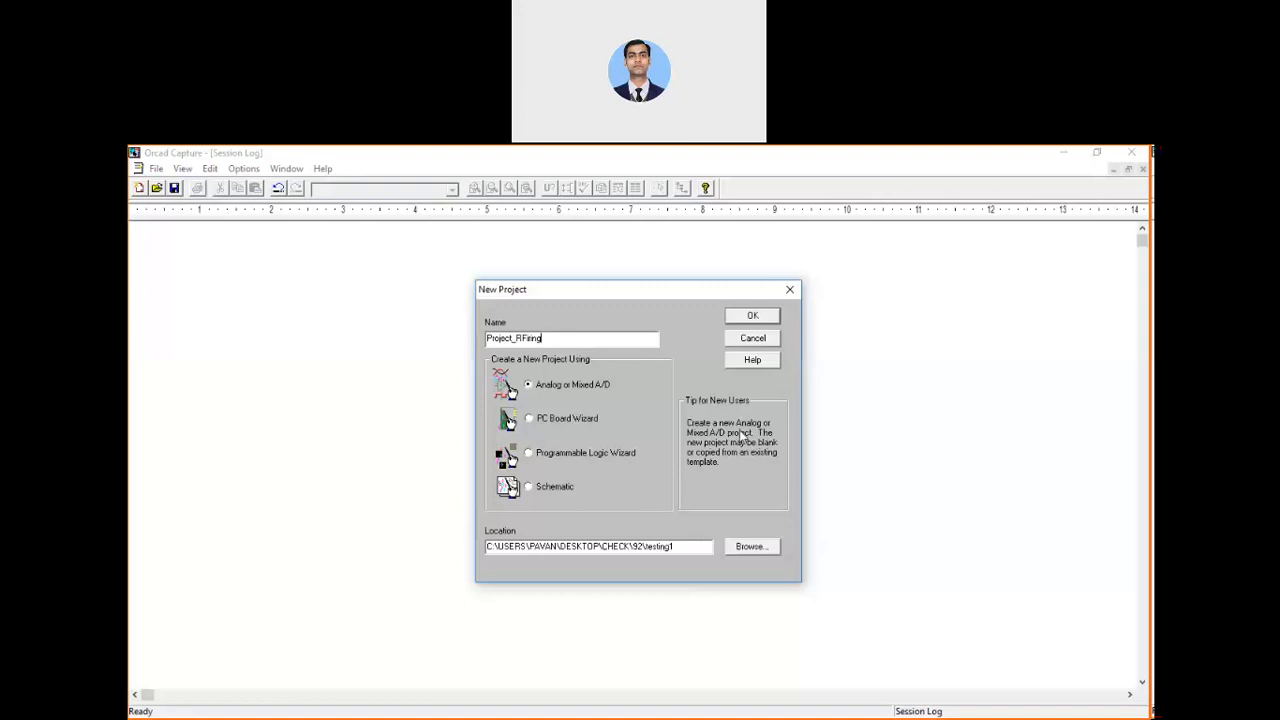
- Create Project_RFiring as a blank Analog or Mixed A/D project
{"action": "left_click", "coordinate": [754, 317]}
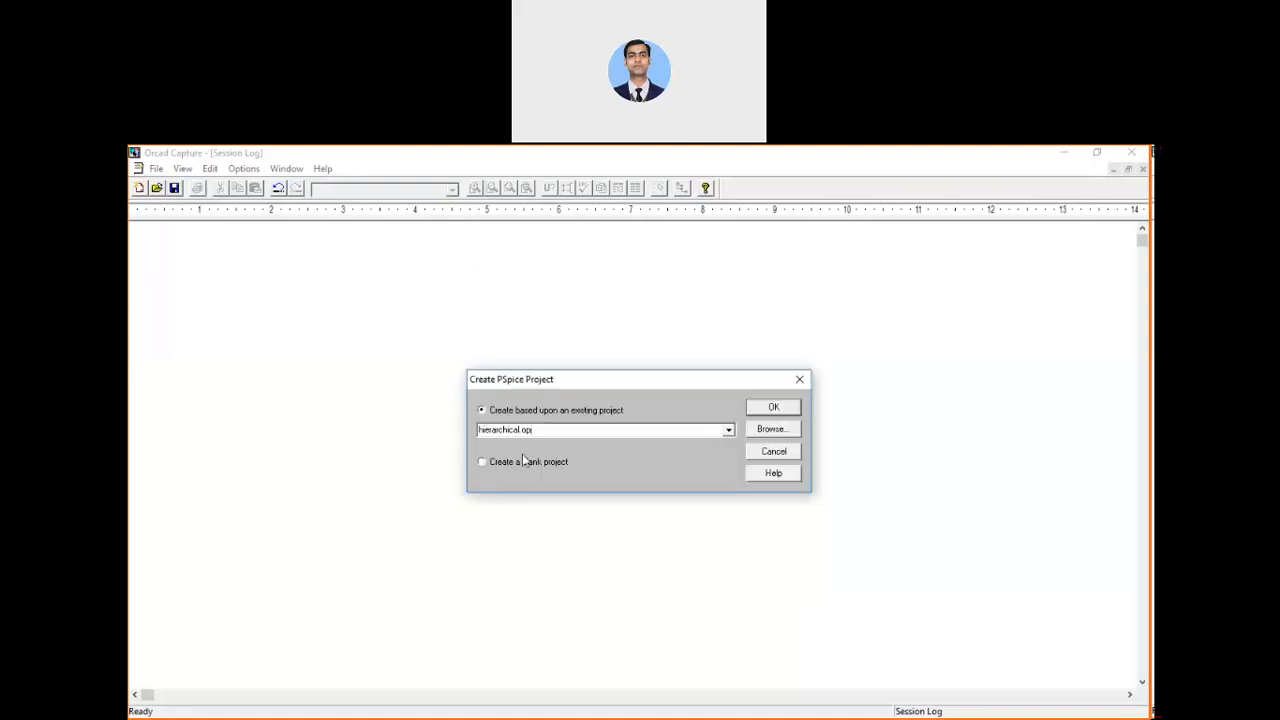
{"action": "left_click", "coordinate": [482, 463]}
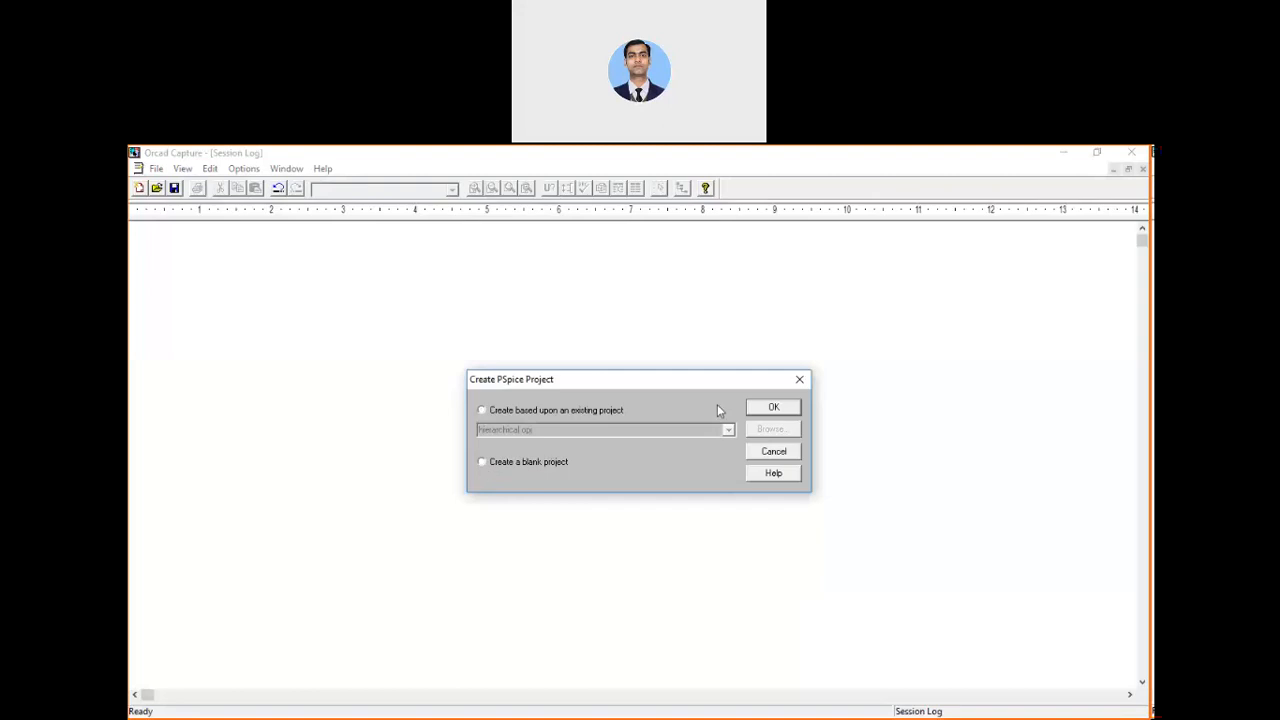
{"action": "left_click", "coordinate": [771, 408]}
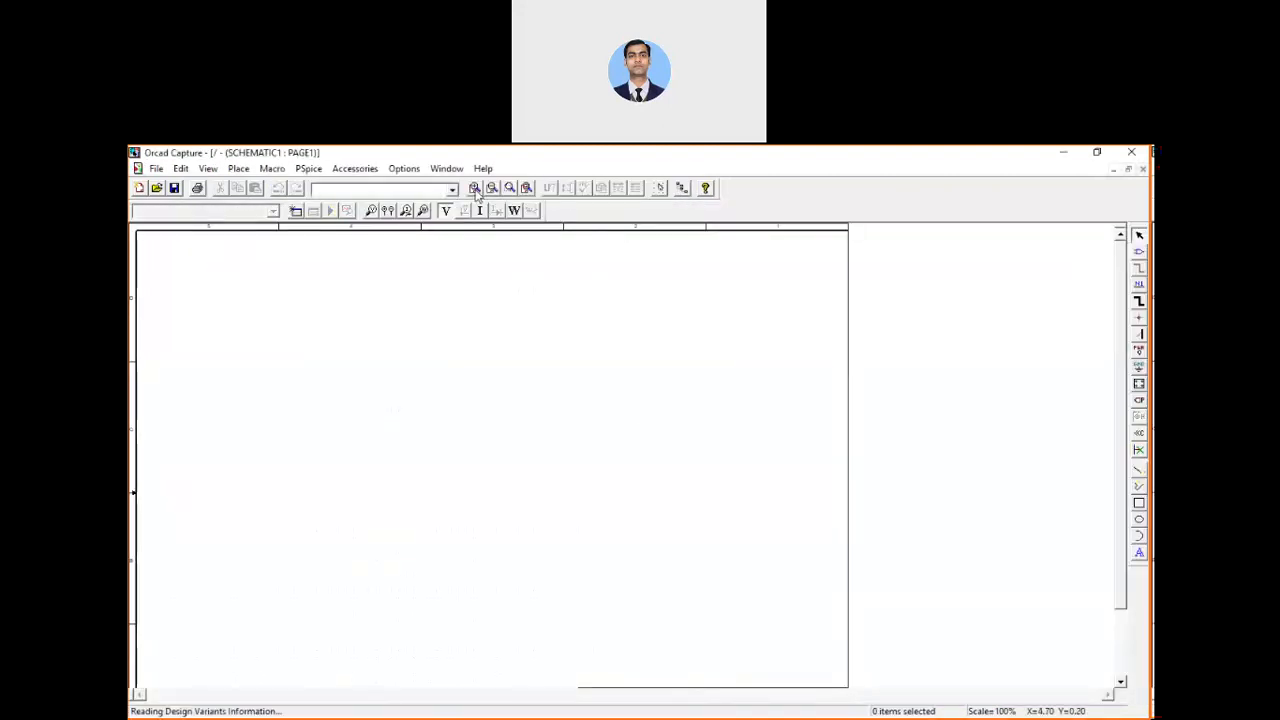
- Place one VSIN source from the SOURCE library on the left part of the schematic page
{"action": "left_click", "coordinate": [475, 189]}
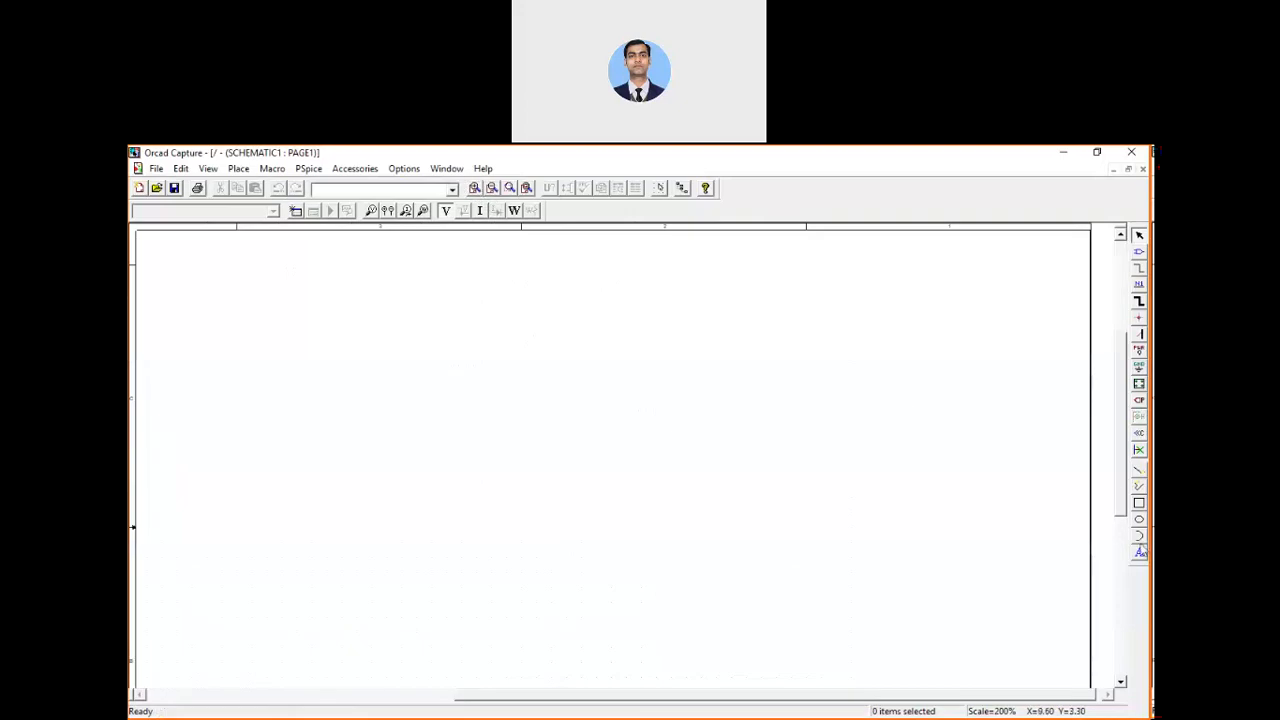
{"action": "left_click", "coordinate": [1139, 253]}
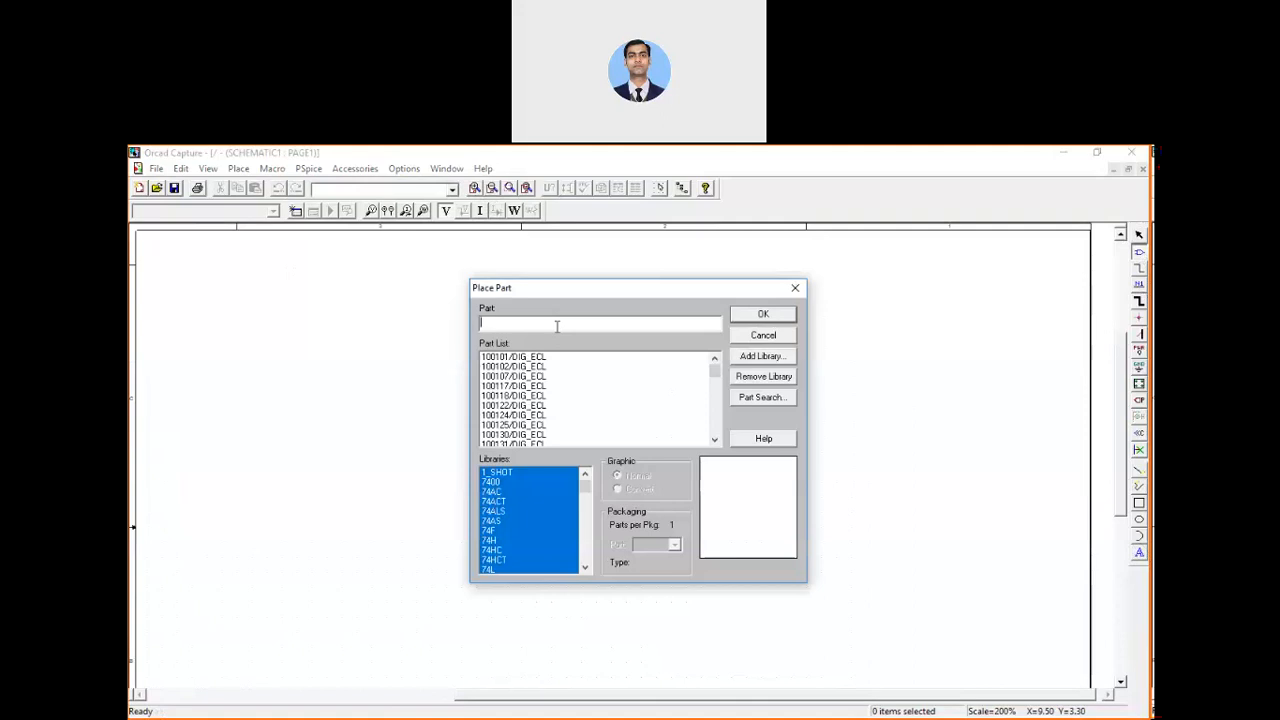
{"action": "type", "text": "v"}
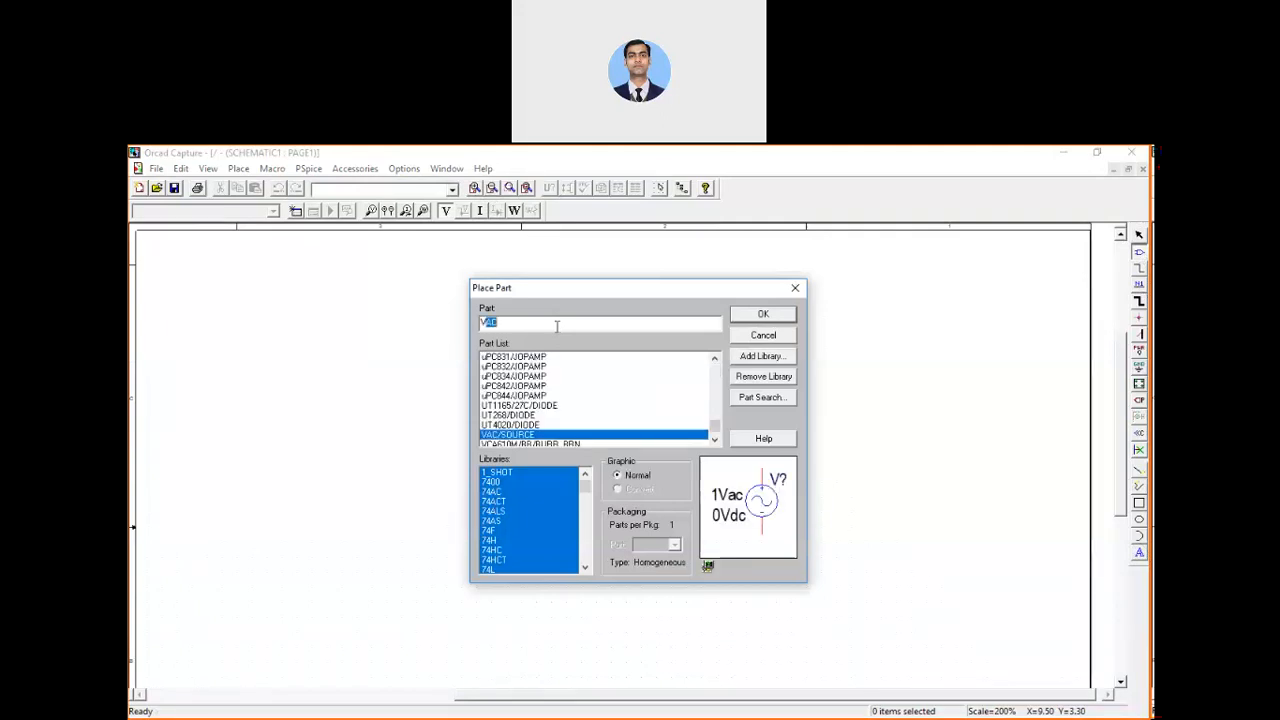
{"action": "type", "text": "sin"}
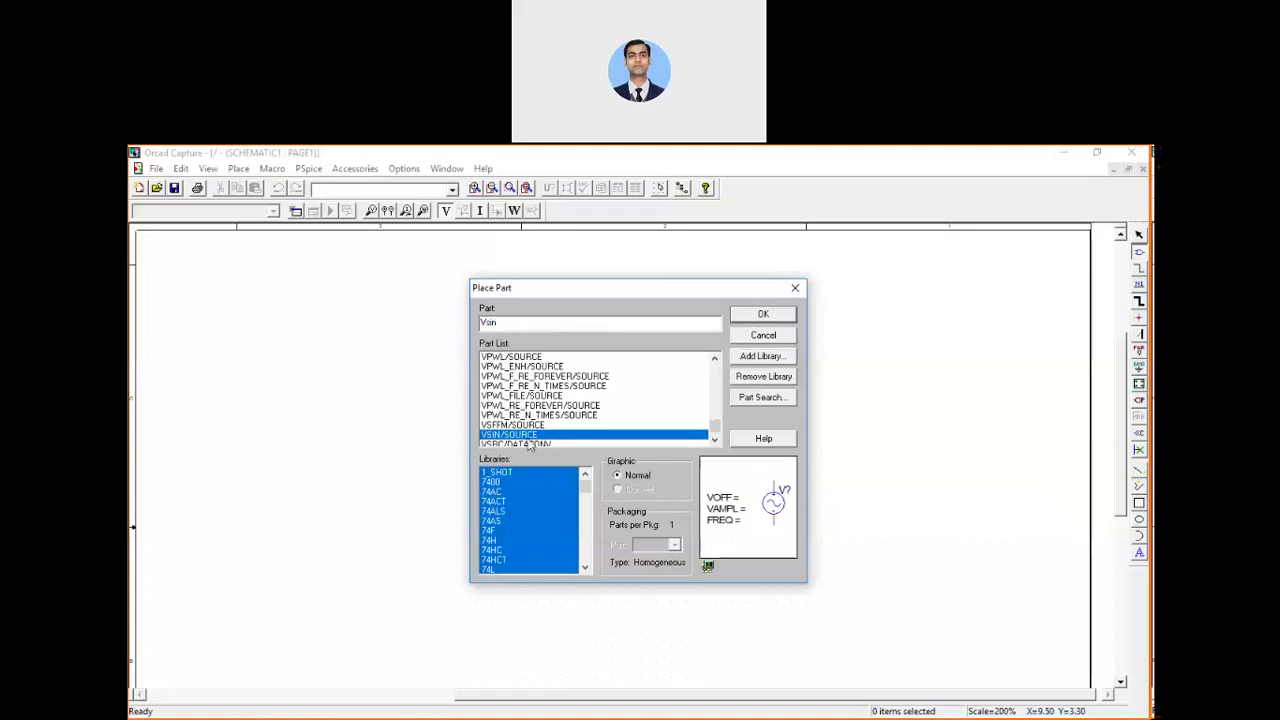
{"action": "left_click", "coordinate": [760, 316]}
{"action": "left_click", "coordinate": [406, 441]}
{"action": "key", "text": "Escape"}
- Place a 2N1595 thyristor to the right of the sine source, rotated upright with its anode up and gate facing left
{"action": "left_click", "coordinate": [1139, 251]}
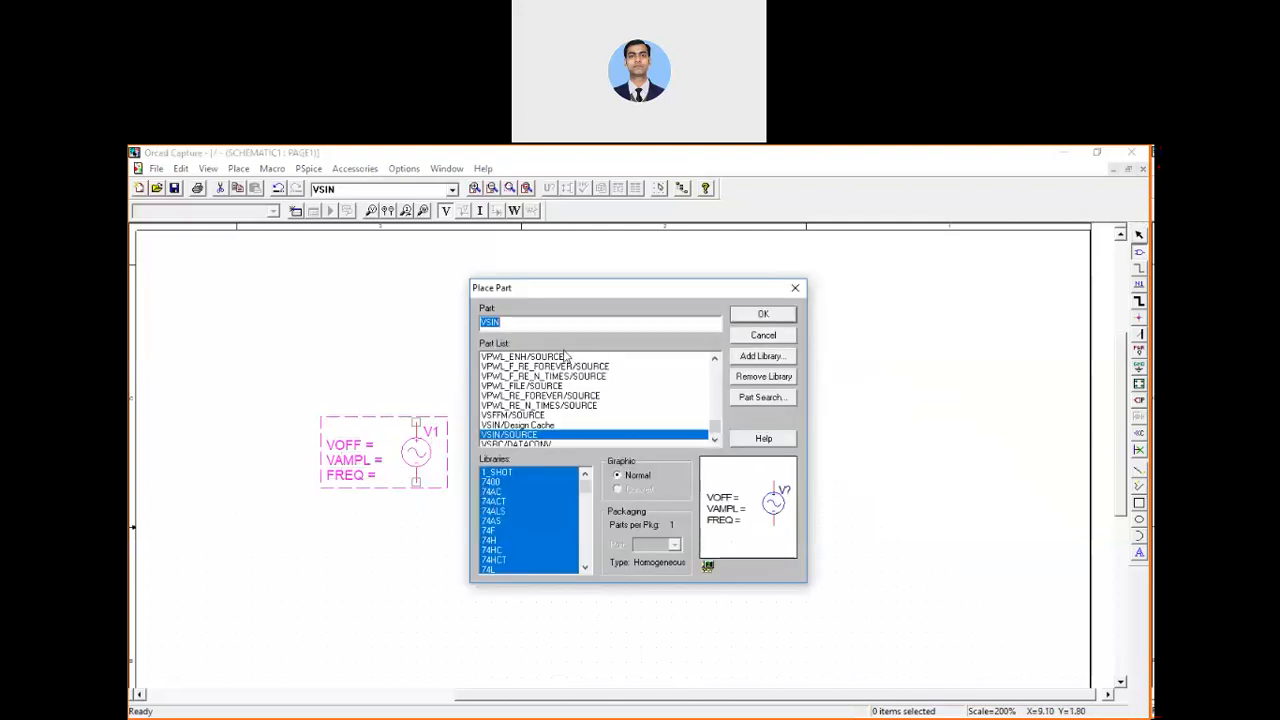
{"action": "type", "text": "2n1595"}
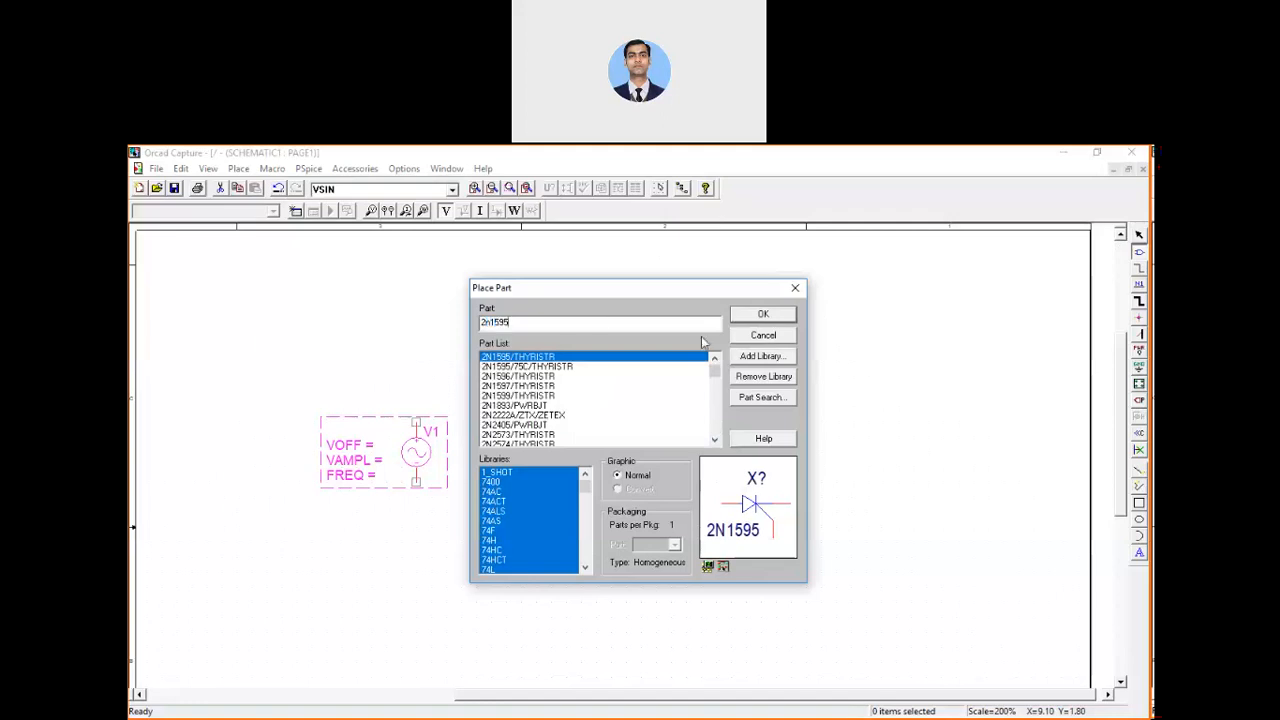
{"action": "left_click", "coordinate": [763, 315]}
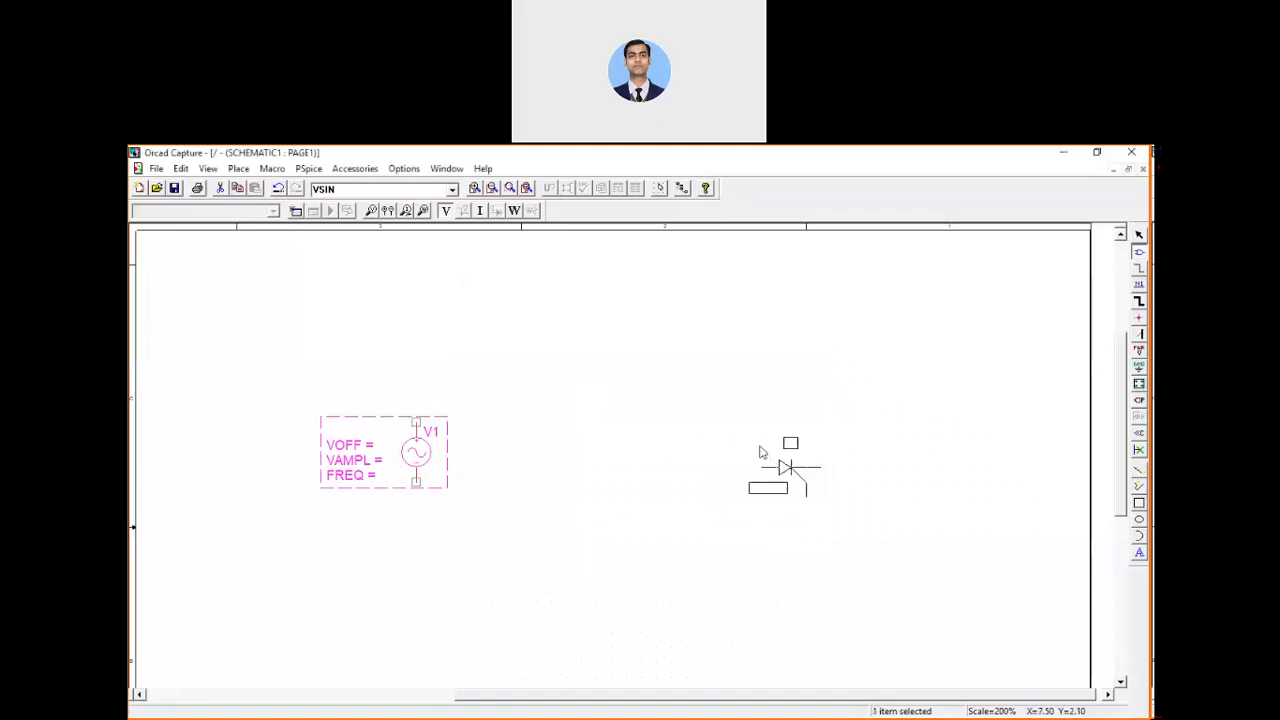
{"action": "key", "text": "r"}
{"action": "key", "text": "r"}
{"action": "key", "text": "r"}
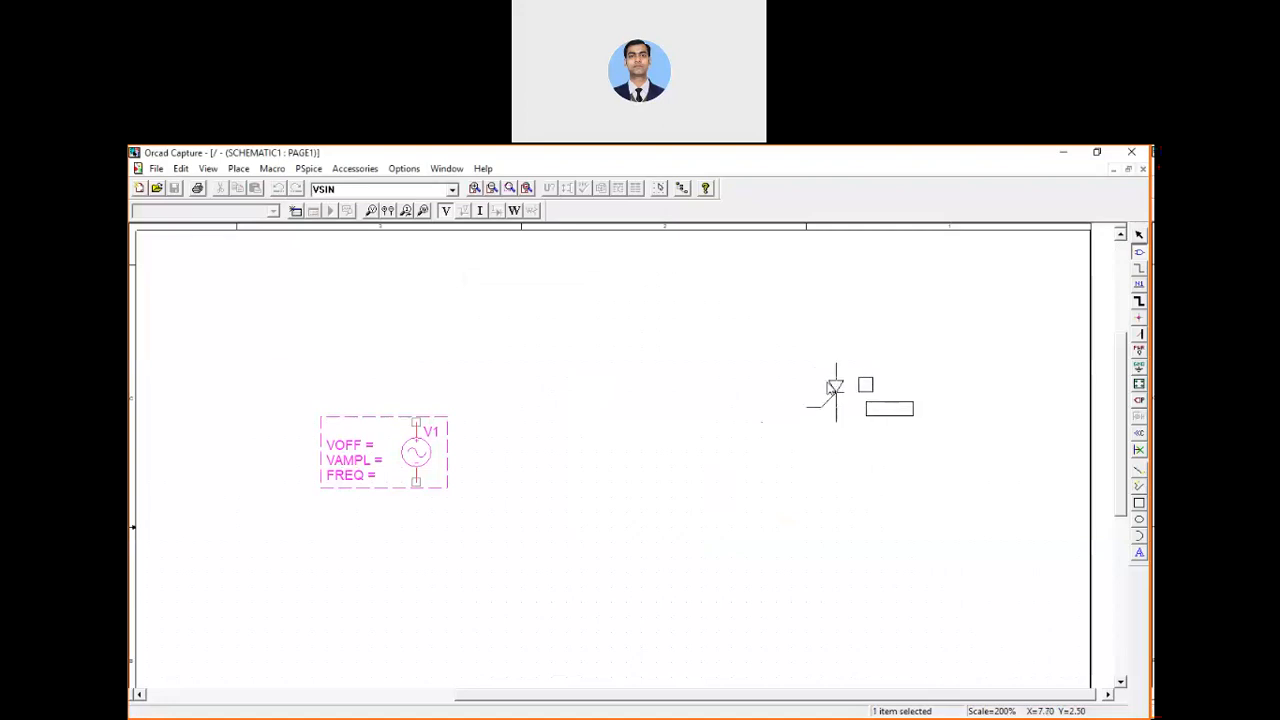
{"action": "left_click", "coordinate": [745, 398]}
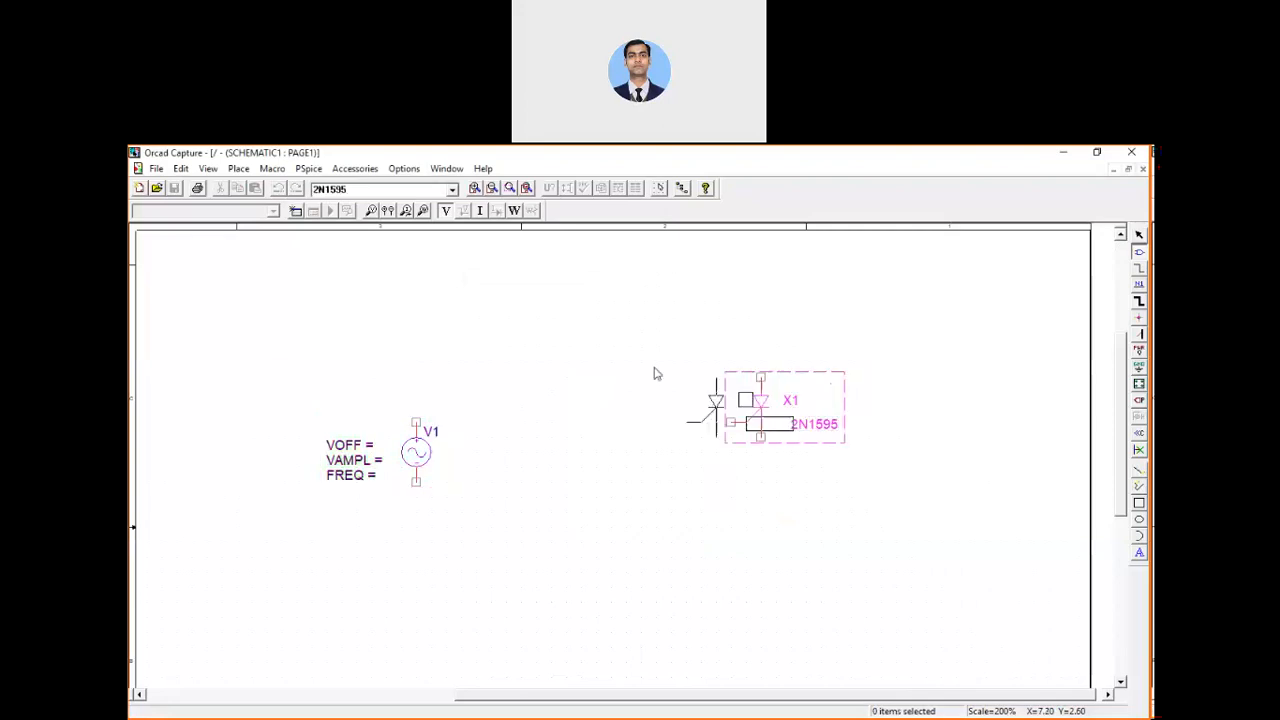
{"action": "key", "text": "Escape"}
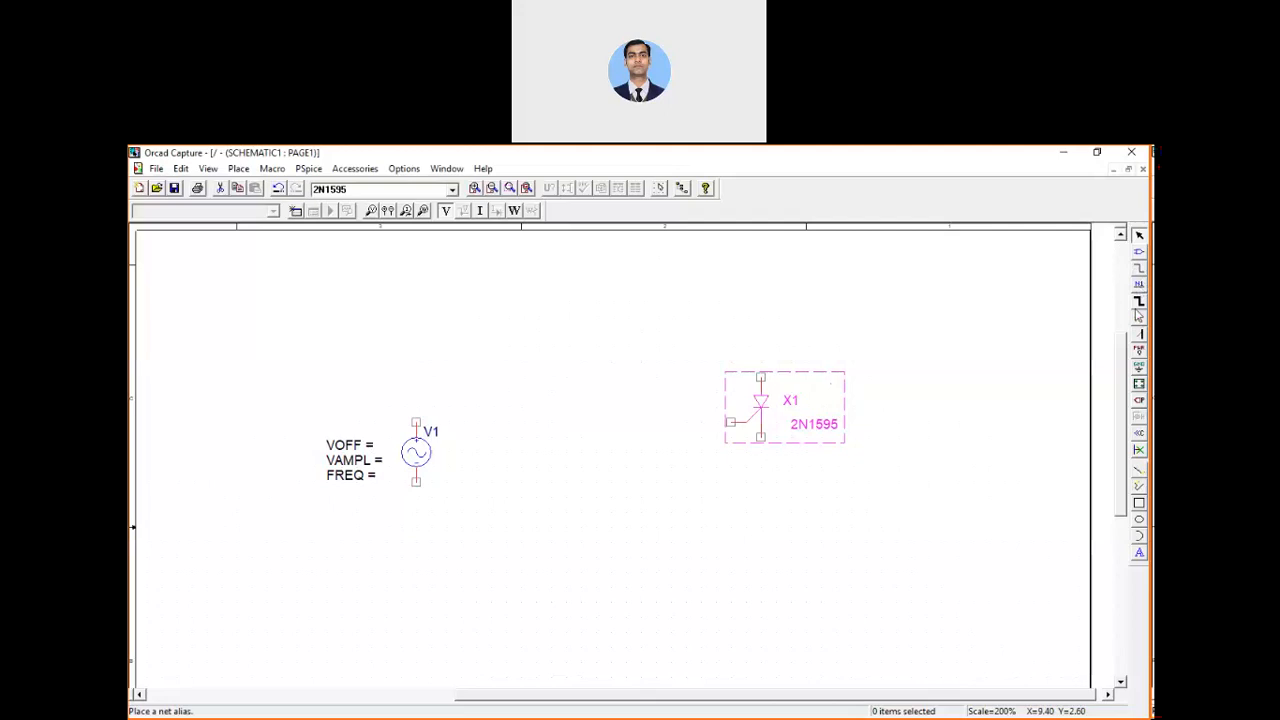
- Place two vertical resistors from the ANALOG library, one above the other, between the sine source and the thyristor
{"action": "left_click", "coordinate": [1139, 252]}
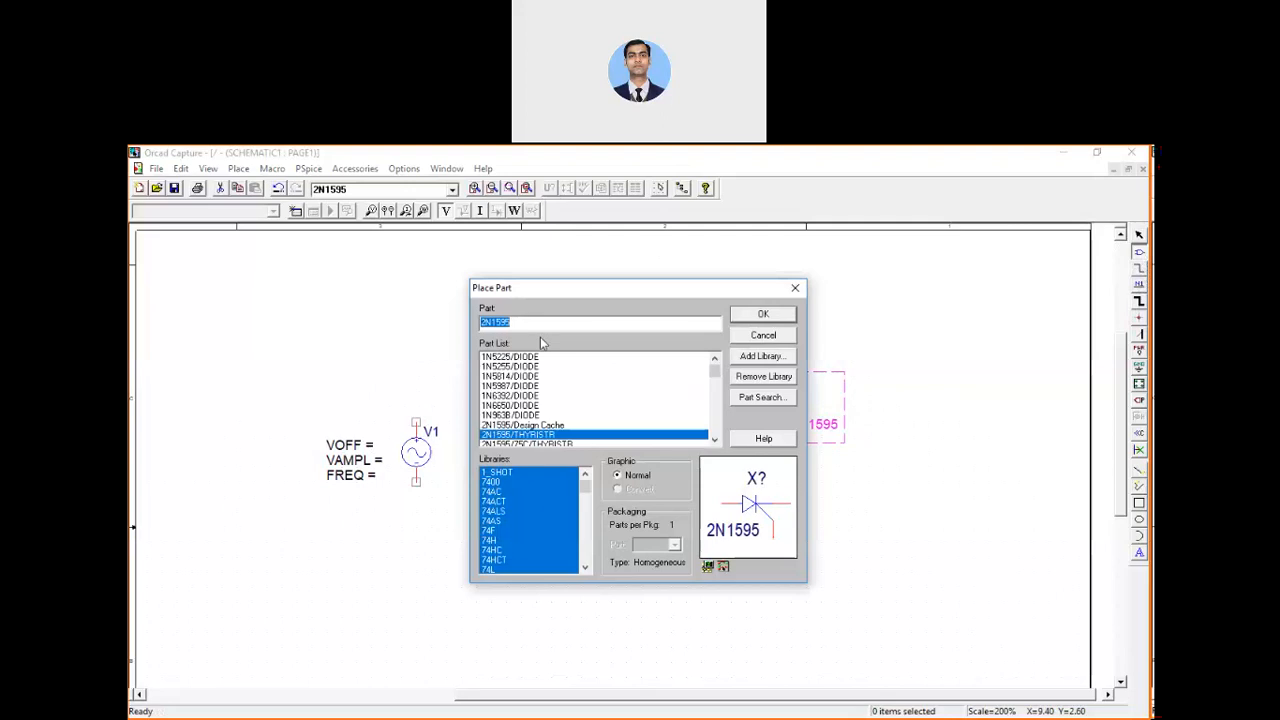
{"action": "type", "text": "r"}
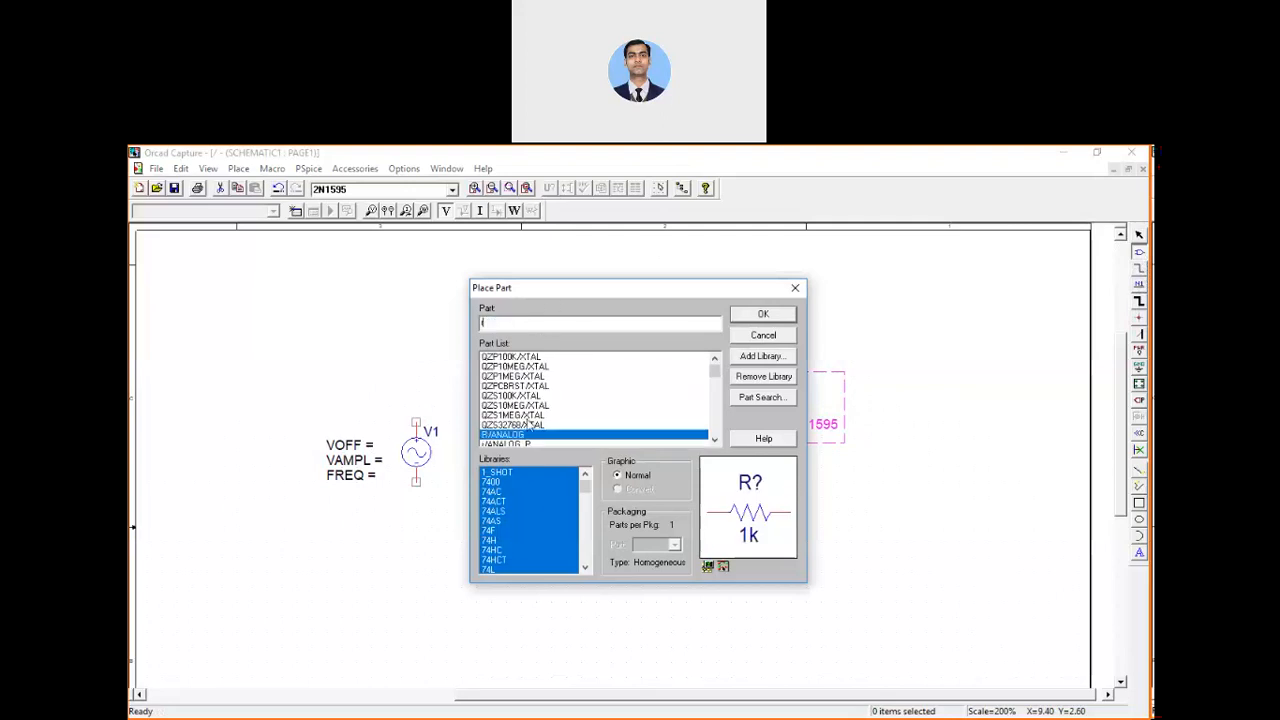
{"action": "left_click", "coordinate": [763, 315]}
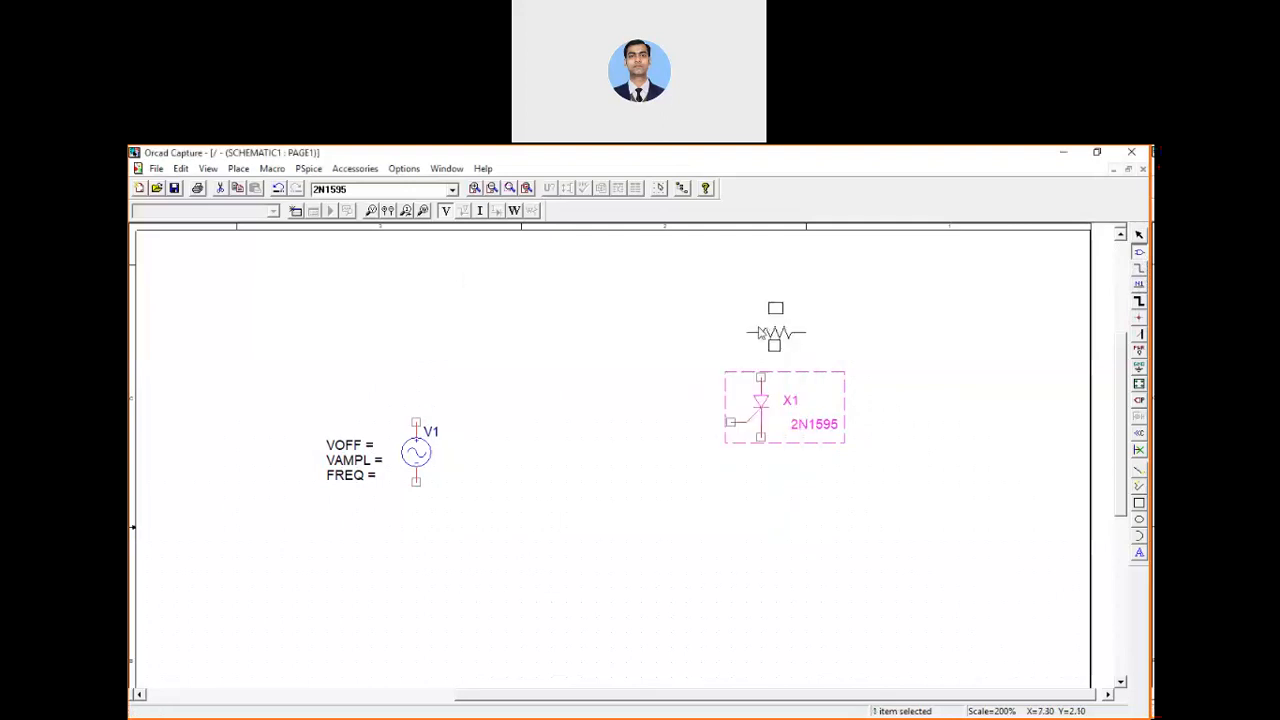
{"action": "key", "text": "r"}
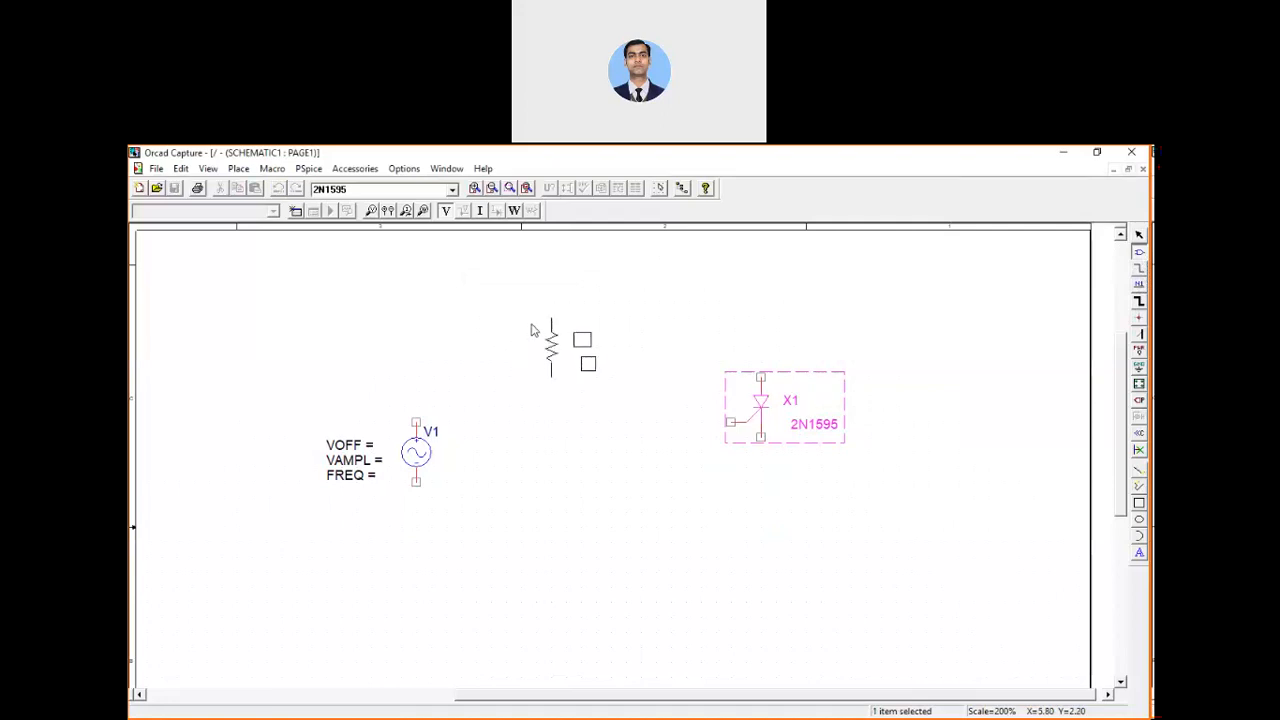
{"action": "left_click", "coordinate": [533, 315]}
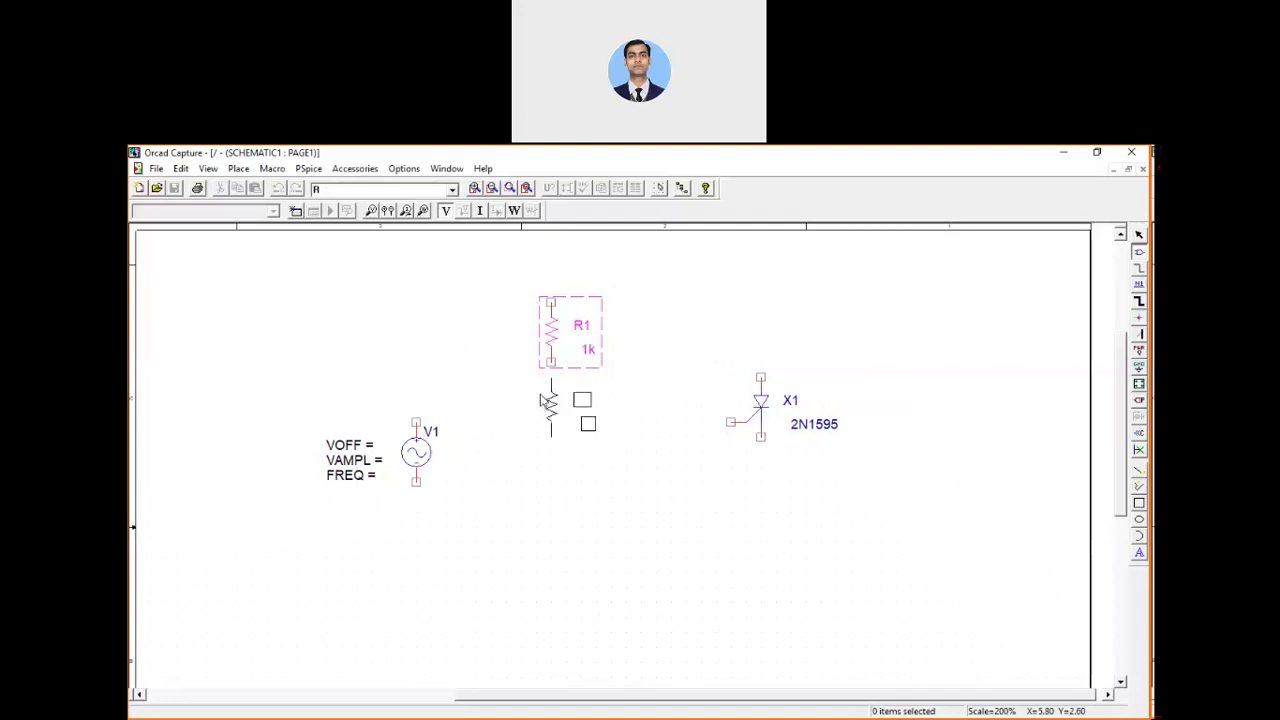
{"action": "left_click", "coordinate": [540, 398]}
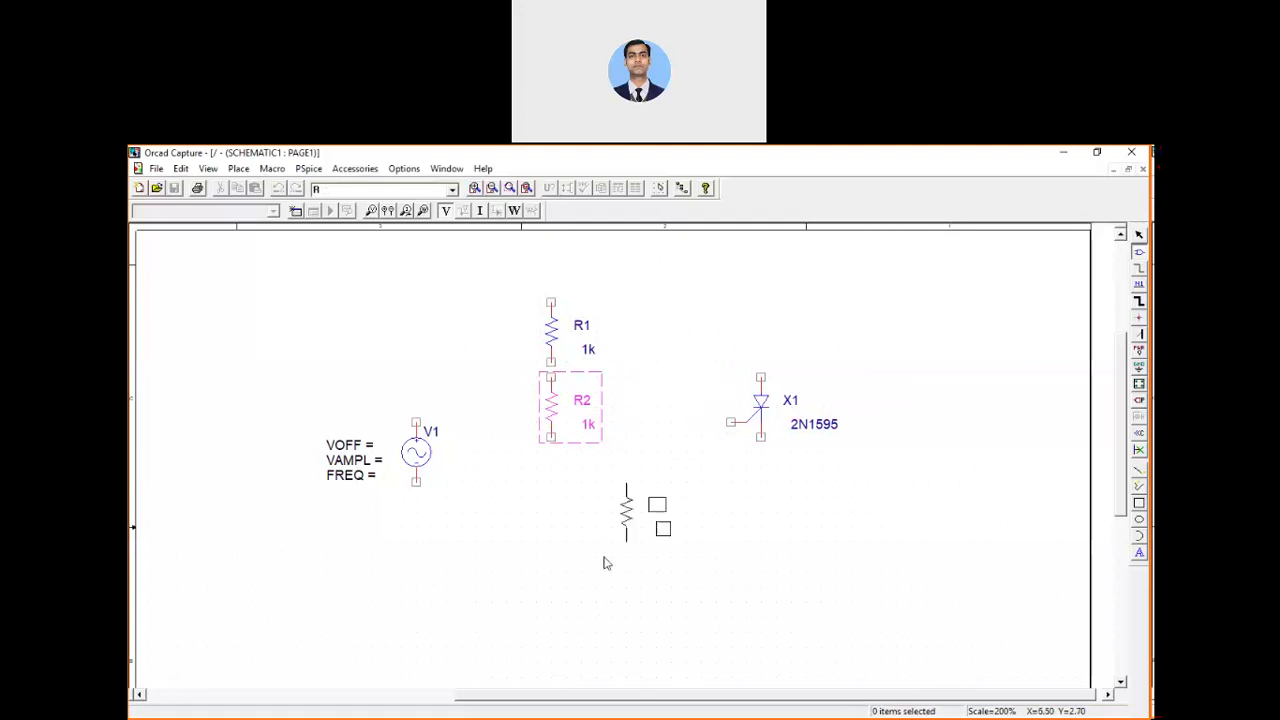
- Place a horizontal resistor below the sine source and a vertical one below and left of the thyristor
{"action": "key", "text": "r"}
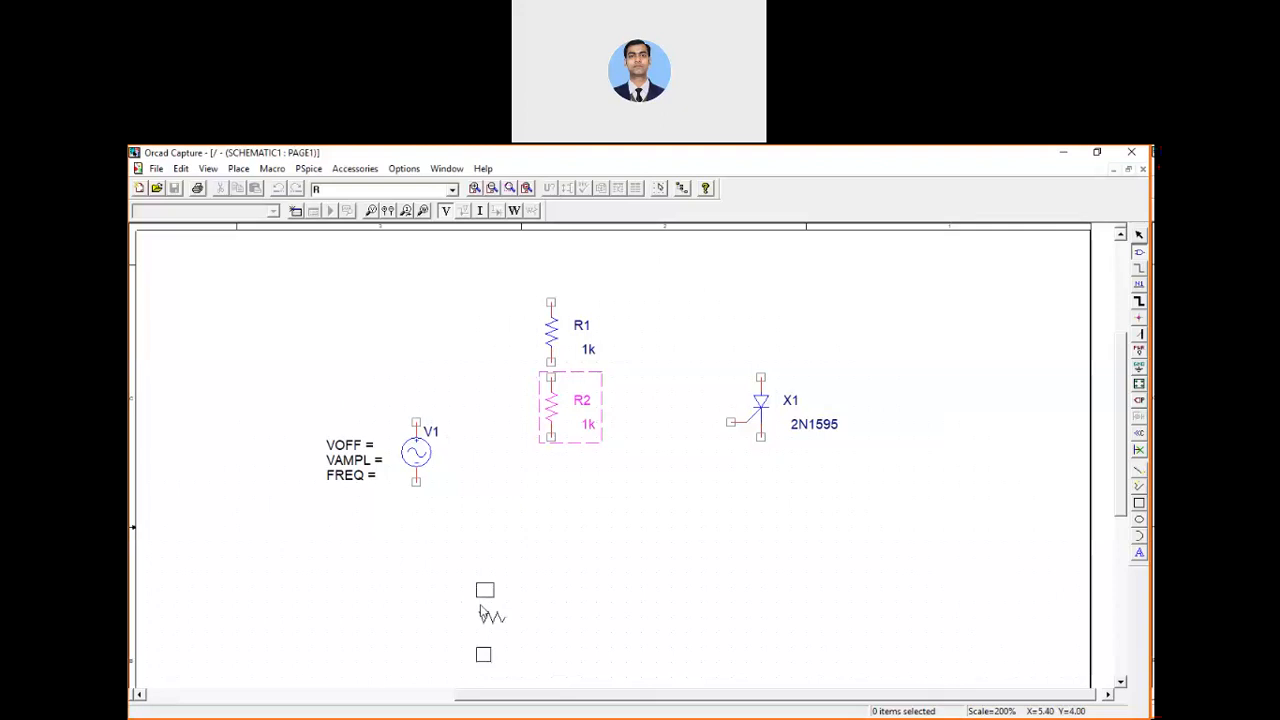
{"action": "left_click", "coordinate": [478, 612]}
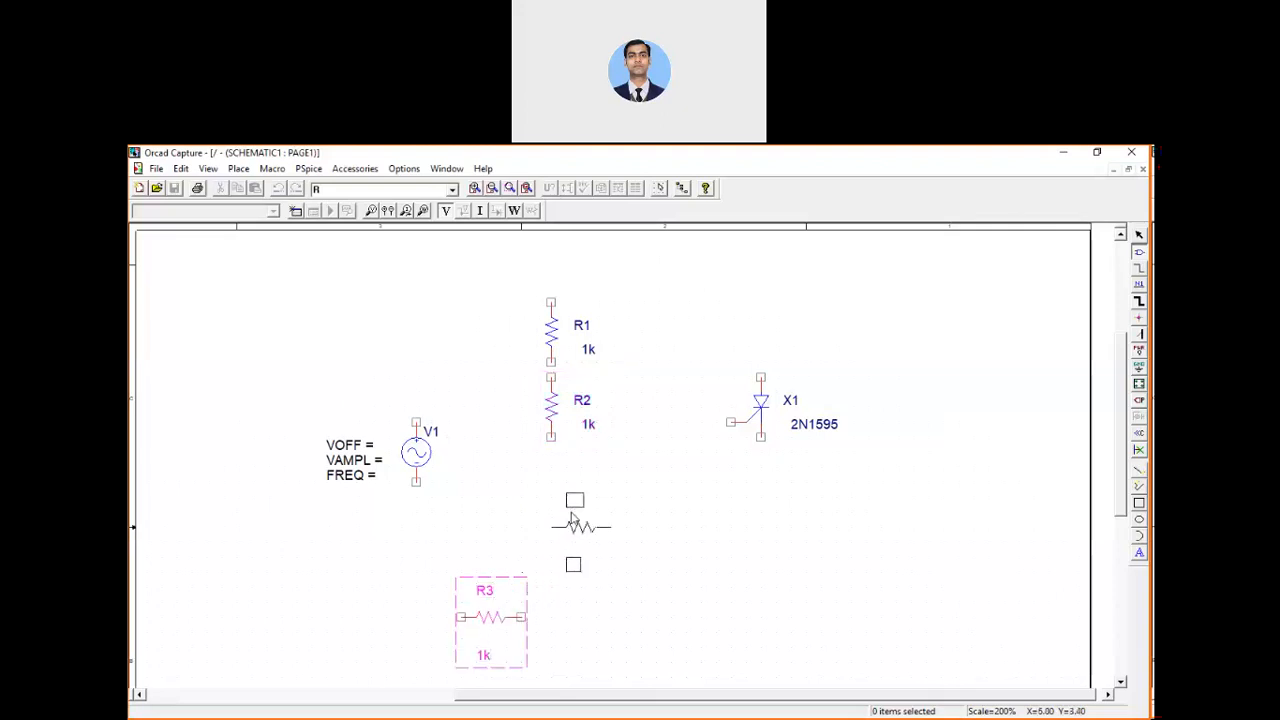
{"action": "key", "text": "r"}
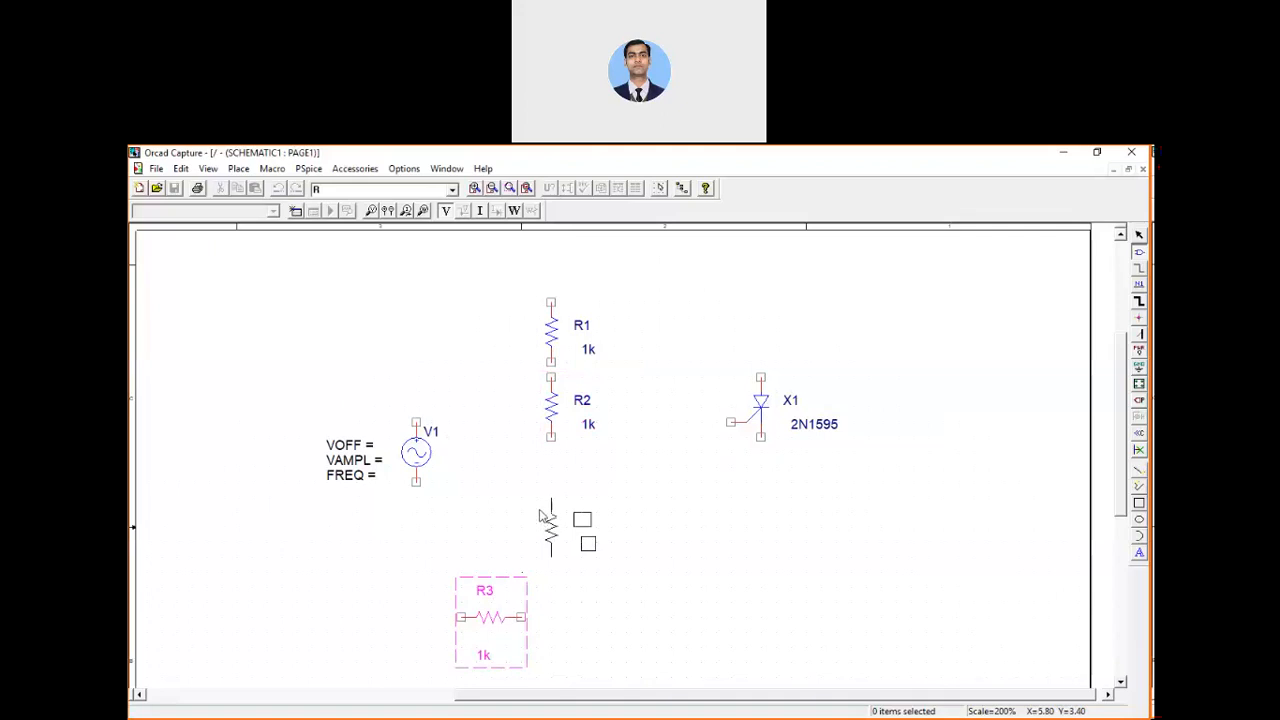
{"action": "left_click", "coordinate": [546, 508]}
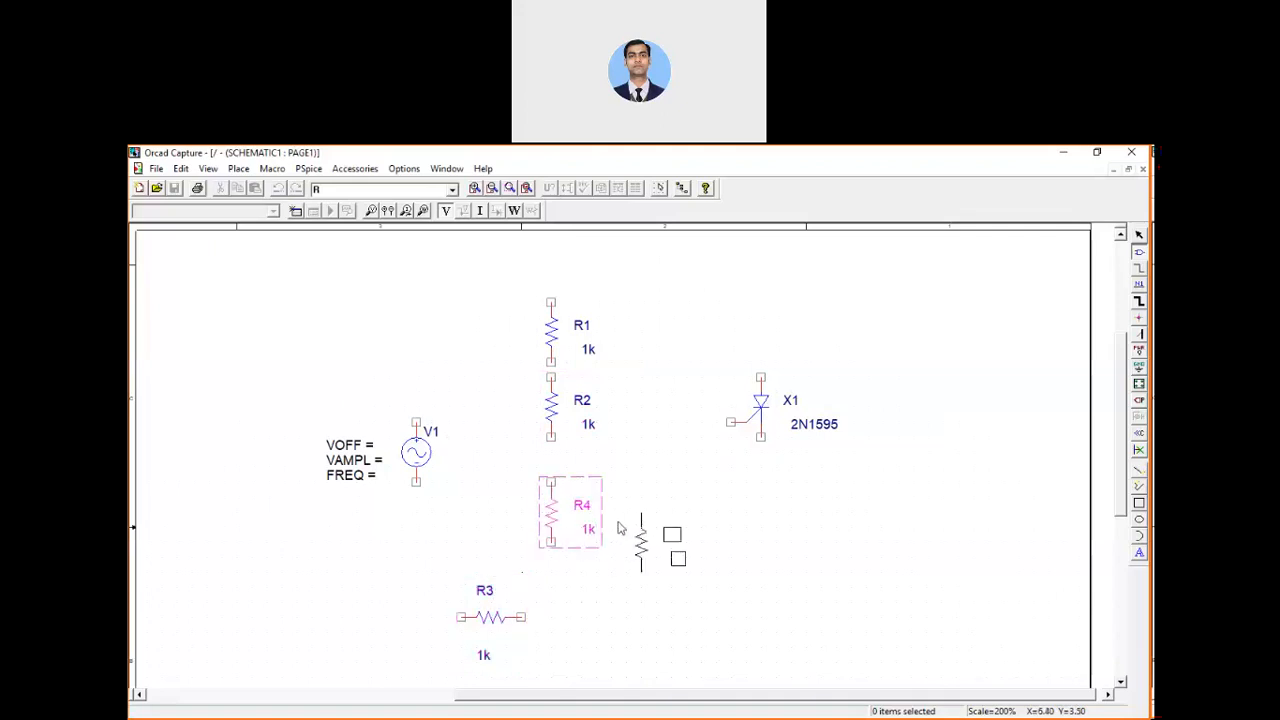
{"action": "key", "text": "Escape"}
{"action": "left_click_drag", "start_coordinate": [553, 512], "coordinate": [690, 514]}
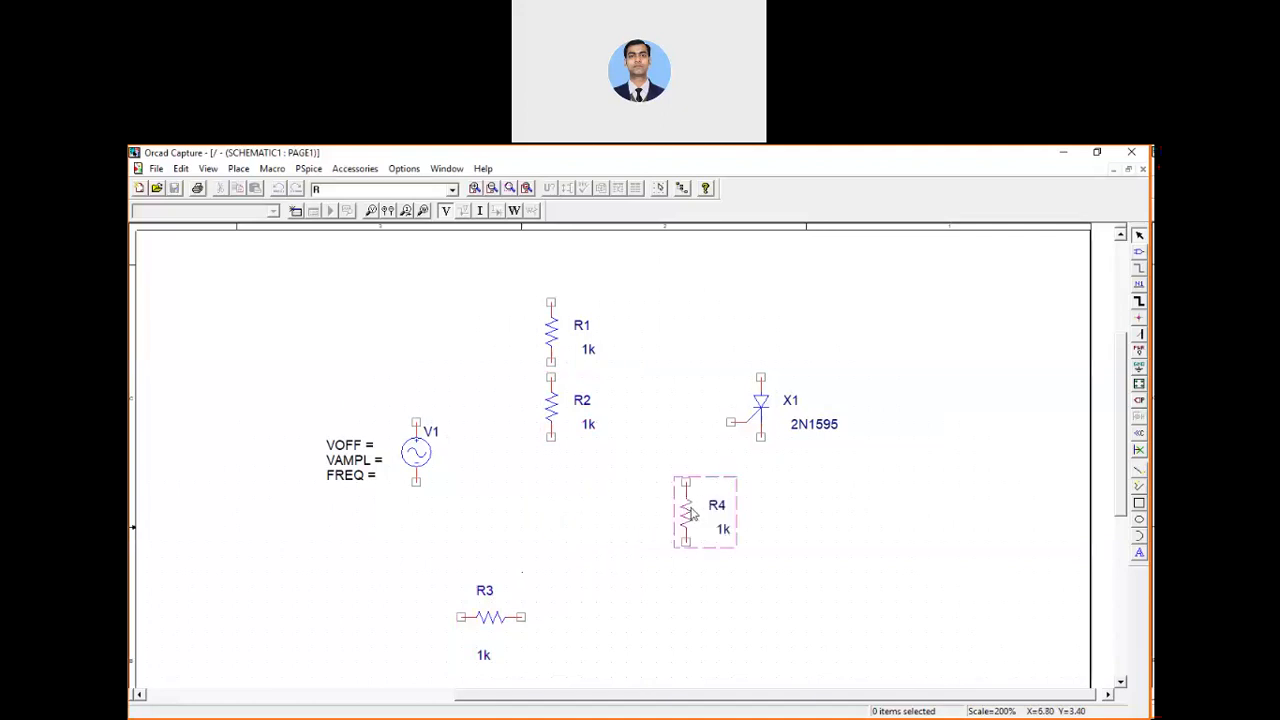
- Place a D1N4002 diode between R2 and the thyristor, and shift the thyristor so its gate lines up with the diode
{"action": "left_click", "coordinate": [1138, 255]}
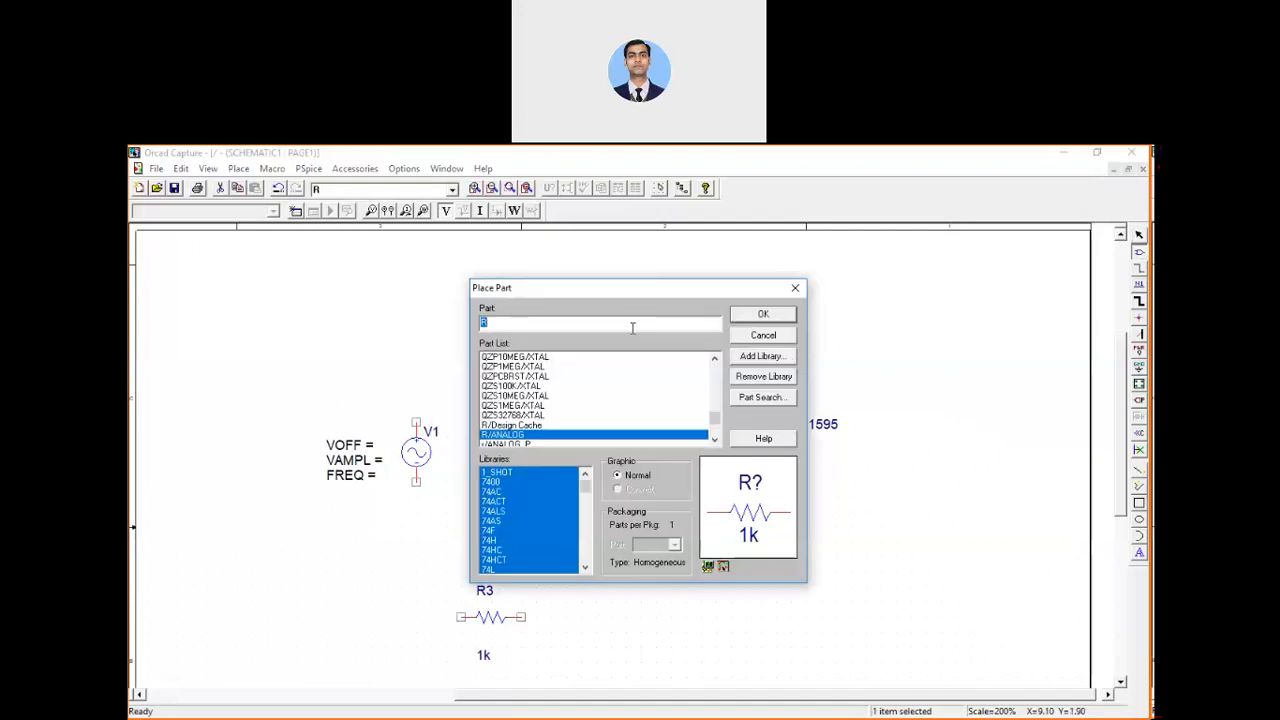
{"action": "type", "text": "D1"}
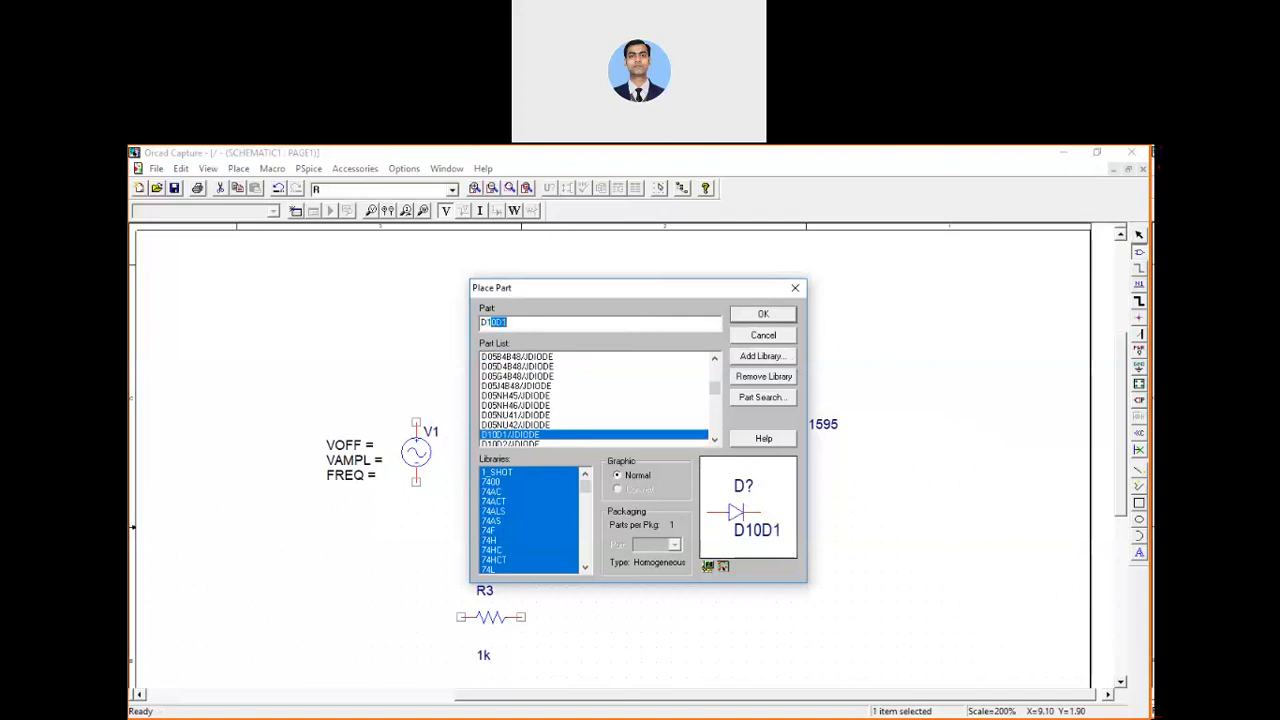
{"action": "type", "text": "n"}
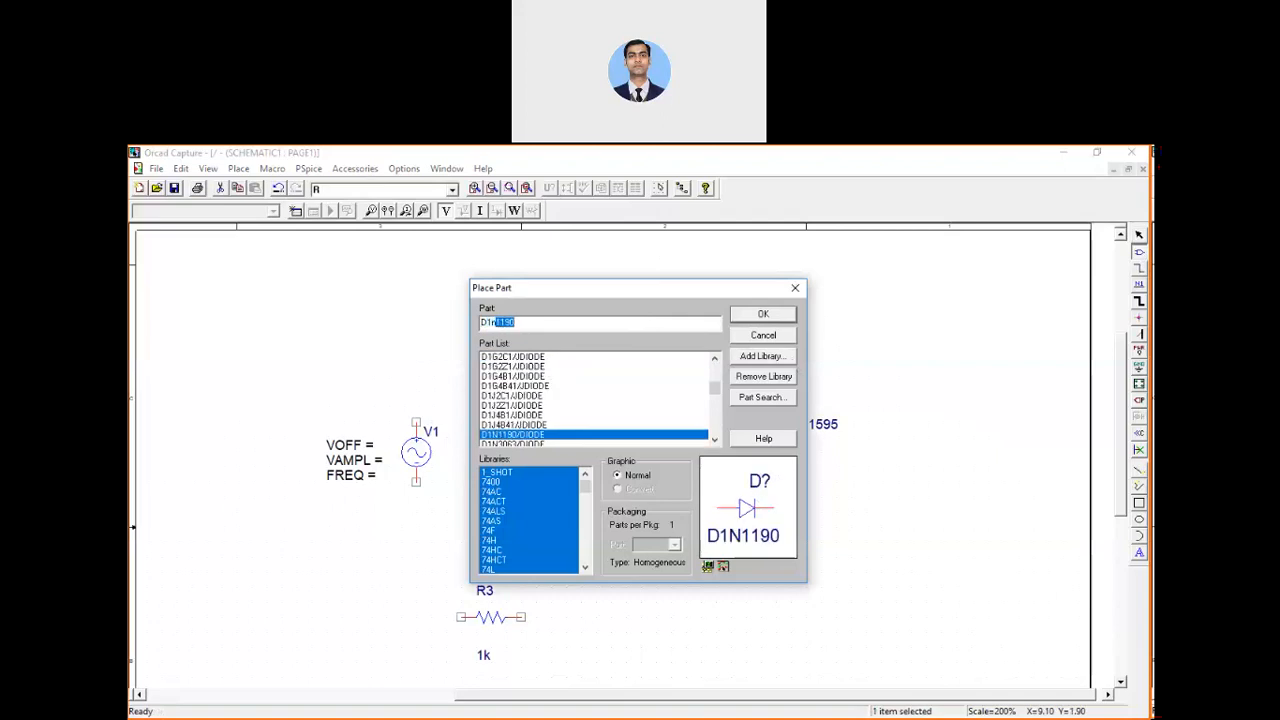
{"action": "type", "text": "400"}
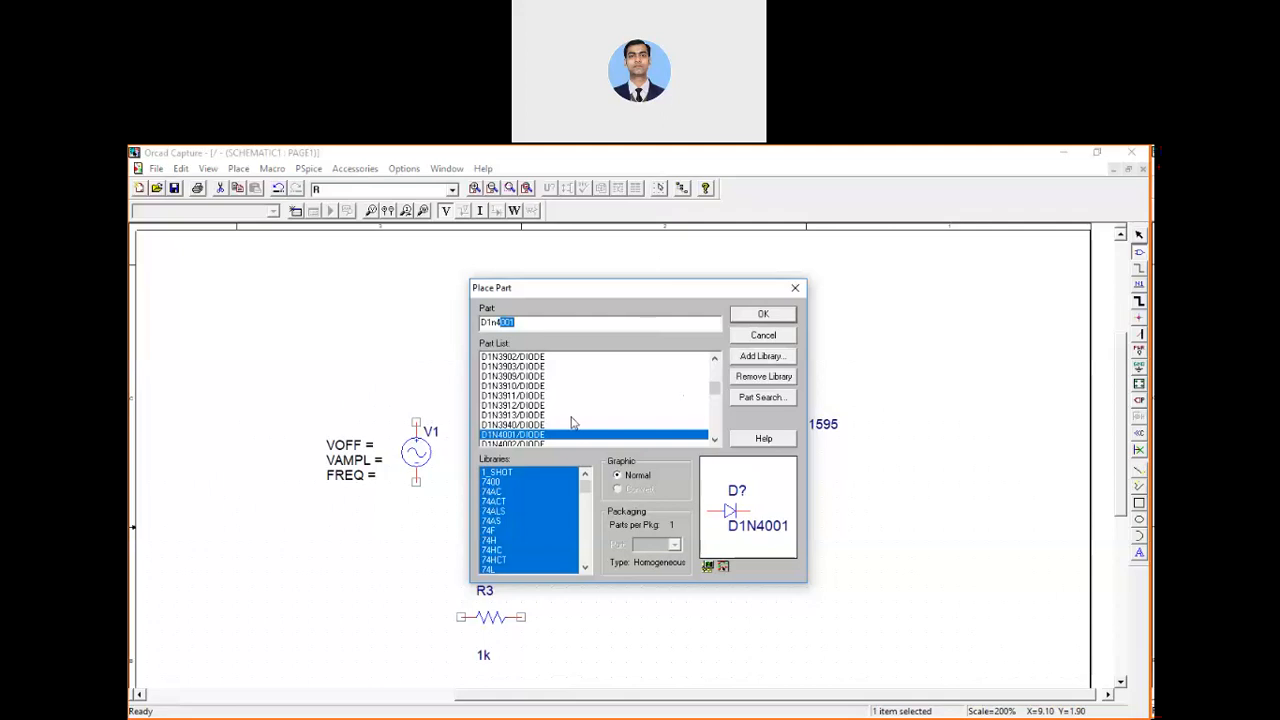
{"action": "left_click", "coordinate": [515, 445]}
{"action": "left_click", "coordinate": [759, 315]}
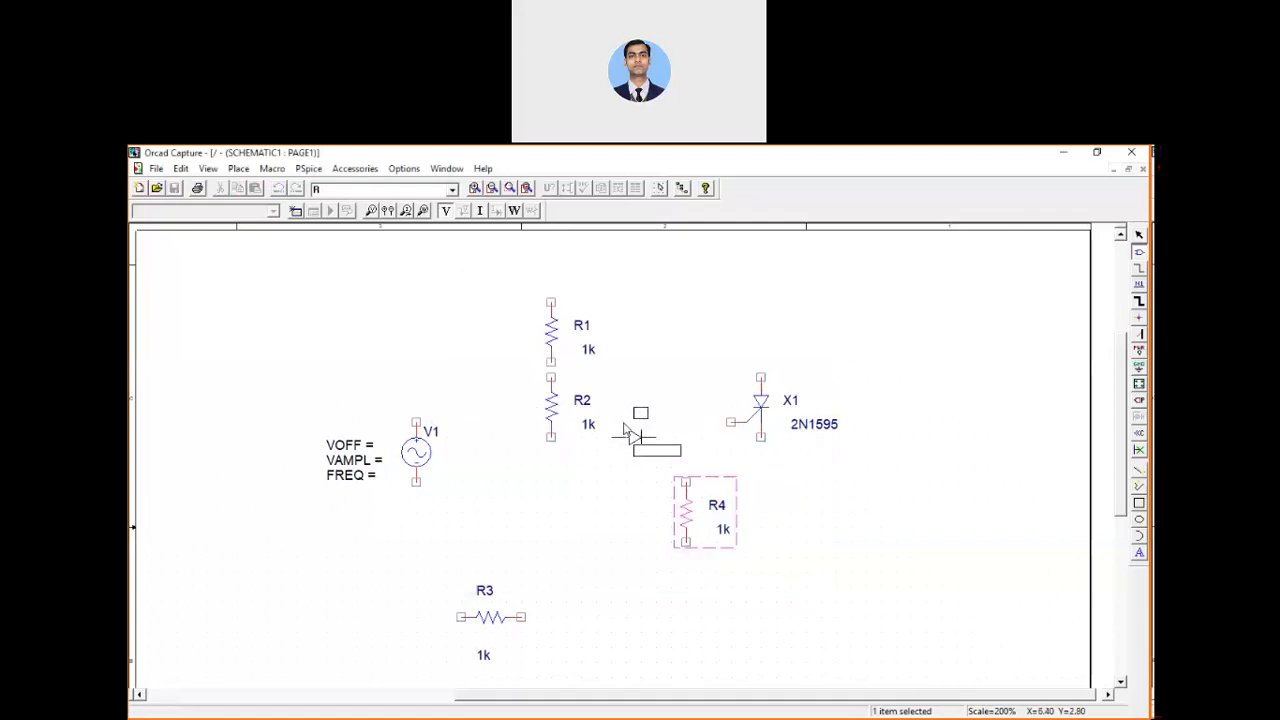
{"action": "left_click", "coordinate": [619, 450]}
{"action": "key", "text": "Escape"}
{"action": "left_click_drag", "start_coordinate": [765, 402], "coordinate": [778, 436]}
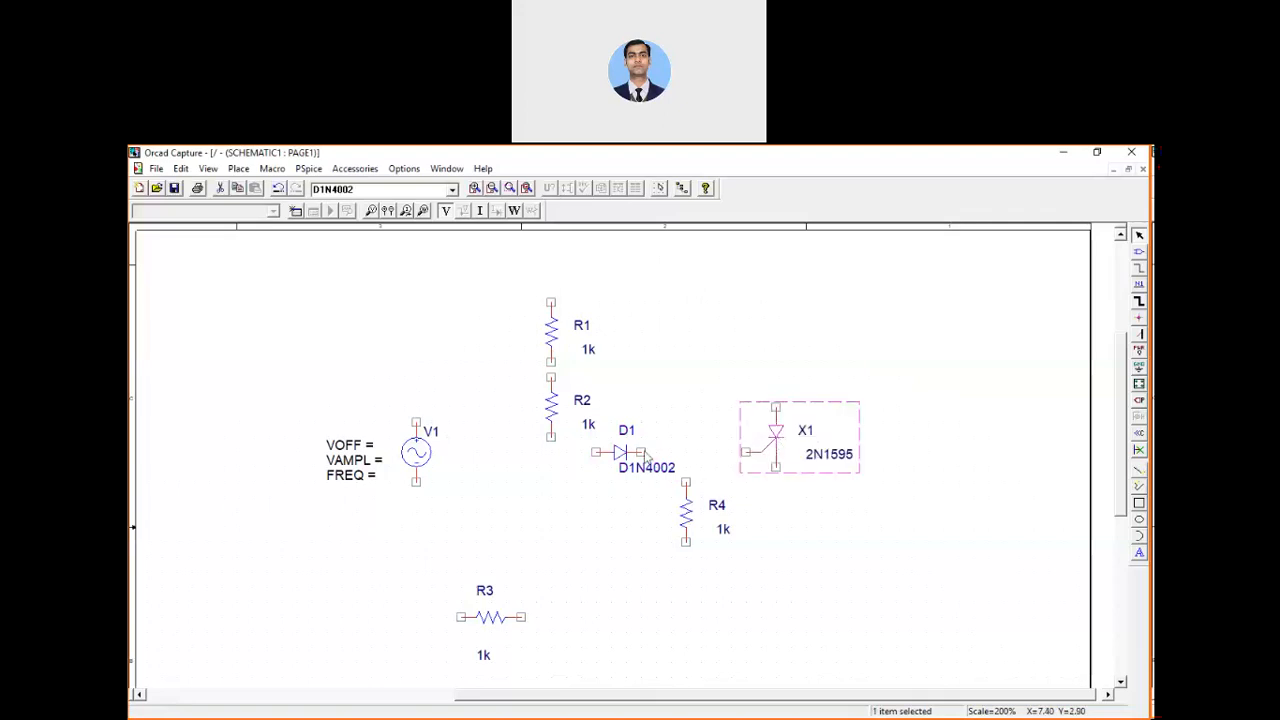
- Wire V1's upper terminal to the top of R1 and the thyristor's anode, and shift the thyristor right to straighten the wire
{"action": "left_click", "coordinate": [1139, 268]}
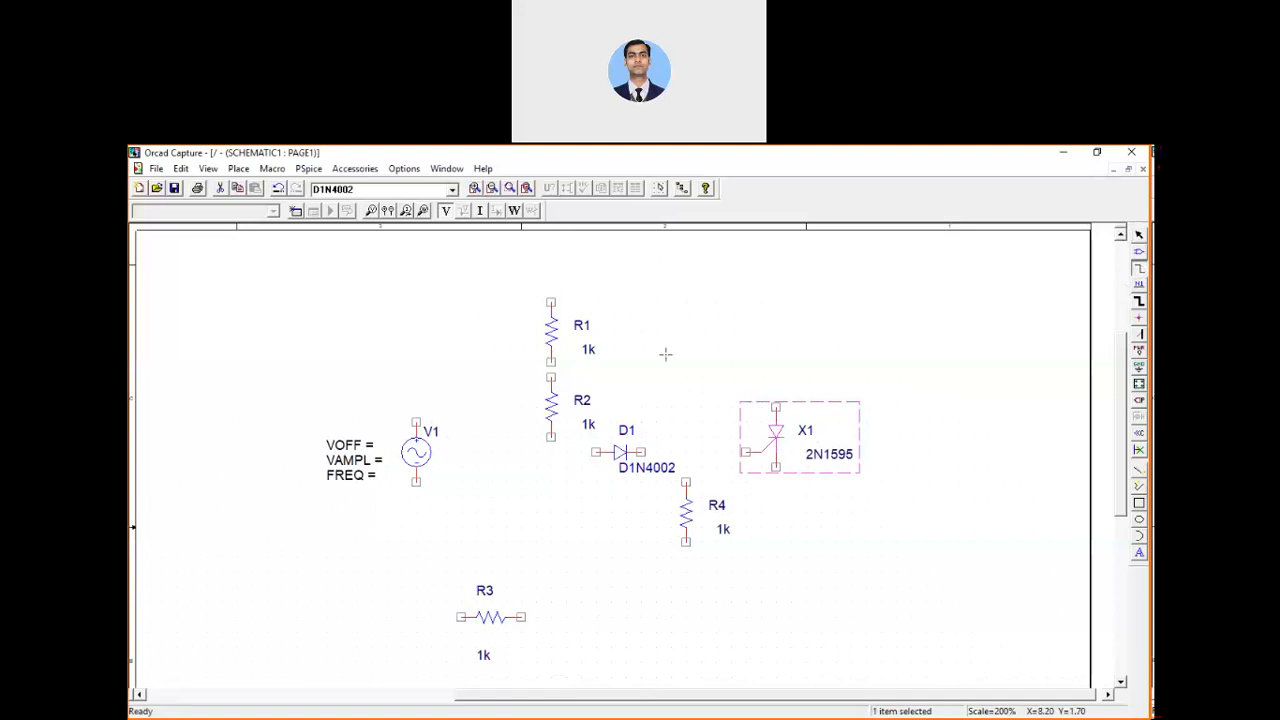
{"action": "left_click", "coordinate": [417, 421]}
{"action": "left_click", "coordinate": [551, 301]}
{"action": "left_click", "coordinate": [560, 301]}
{"action": "left_click", "coordinate": [784, 407]}
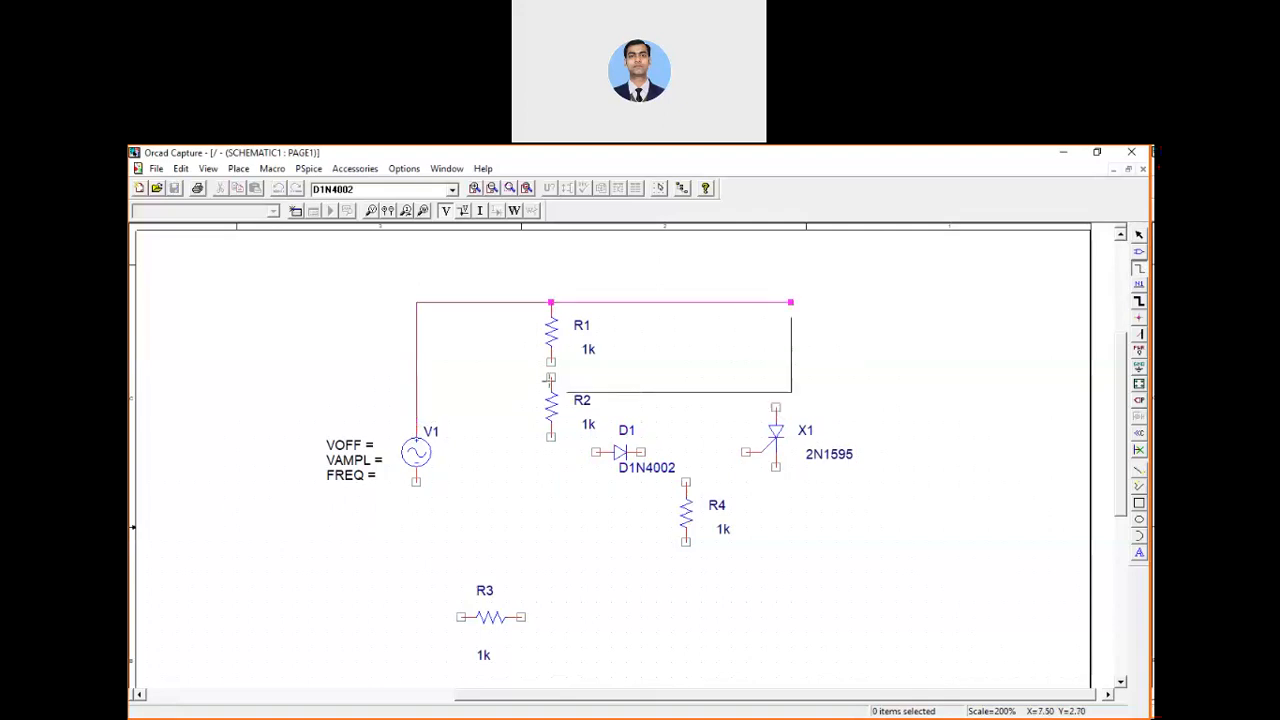
{"action": "left_click", "coordinate": [777, 408]}
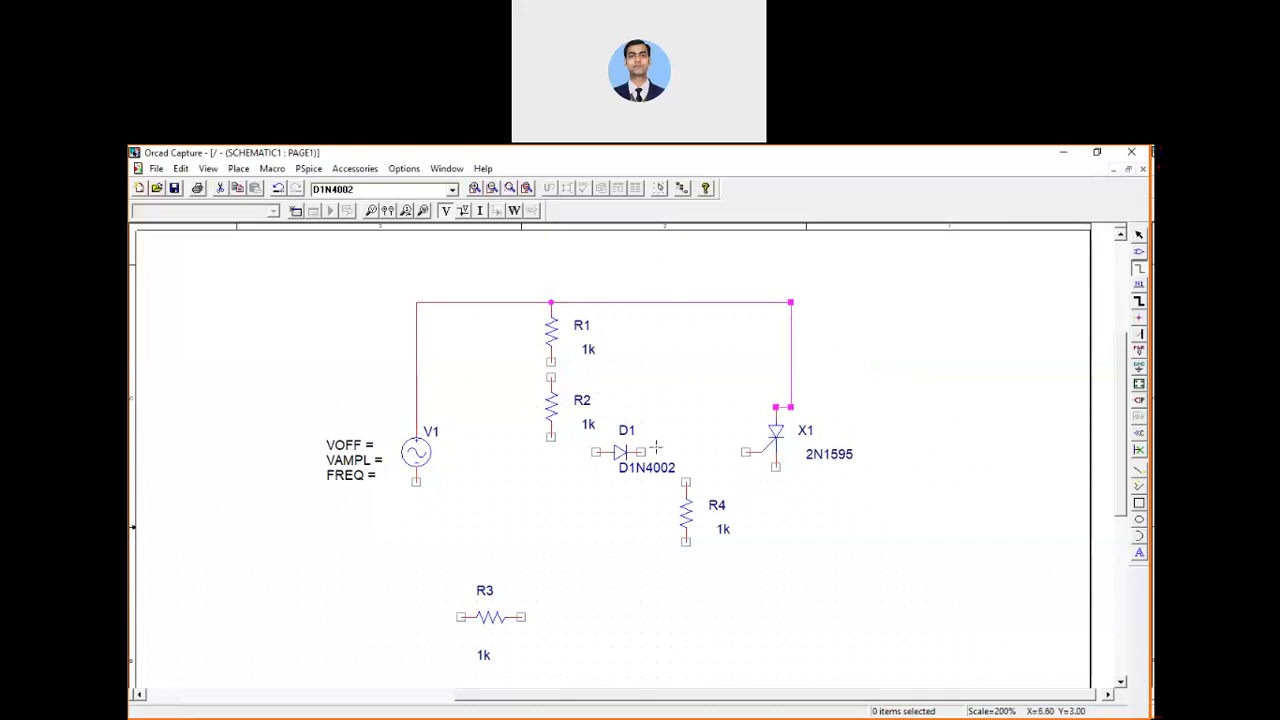
{"action": "key", "text": "Escape"}
{"action": "left_click_drag", "start_coordinate": [775, 434], "coordinate": [788, 434]}
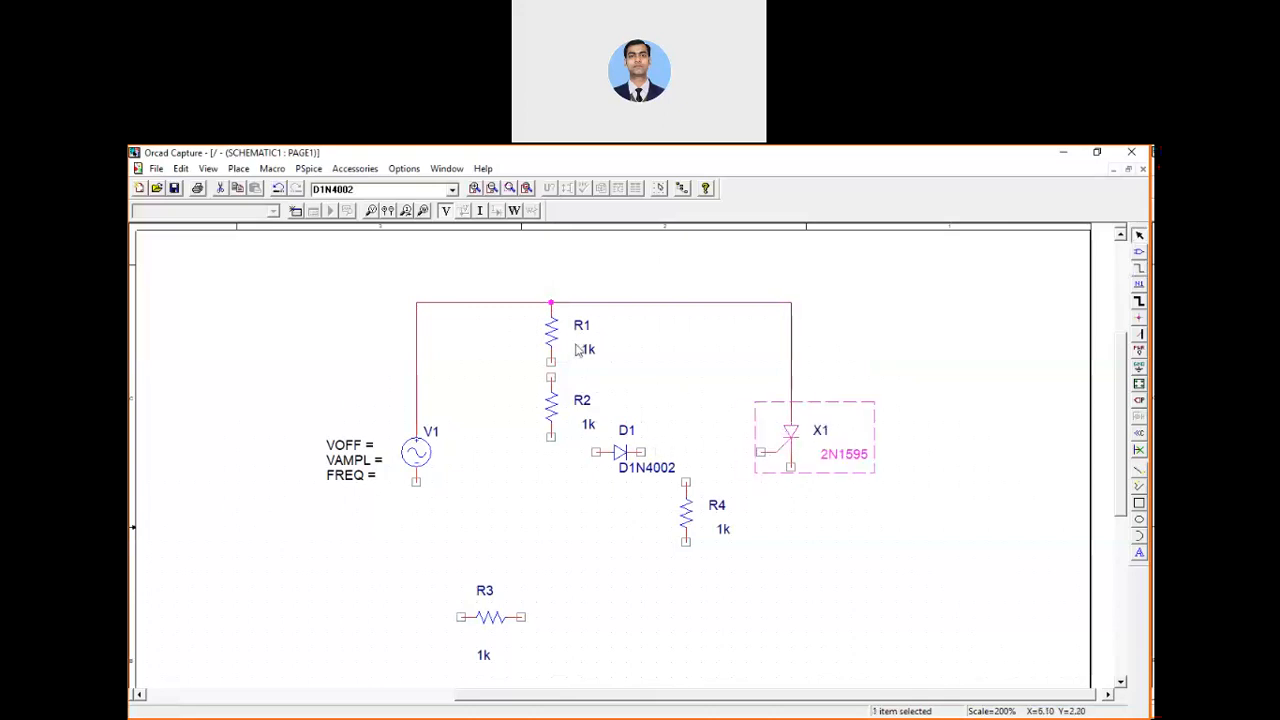
- Wire R1's lower end to R2's upper end, and R2's lower end to the anode of diode D1
{"action": "left_click", "coordinate": [1139, 268]}
{"action": "left_click", "coordinate": [551, 377]}
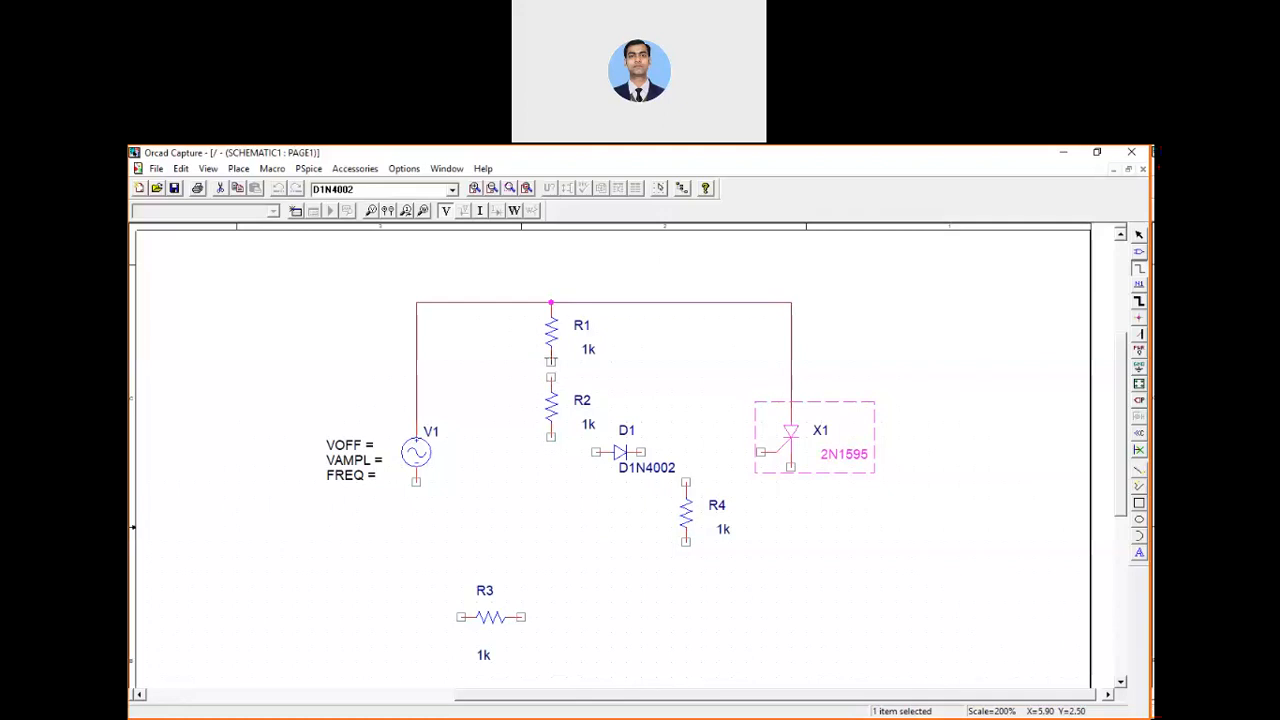
{"action": "left_click", "coordinate": [551, 362]}
{"action": "left_click", "coordinate": [551, 377]}
{"action": "left_click", "coordinate": [550, 437]}
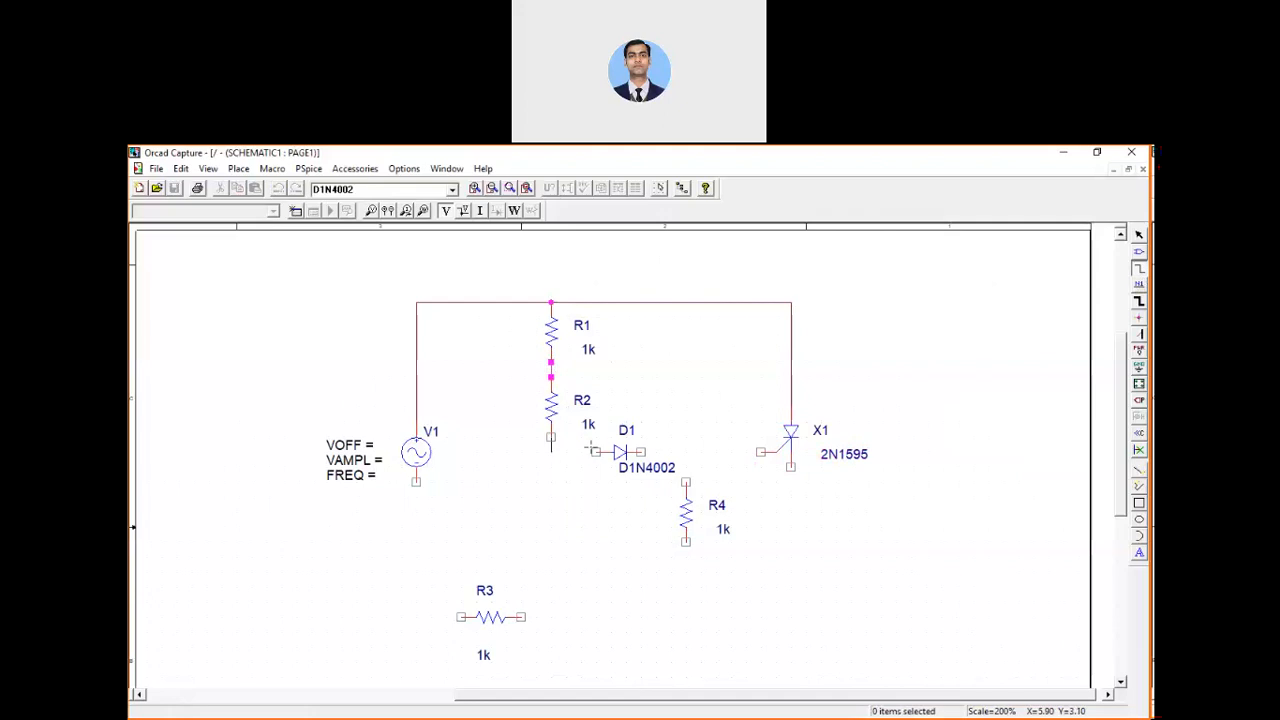
{"action": "left_click", "coordinate": [597, 452]}
- Wire the diode's cathode to the thyristor's gate, and connect R4's upper end to that wire
{"action": "left_click", "coordinate": [640, 452]}
{"action": "left_click", "coordinate": [760, 452]}
{"action": "left_click", "coordinate": [685, 480]}
{"action": "left_click", "coordinate": [686, 452]}
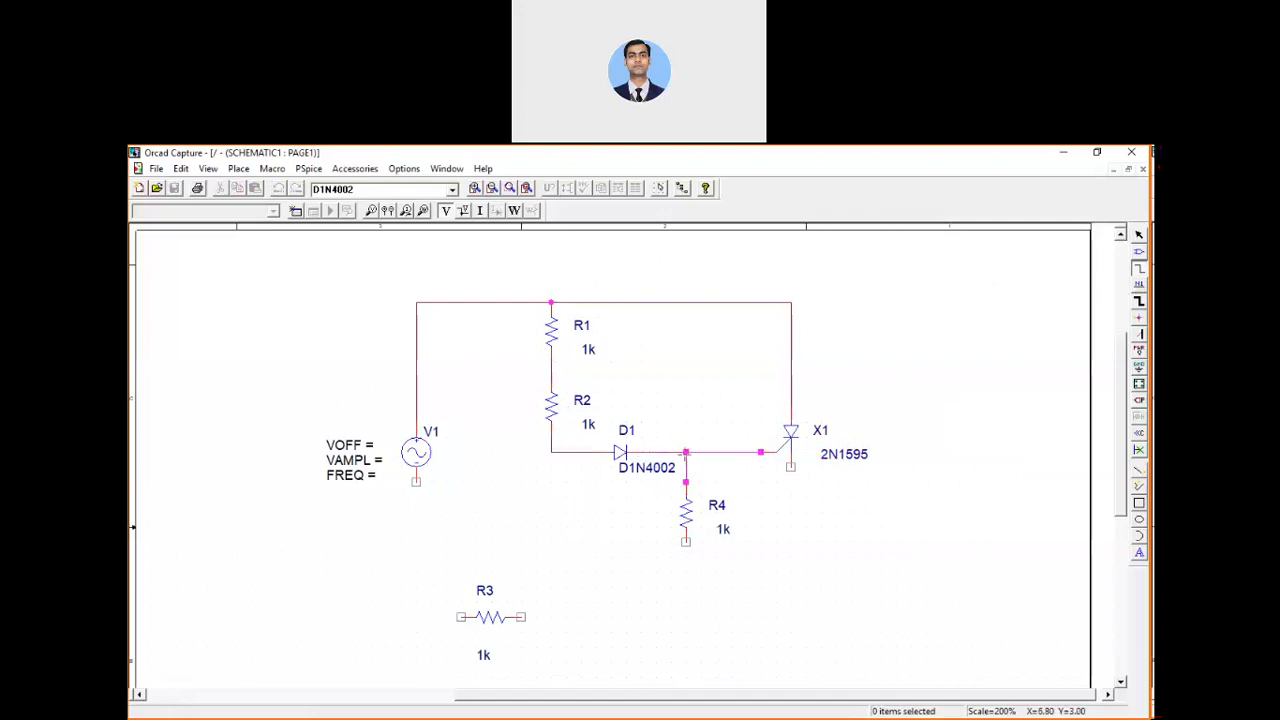
- Wire R4's lower end and the thyristor's cathode to R3's right end, and R3's left end to V1's lower terminal
{"action": "left_click", "coordinate": [686, 543]}
{"action": "left_click", "coordinate": [520, 617]}
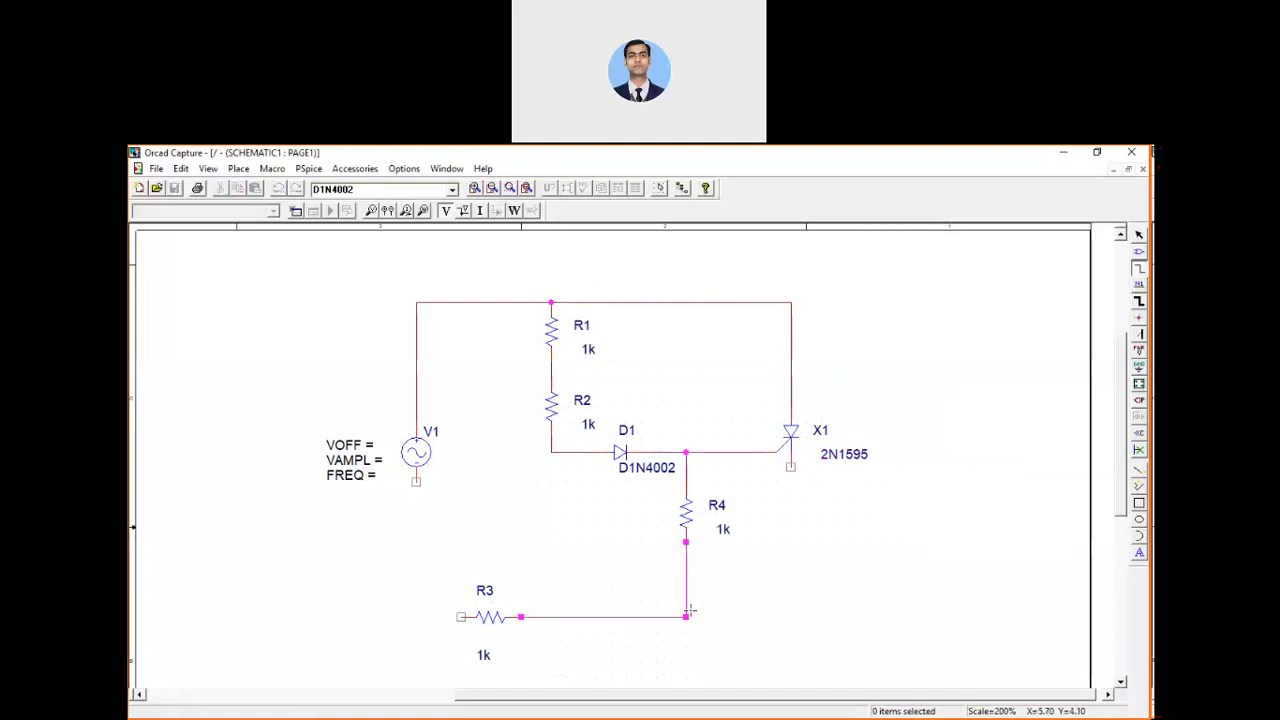
{"action": "left_click", "coordinate": [790, 467]}
{"action": "left_click", "coordinate": [686, 617]}
{"action": "left_click", "coordinate": [458, 617]}
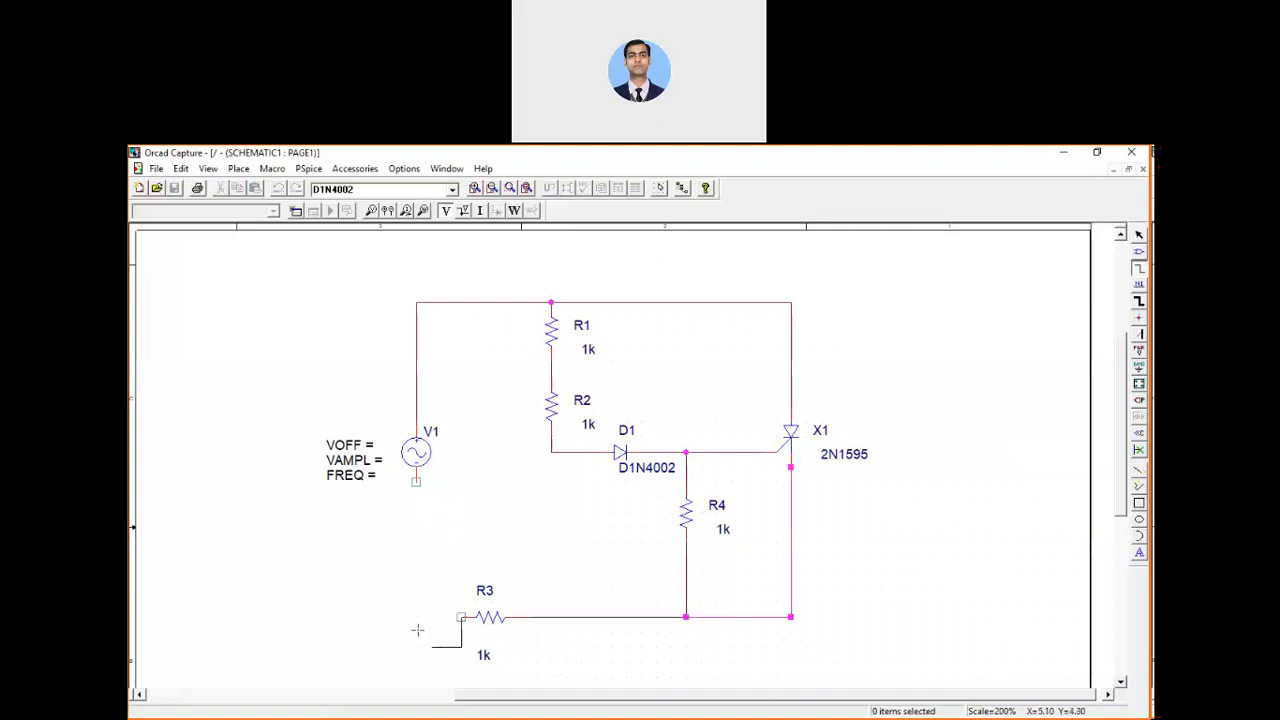
{"action": "left_click", "coordinate": [416, 617]}
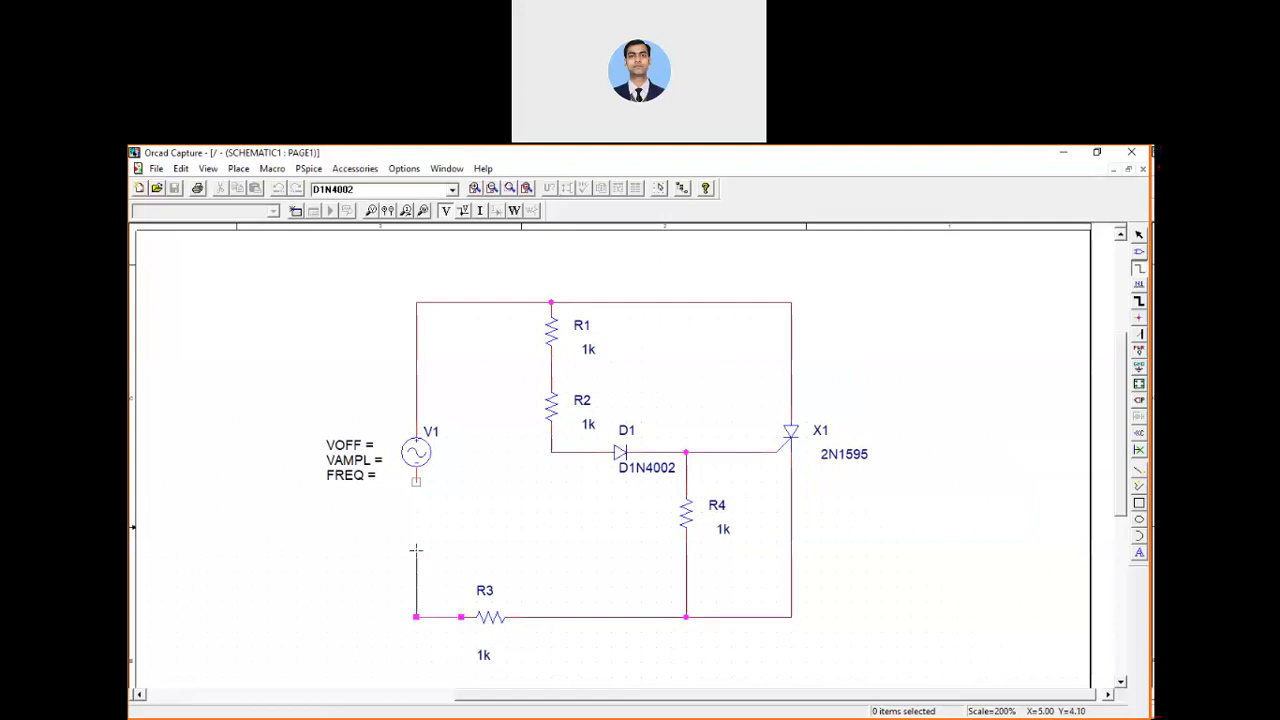
{"action": "left_click", "coordinate": [416, 482]}
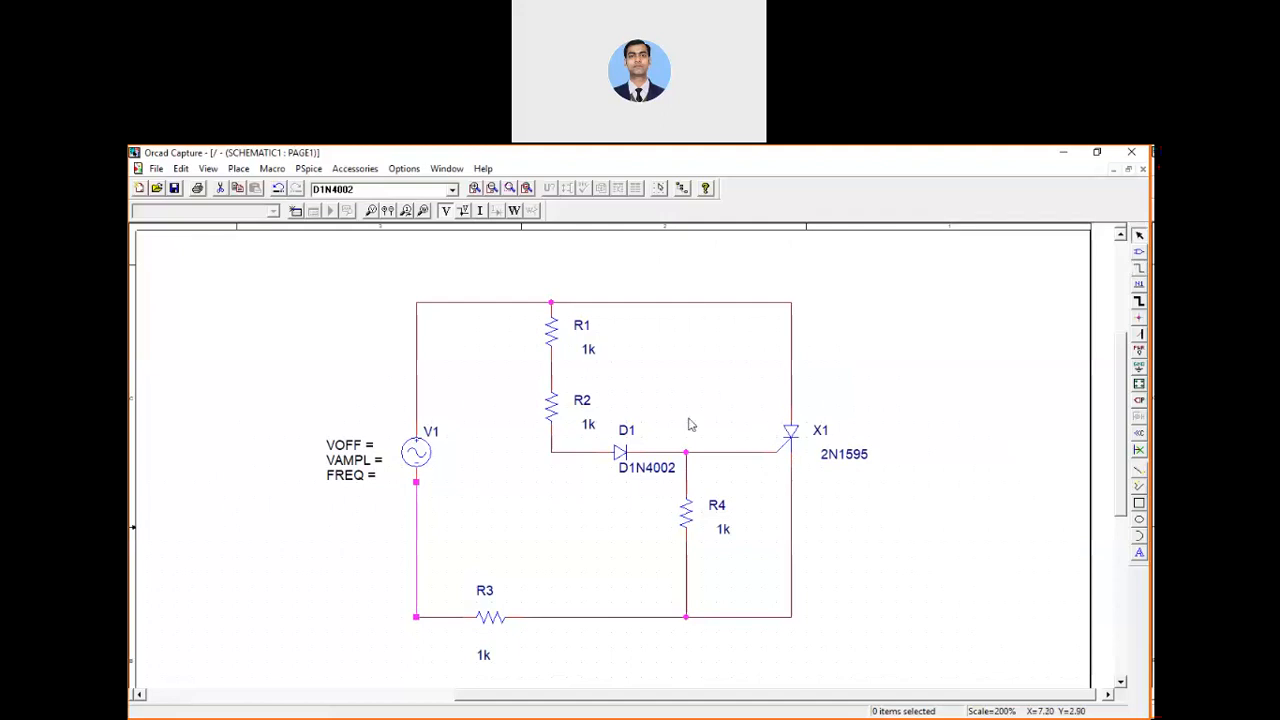
- Rename resistor R3 as Load and resistor R4 as R
{"action": "double_click", "coordinate": [583, 327]}
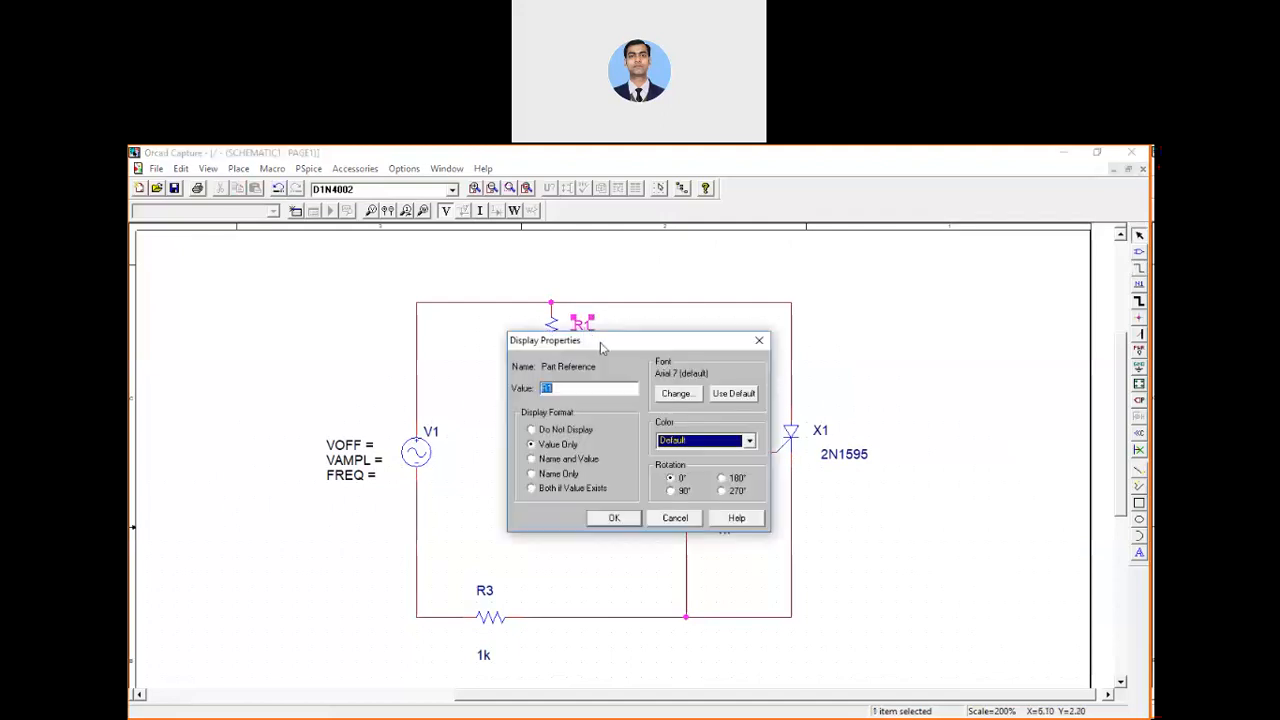
{"action": "left_click", "coordinate": [684, 518]}
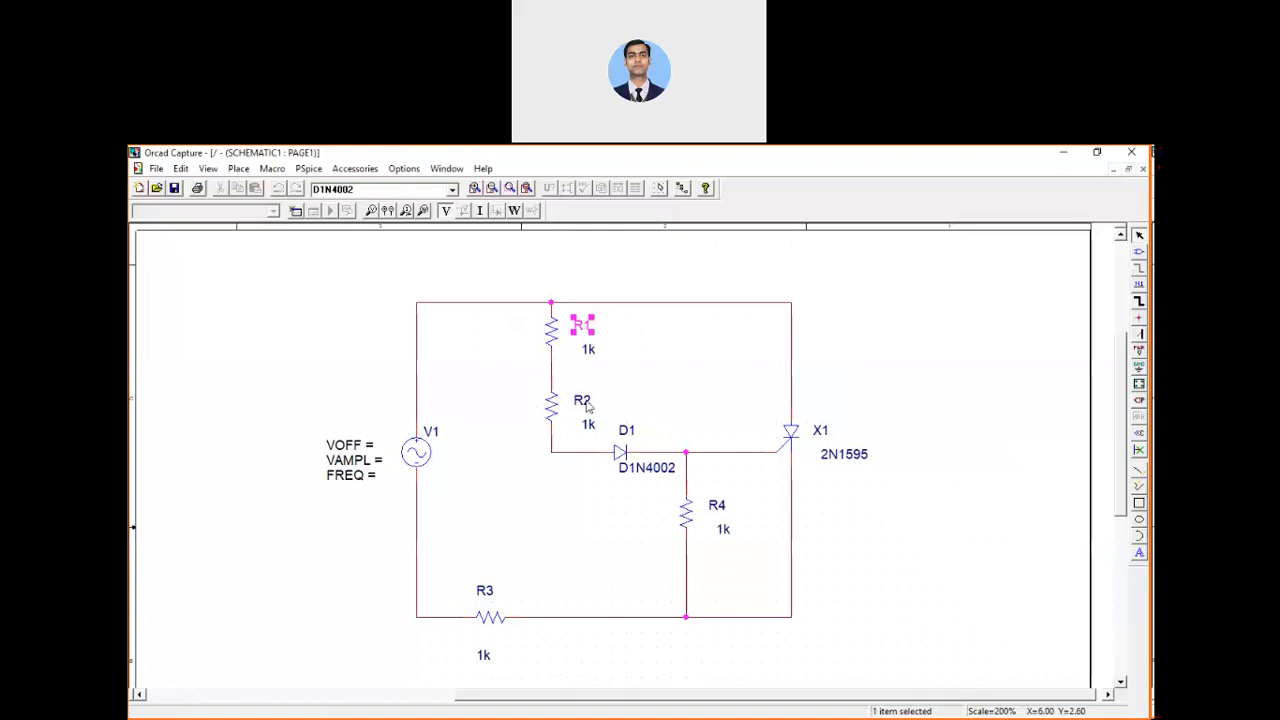
{"action": "double_click", "coordinate": [487, 591]}
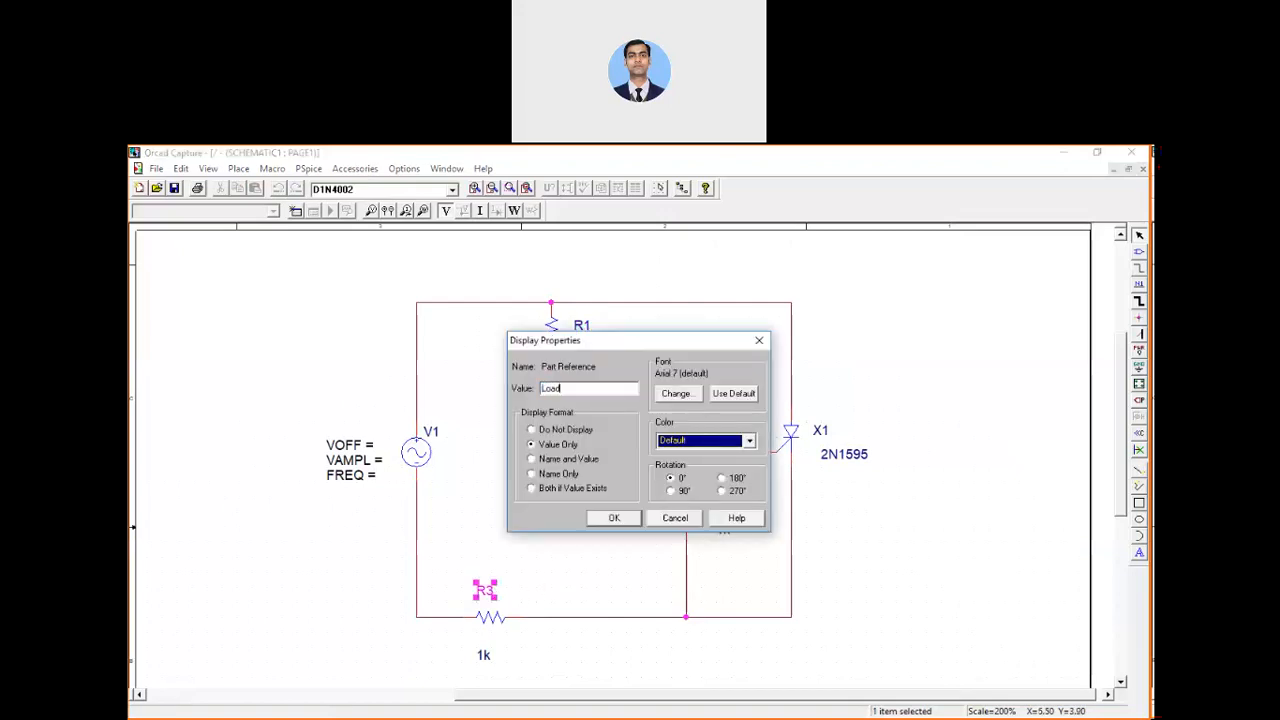
{"action": "left_click", "coordinate": [618, 518]}
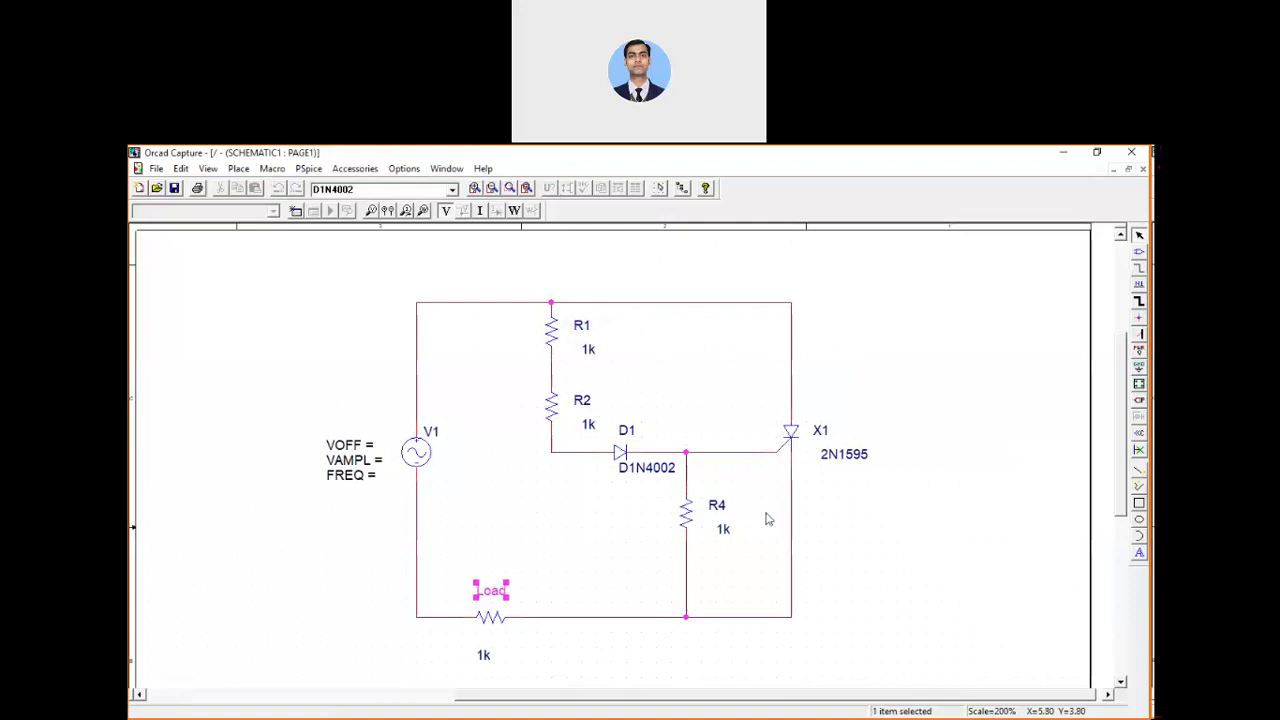
{"action": "left_click", "coordinate": [725, 512]}
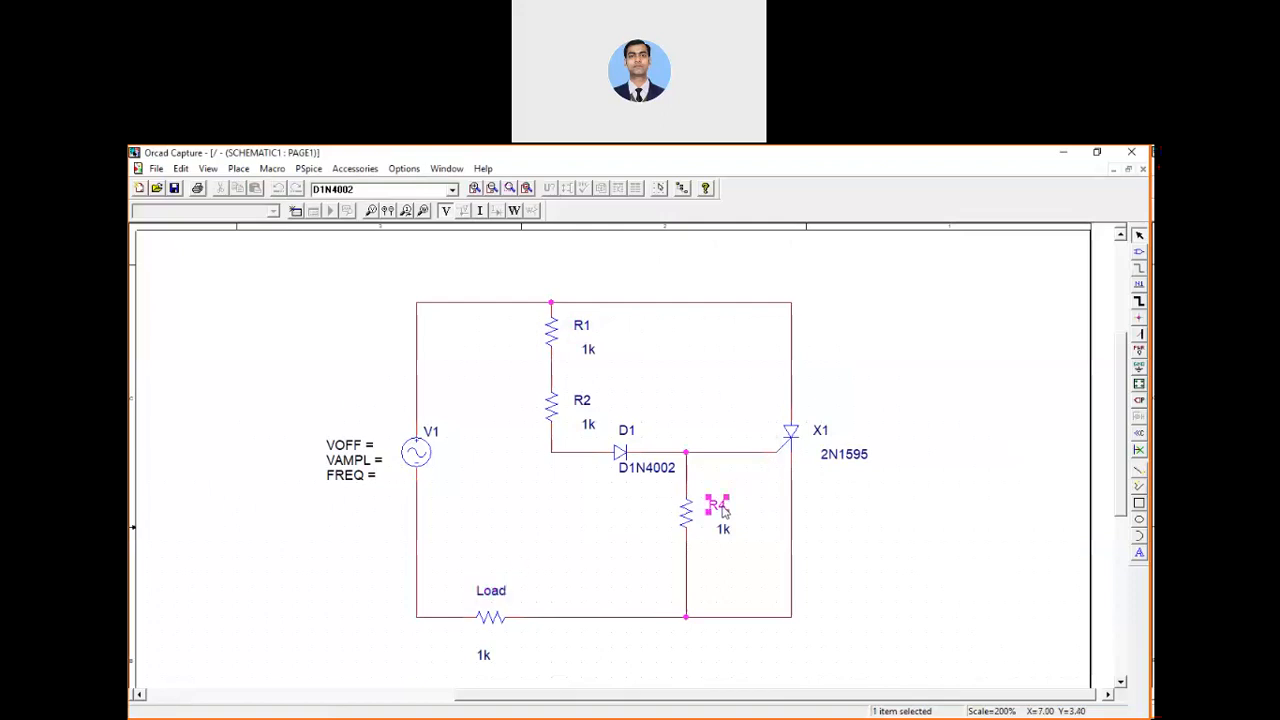
{"action": "double_click", "coordinate": [725, 512]}
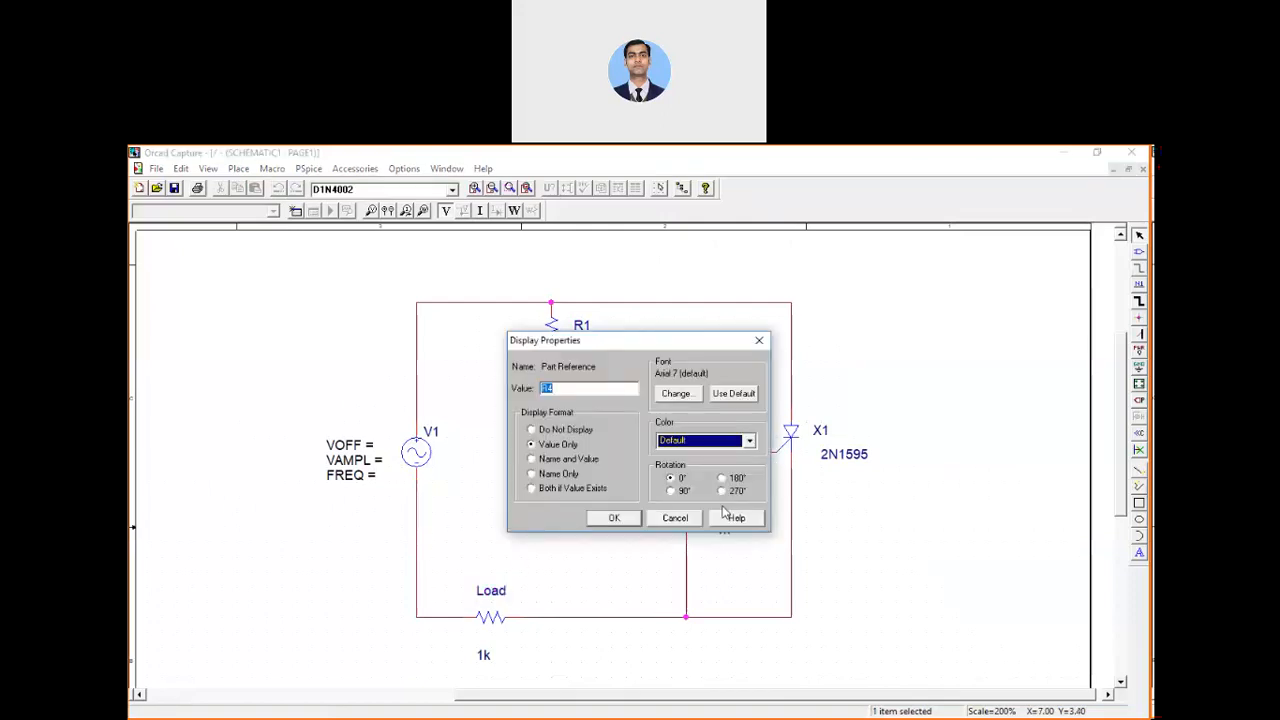
{"action": "left_click", "coordinate": [615, 518]}
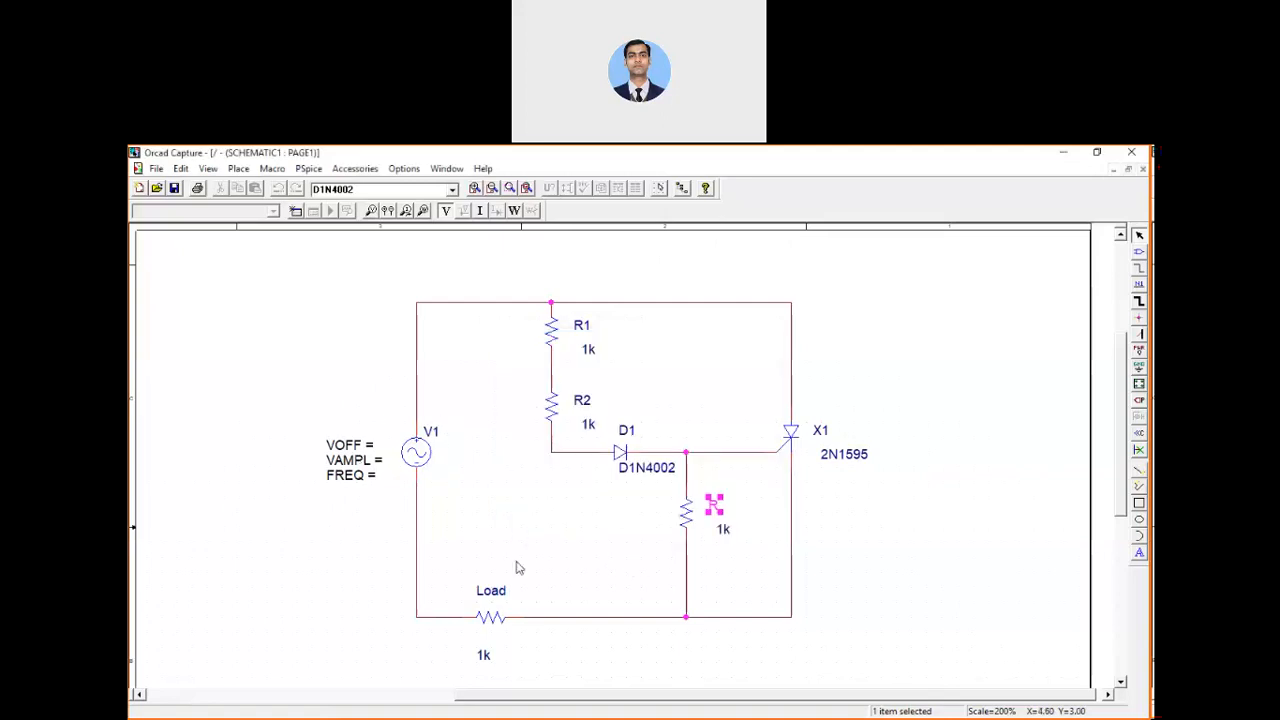
- Set the value of R1 to 100 and the value of gate resistor R to 500
{"action": "double_click", "coordinate": [590, 350]}
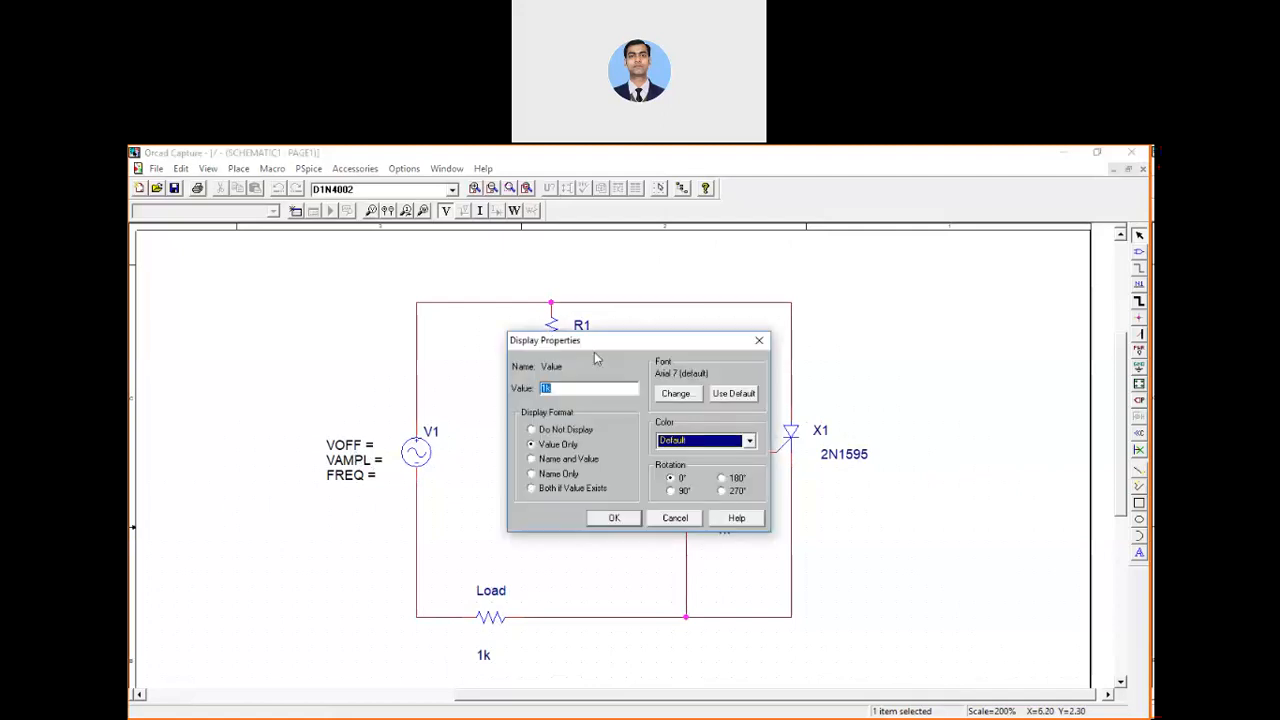
{"action": "type", "text": "1"}
{"action": "left_click", "coordinate": [600, 520]}
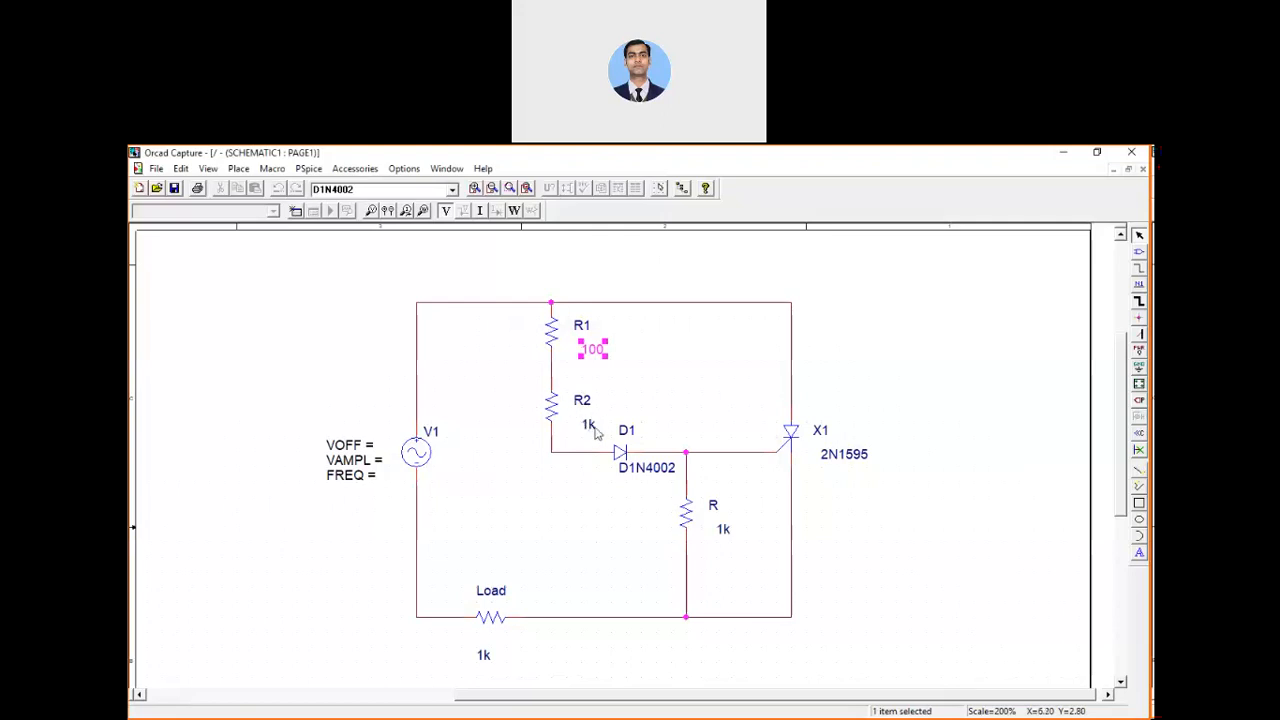
{"action": "double_click", "coordinate": [723, 529]}
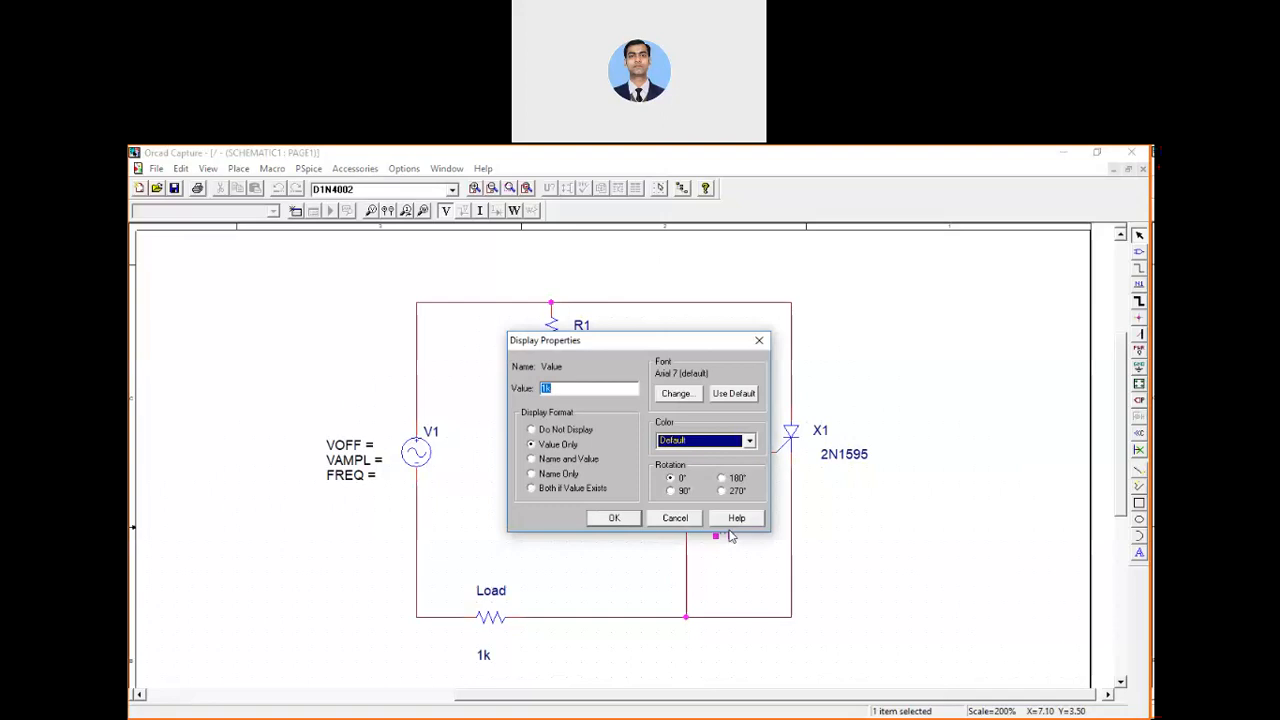
{"action": "type", "text": "500"}
{"action": "left_click", "coordinate": [613, 518]}
- Set the Load resistor's value to 150 and move its value label closer to the symbol
{"action": "double_click", "coordinate": [485, 652]}
{"action": "type", "text": "150"}
{"action": "left_click", "coordinate": [626, 520]}
{"action": "mouse_move", "coordinate": [486, 657]}
{"action": "left_mouse_down"}
{"action": "mouse_move", "coordinate": [505, 632]}
{"action": "mouse_move", "coordinate": [490, 645]}
{"action": "left_mouse_up"}
- Place a 0/SOURCE ground symbol just below the circuit's lower-left corner
{"action": "left_click", "coordinate": [1142, 370]}
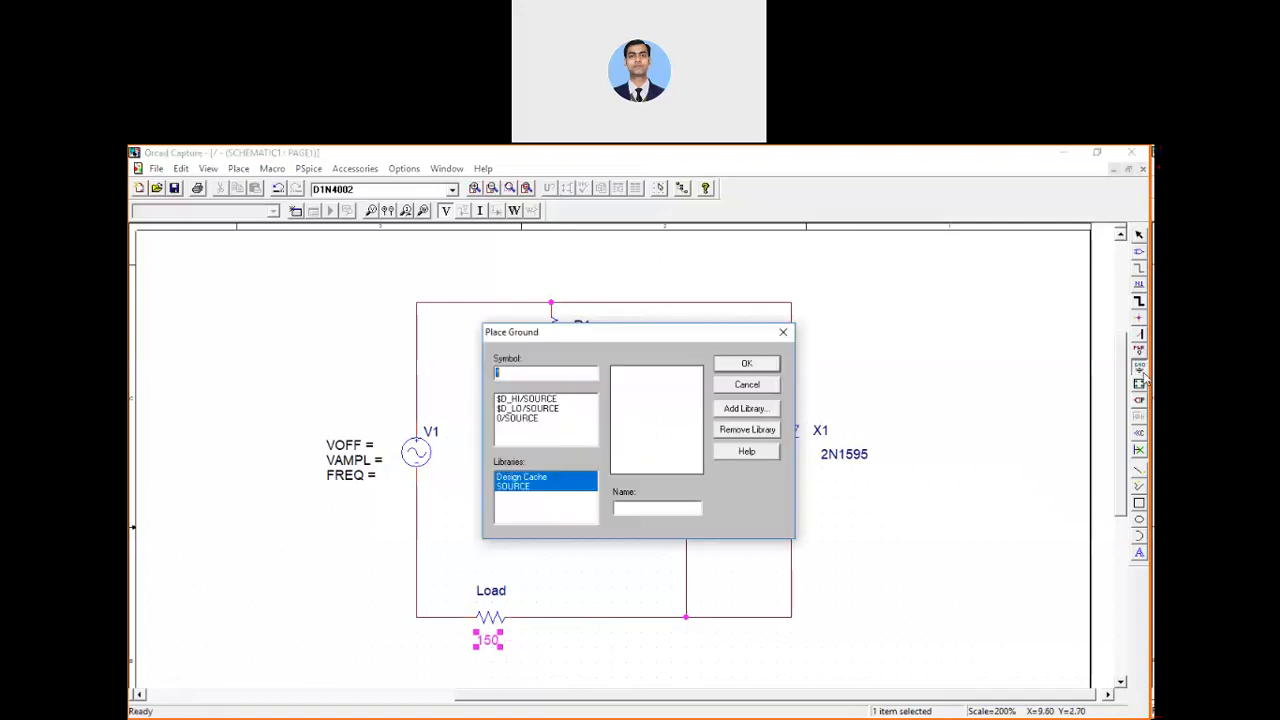
{"action": "left_click", "coordinate": [522, 418]}
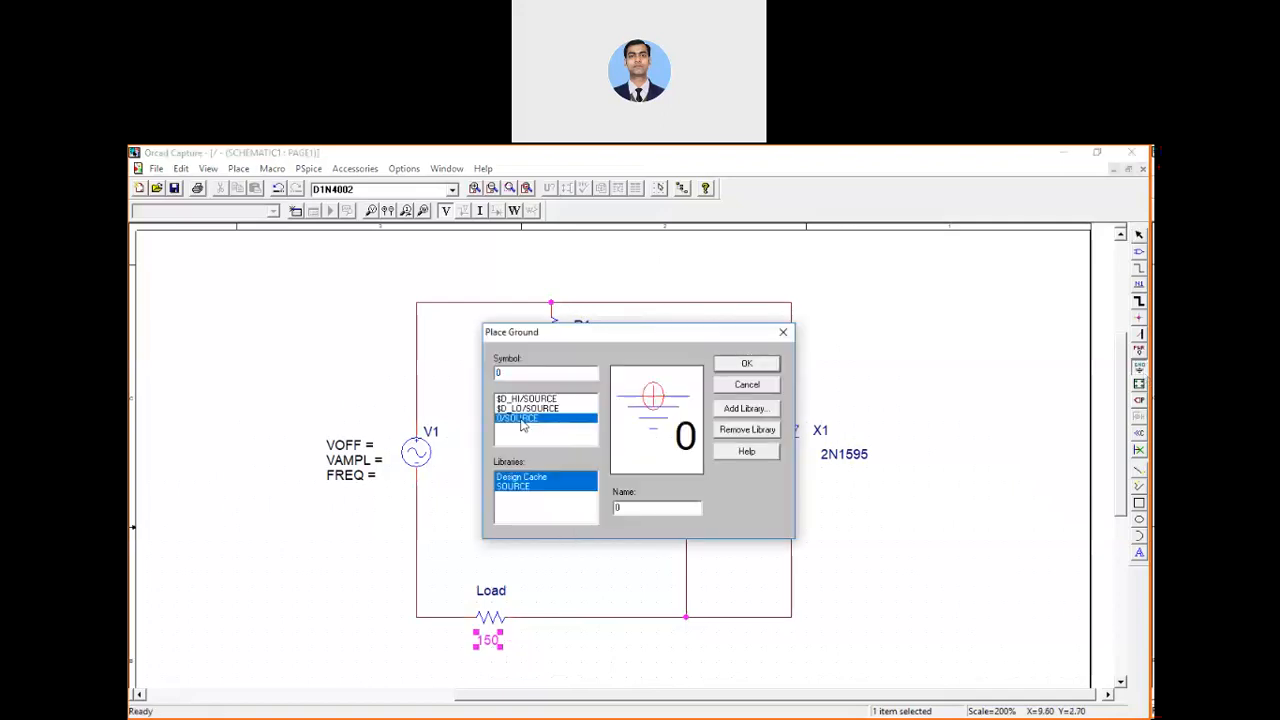
{"action": "left_click", "coordinate": [745, 368]}
{"action": "left_click", "coordinate": [521, 618]}
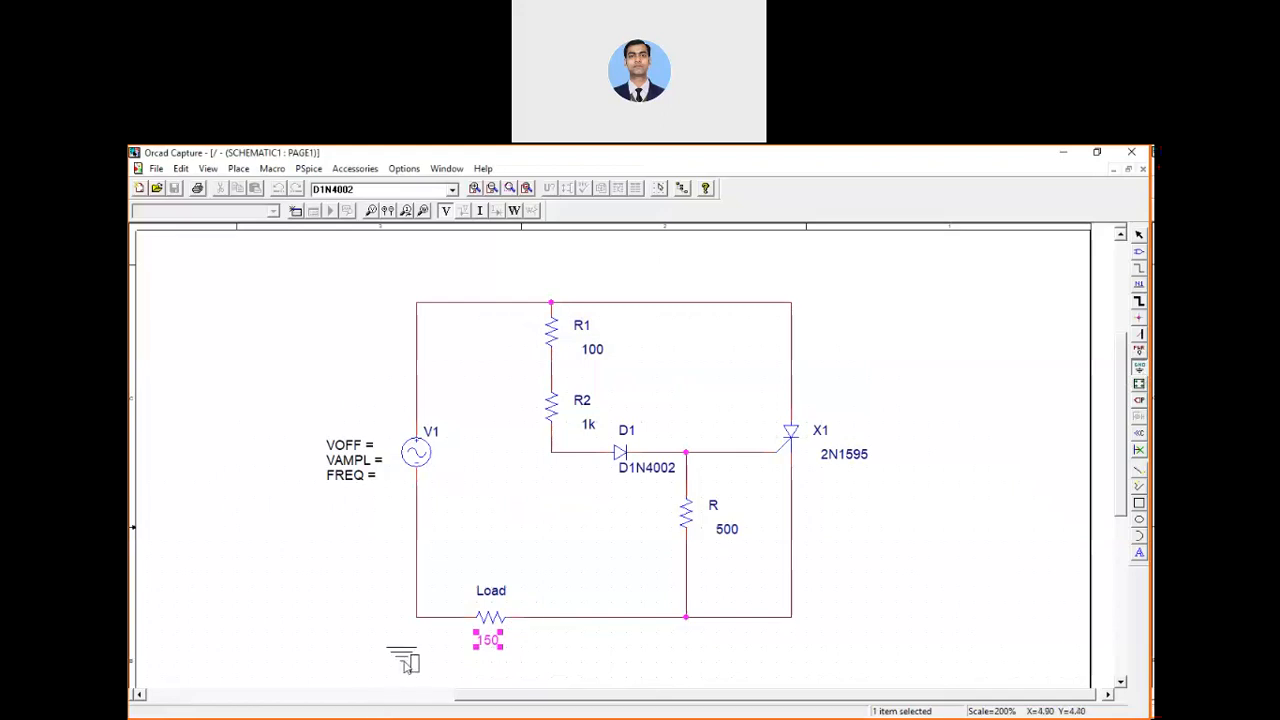
{"action": "left_click", "coordinate": [418, 672]}
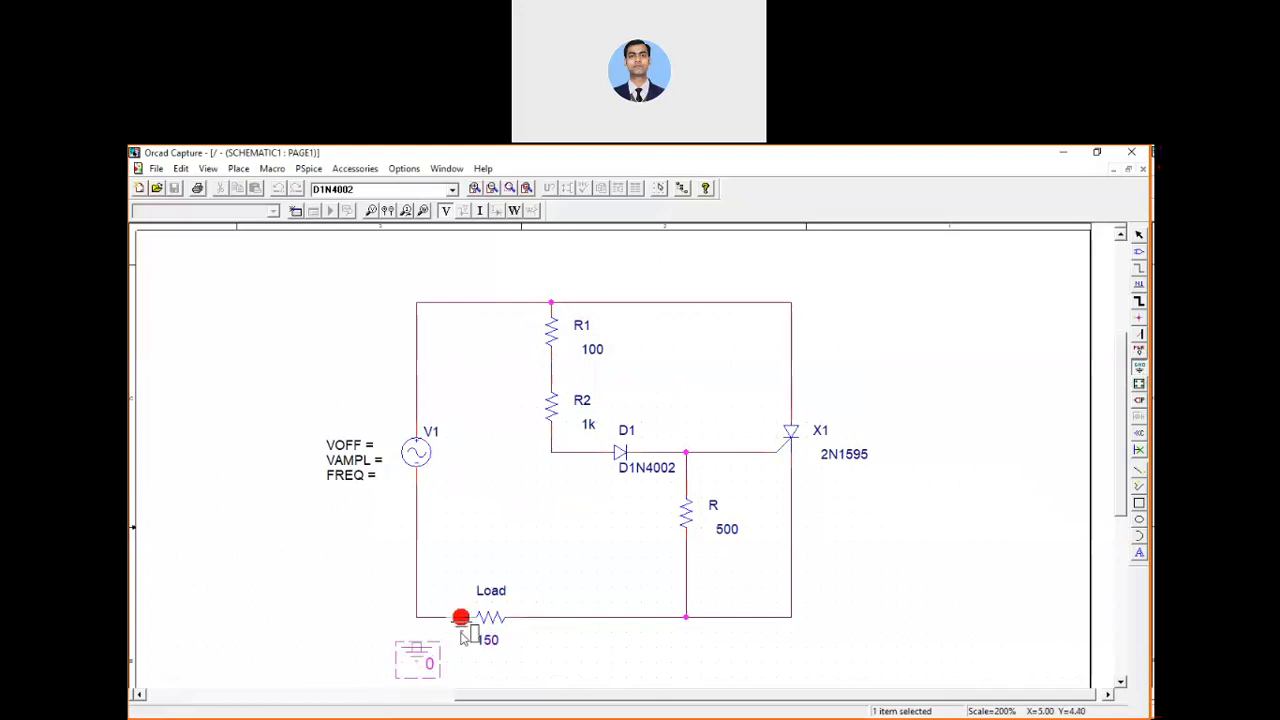
{"action": "key", "text": "Escape"}
- Wire the ground symbol to the corner joining V1's lower terminal and the Load resistor
{"action": "left_click", "coordinate": [1139, 268]}
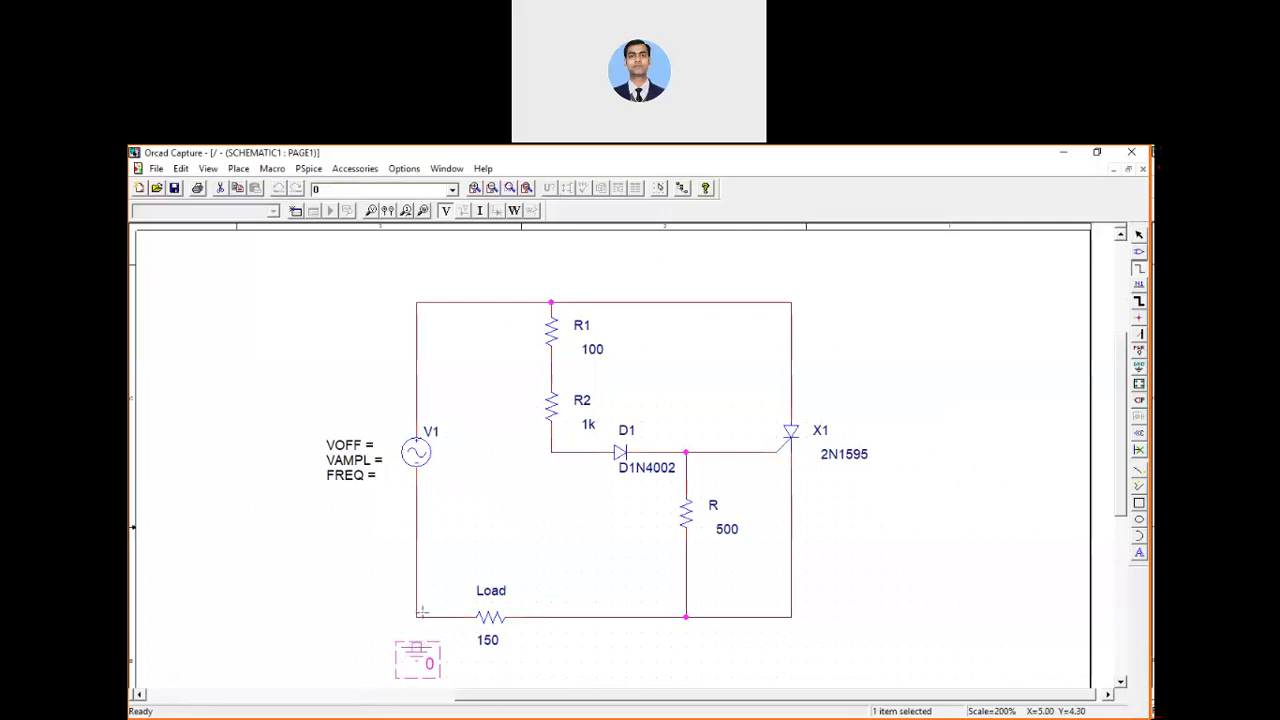
{"action": "left_click", "coordinate": [416, 646]}
{"action": "left_click", "coordinate": [416, 617]}
{"action": "key", "text": "Escape"}
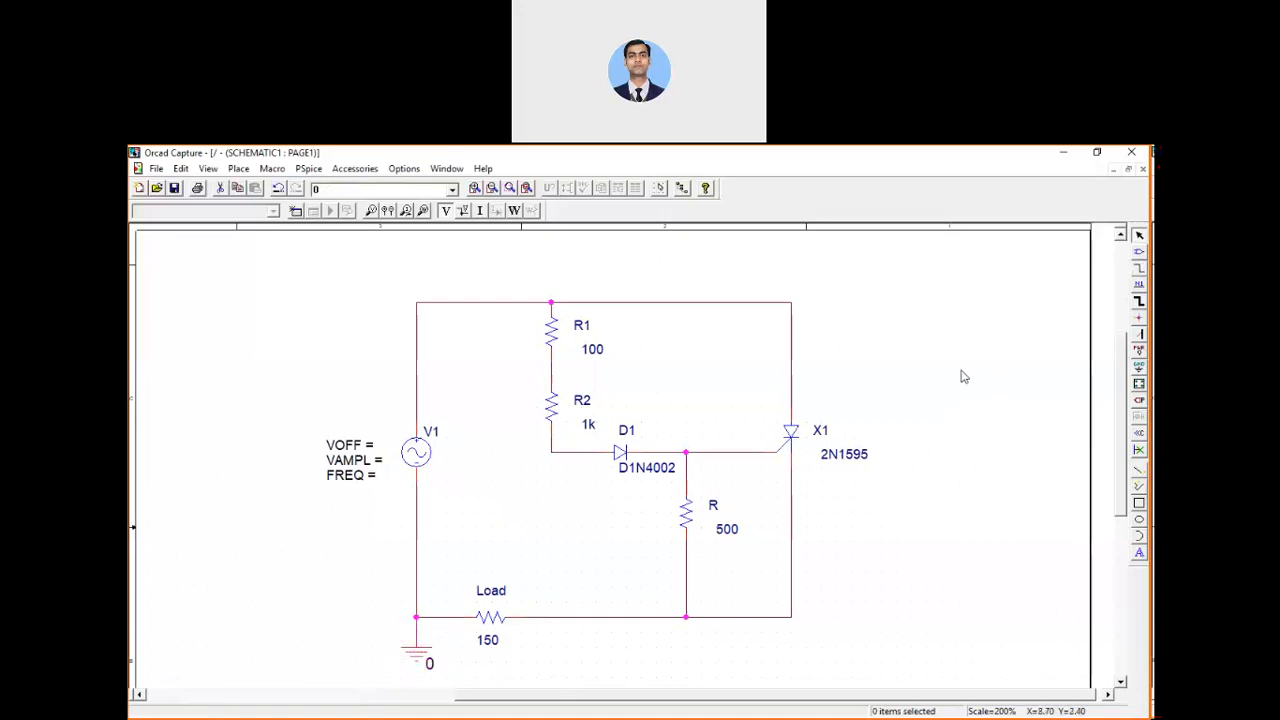
- Set the sine source's offset voltage VOFF to 0
{"action": "left_click", "coordinate": [346, 446]}
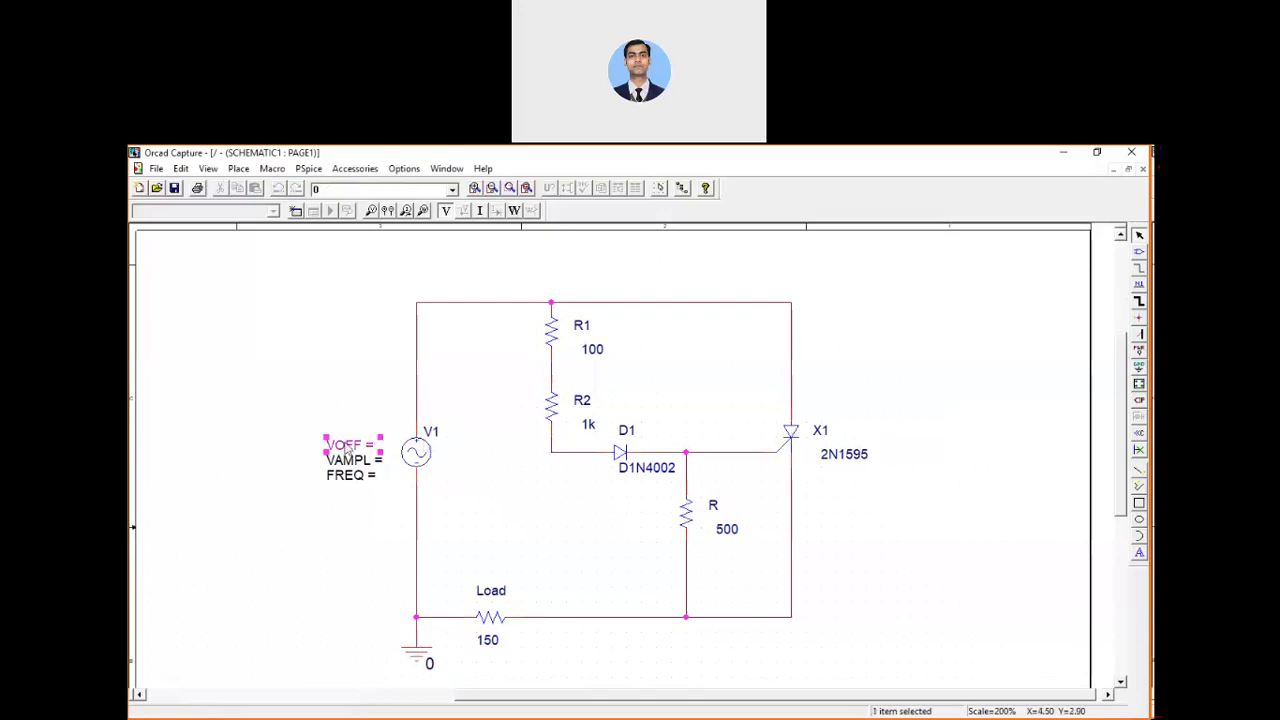
{"action": "double_click", "coordinate": [346, 449]}
{"action": "type", "text": "0"}
{"action": "left_click", "coordinate": [614, 517]}
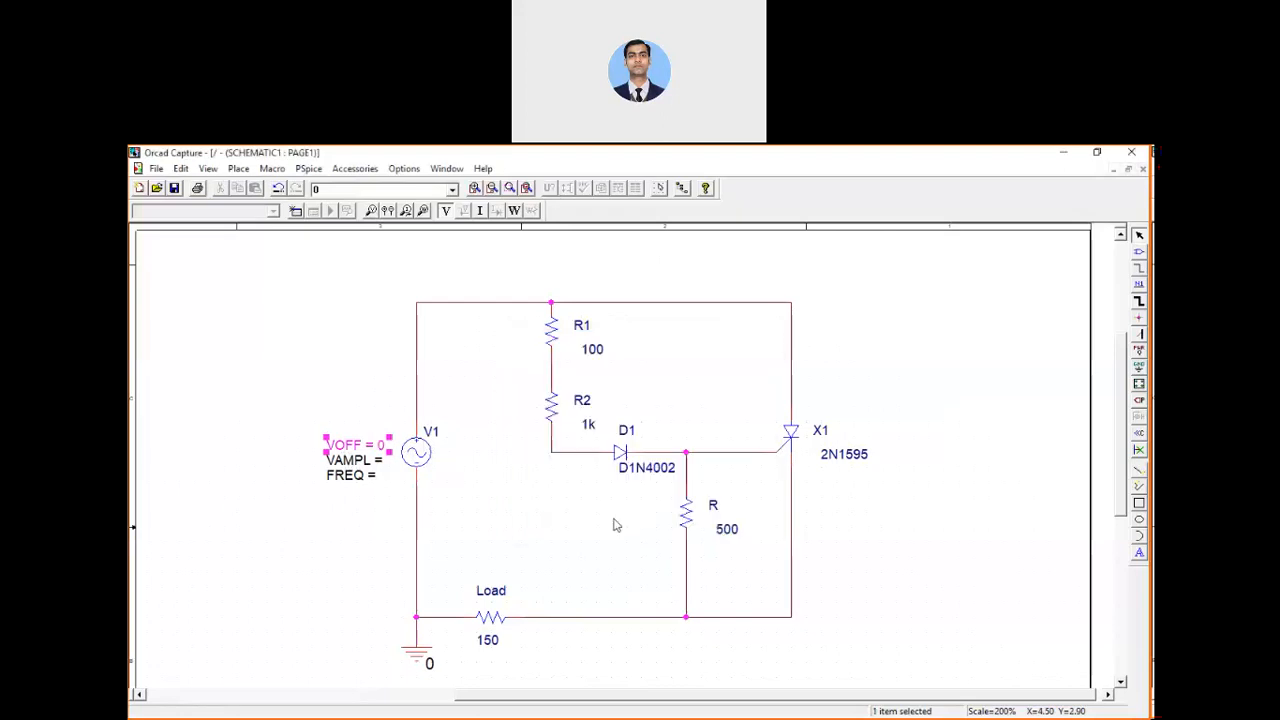
- Set the sine source's FREQ to 24
{"action": "double_click", "coordinate": [346, 476]}
{"action": "type", "text": "2"}
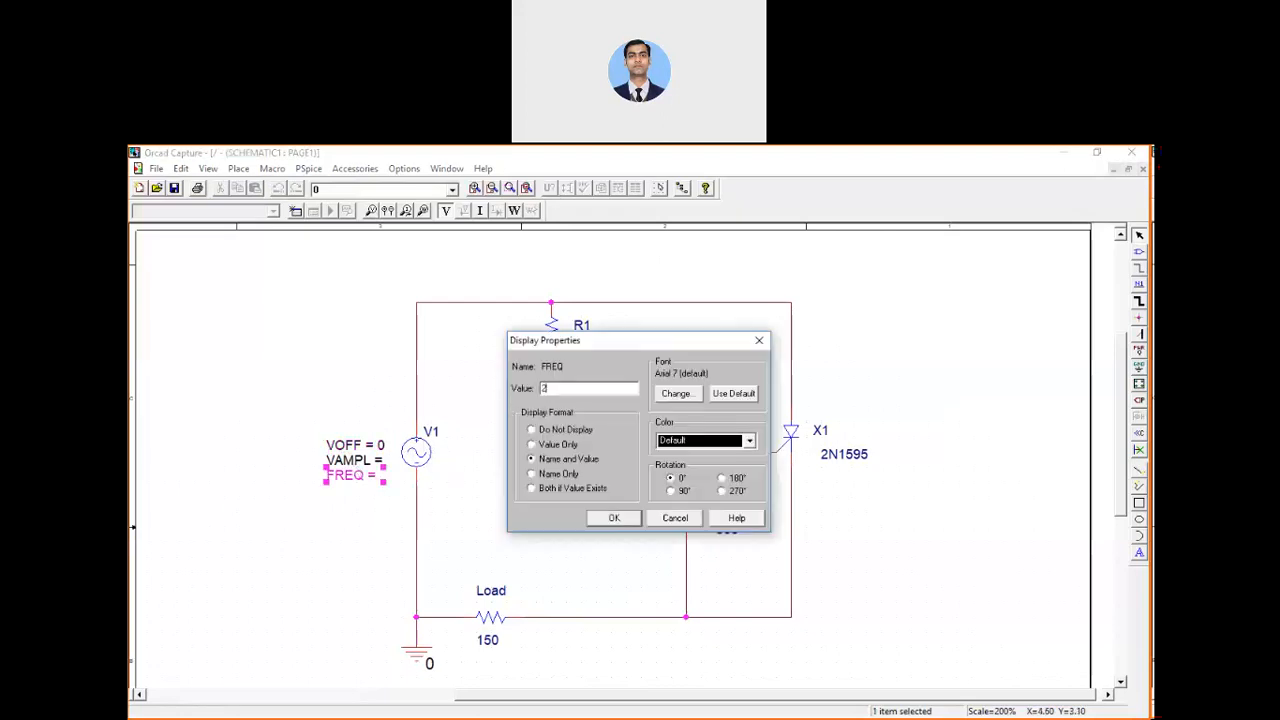
{"action": "type", "text": "4"}
{"action": "left_click", "coordinate": [610, 518]}
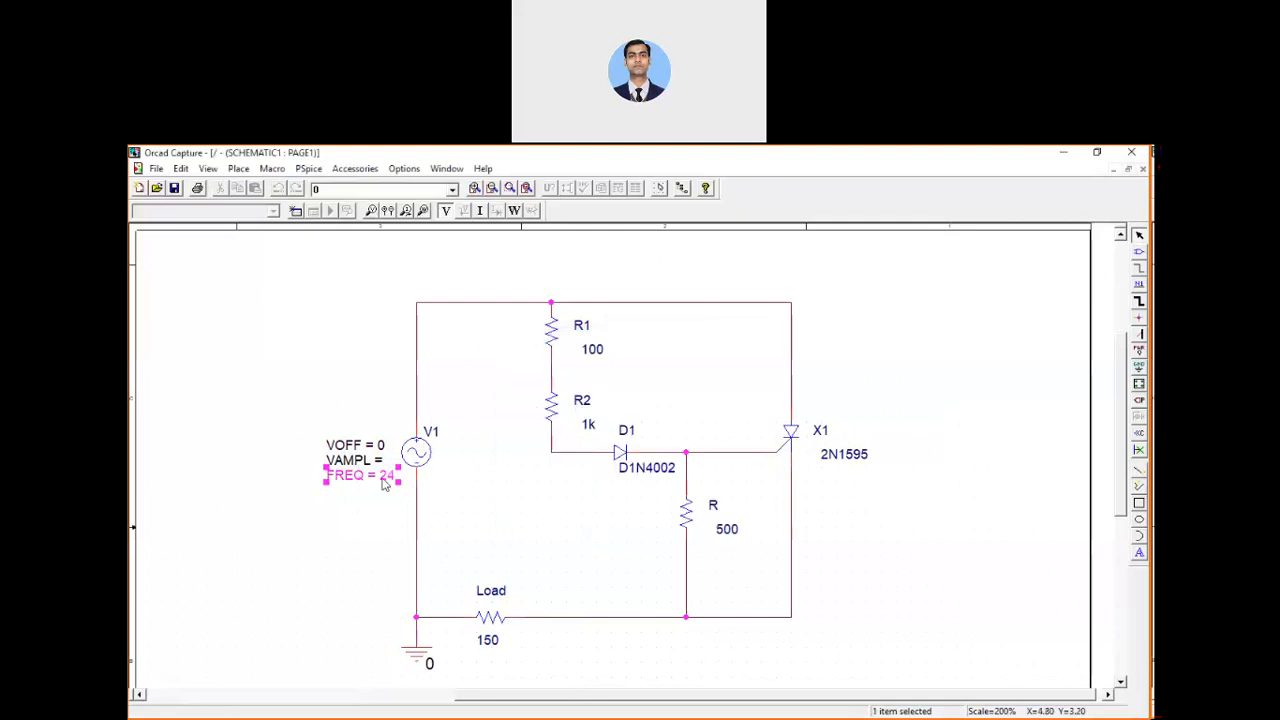
- Set the sine source's amplitude VAMPL to 24 and its frequency FREQ to 50
{"action": "double_click", "coordinate": [355, 460]}
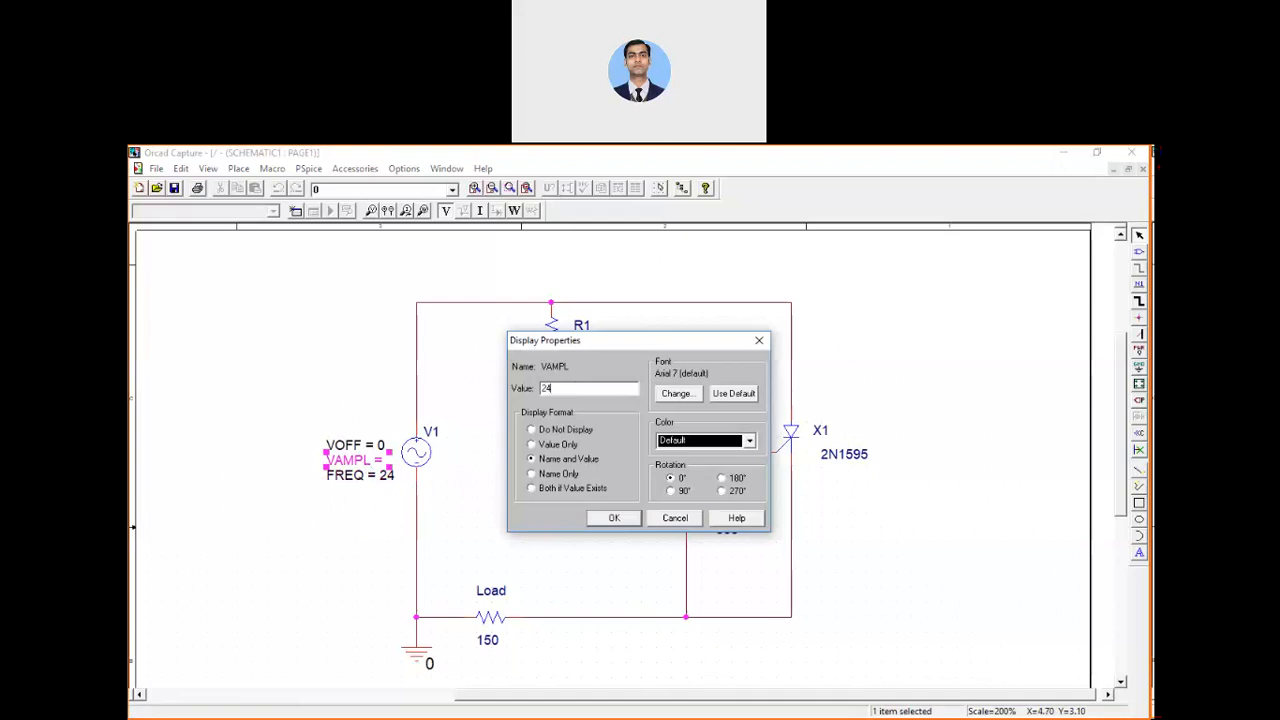
{"action": "left_click", "coordinate": [610, 518]}
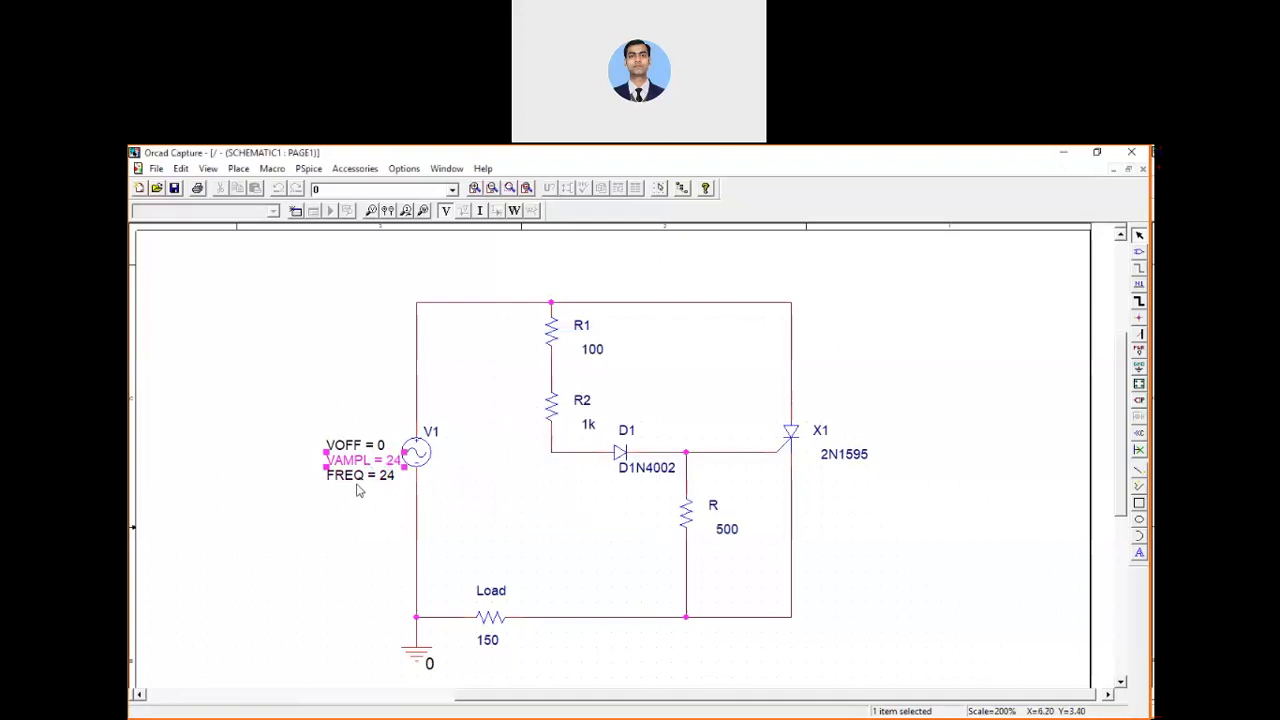
{"action": "double_click", "coordinate": [360, 485]}
{"action": "type", "text": "50"}
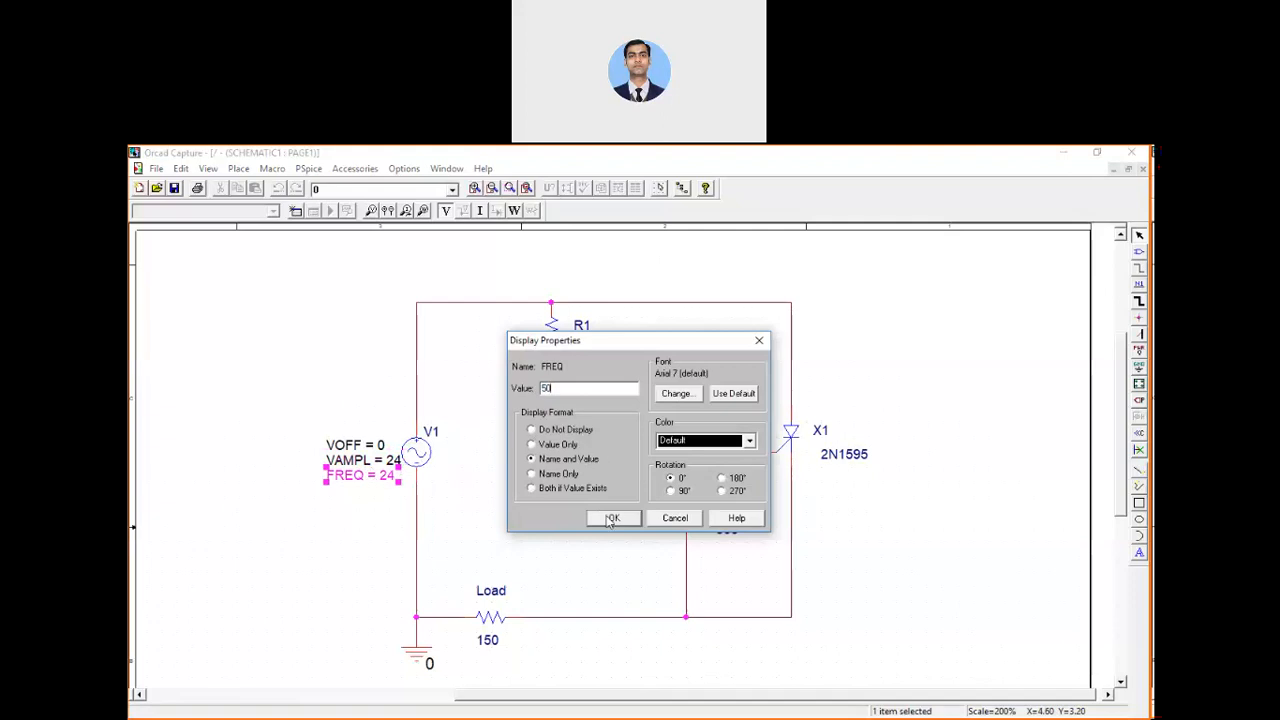
{"action": "left_click", "coordinate": [612, 519]}
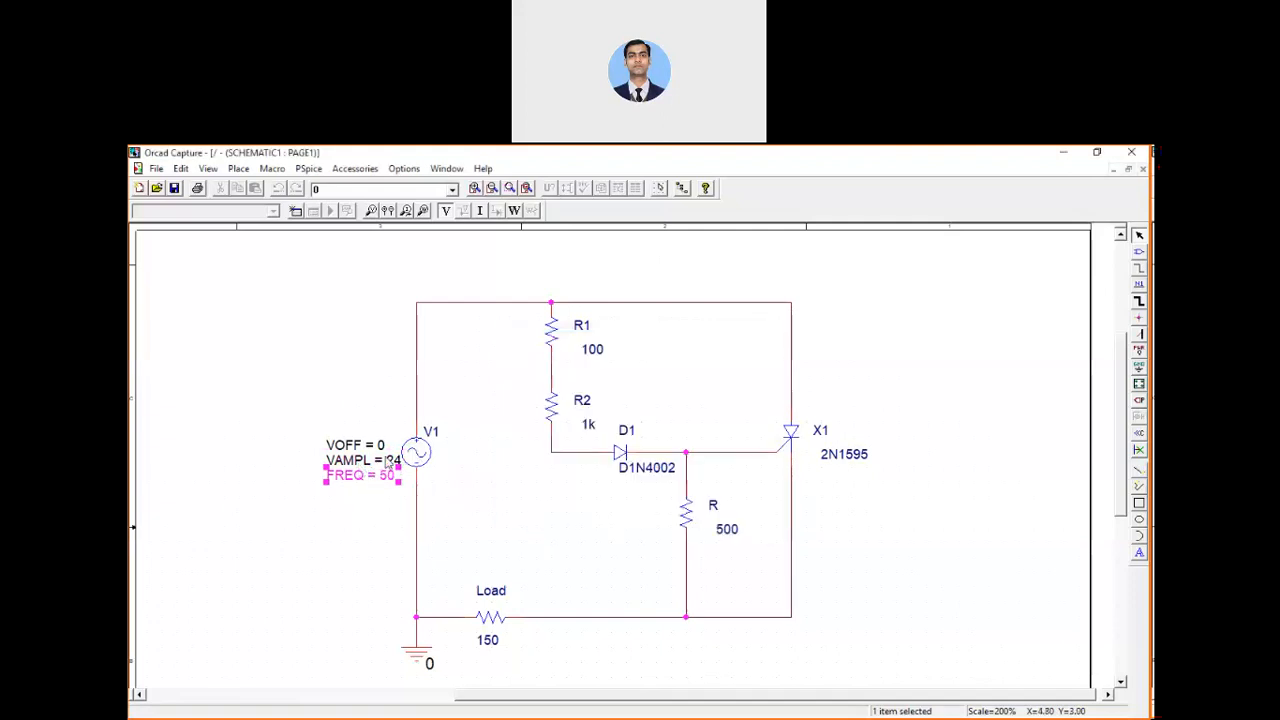
{"action": "left_click", "coordinate": [460, 474]}
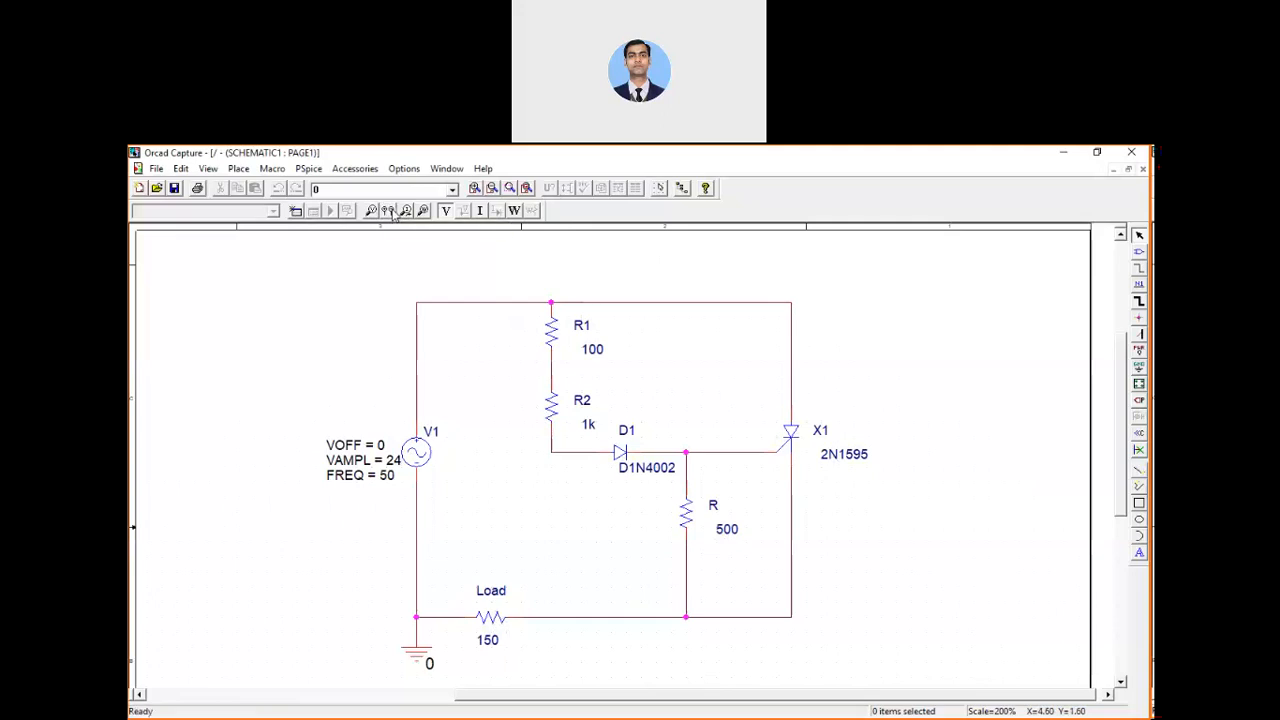
- Place differential voltage markers across the Load resistor, positive on its right-hand wire and negative on its left-hand wire
{"action": "left_click", "coordinate": [553, 622]}
{"action": "left_click", "coordinate": [452, 623]}
{"action": "key", "text": "Escape"}
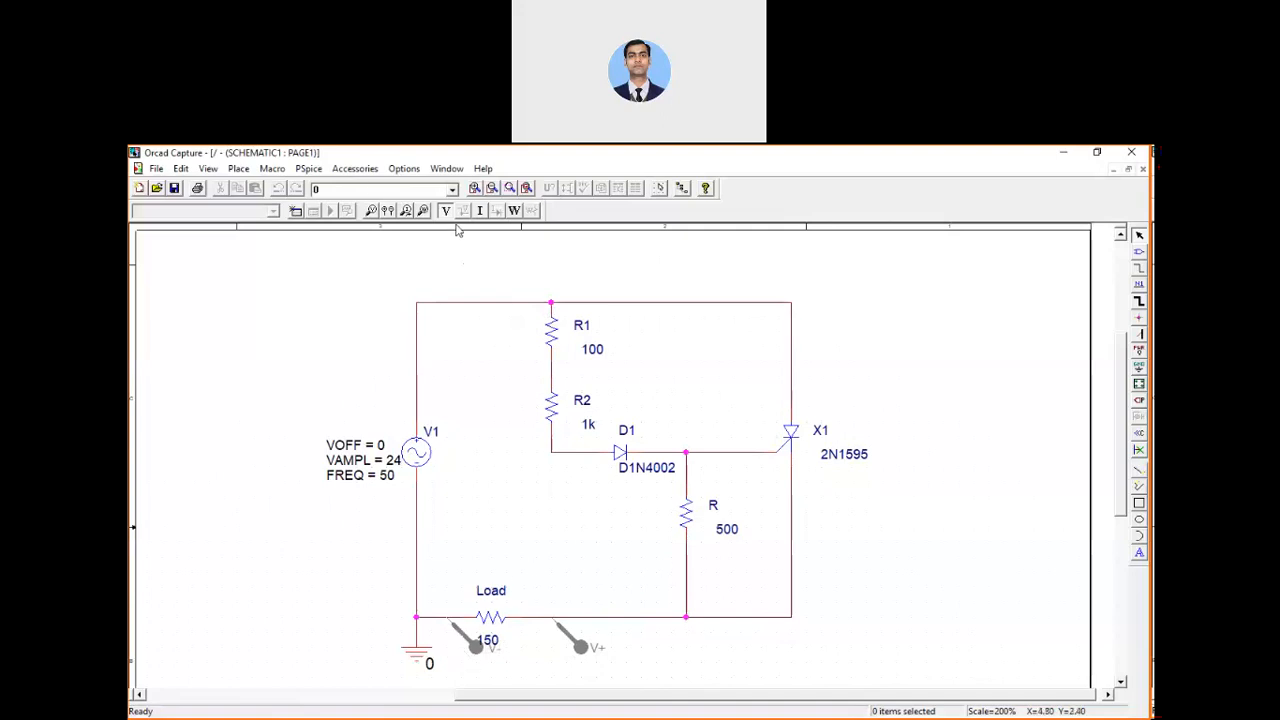
- Create a new simulation profile named Project_Rfiring_SP for the firing circuit
{"action": "left_click", "coordinate": [308, 169]}
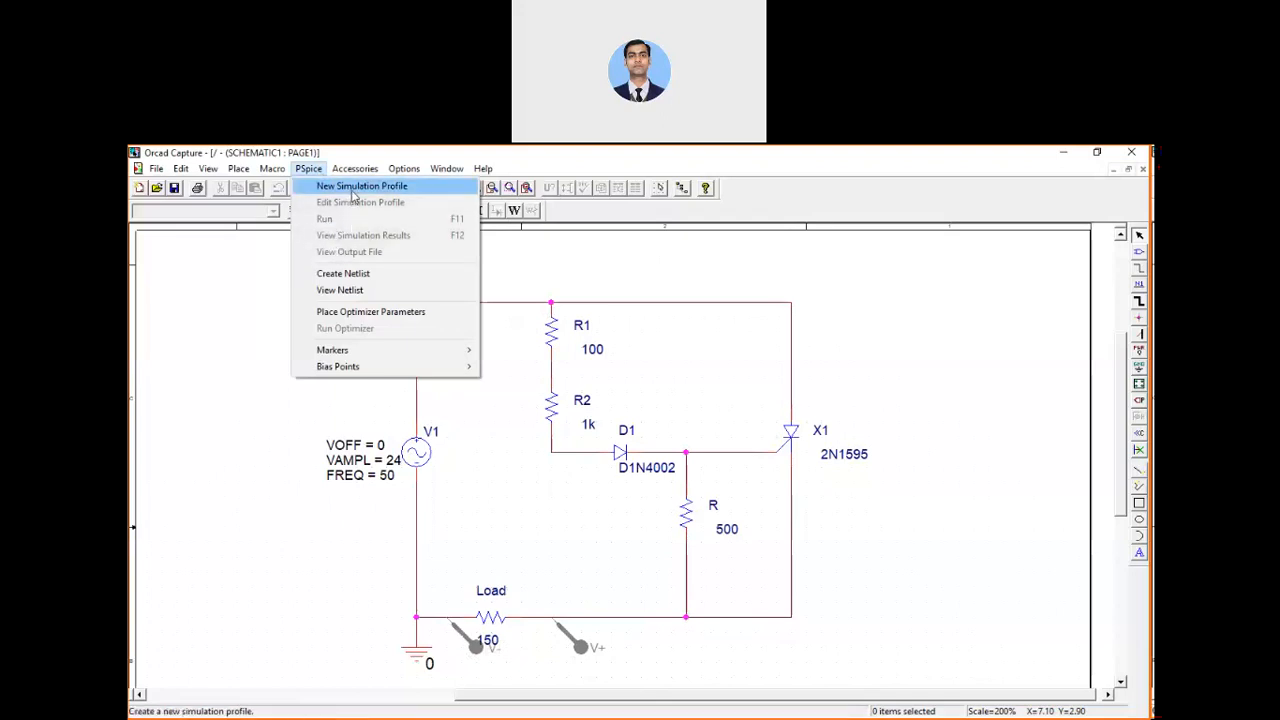
{"action": "left_click", "coordinate": [352, 190]}
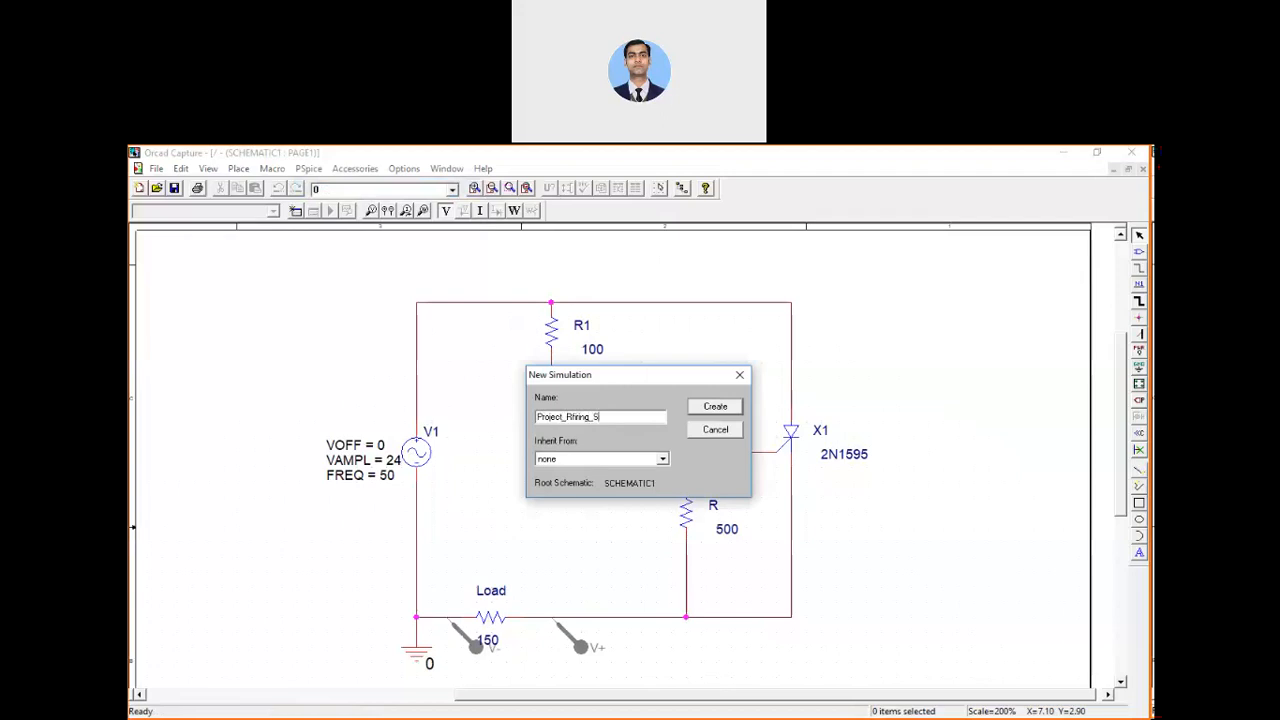
{"action": "left_click", "coordinate": [715, 407]}
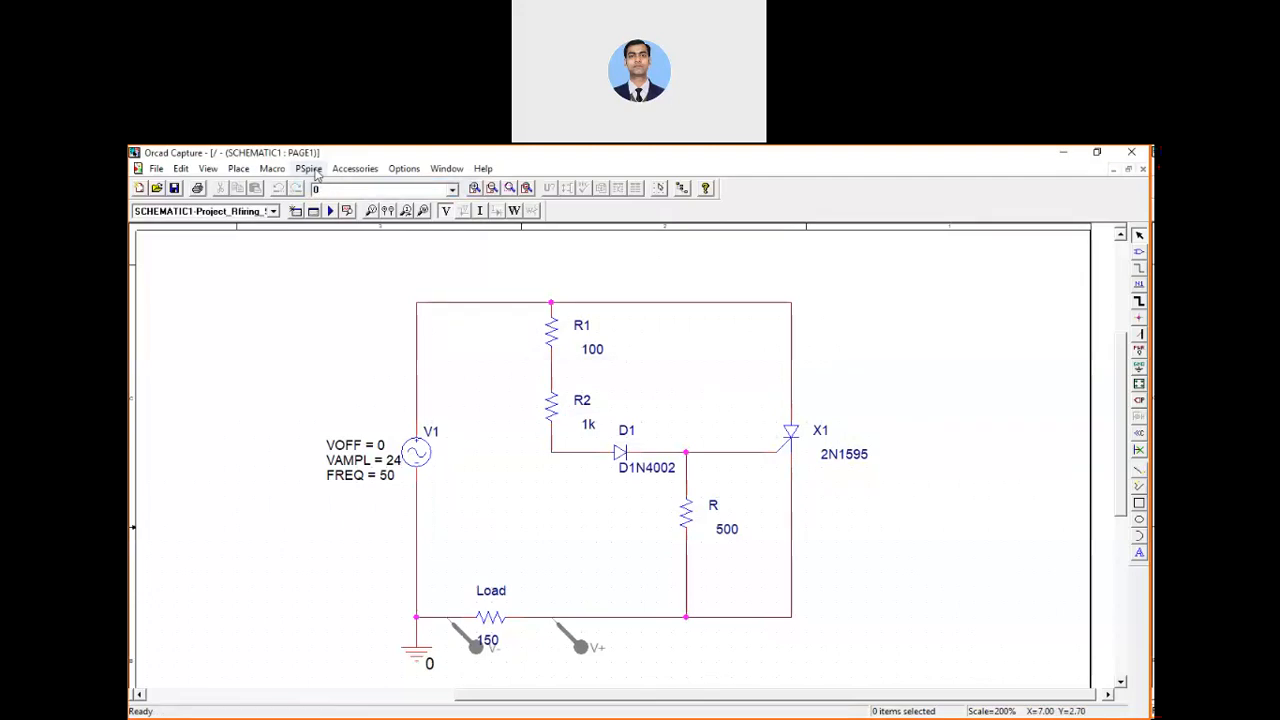
- Set the profile's transient analysis to a 100ms run time with a maximum step size of 0.0001 seconds
{"action": "left_click", "coordinate": [310, 169]}
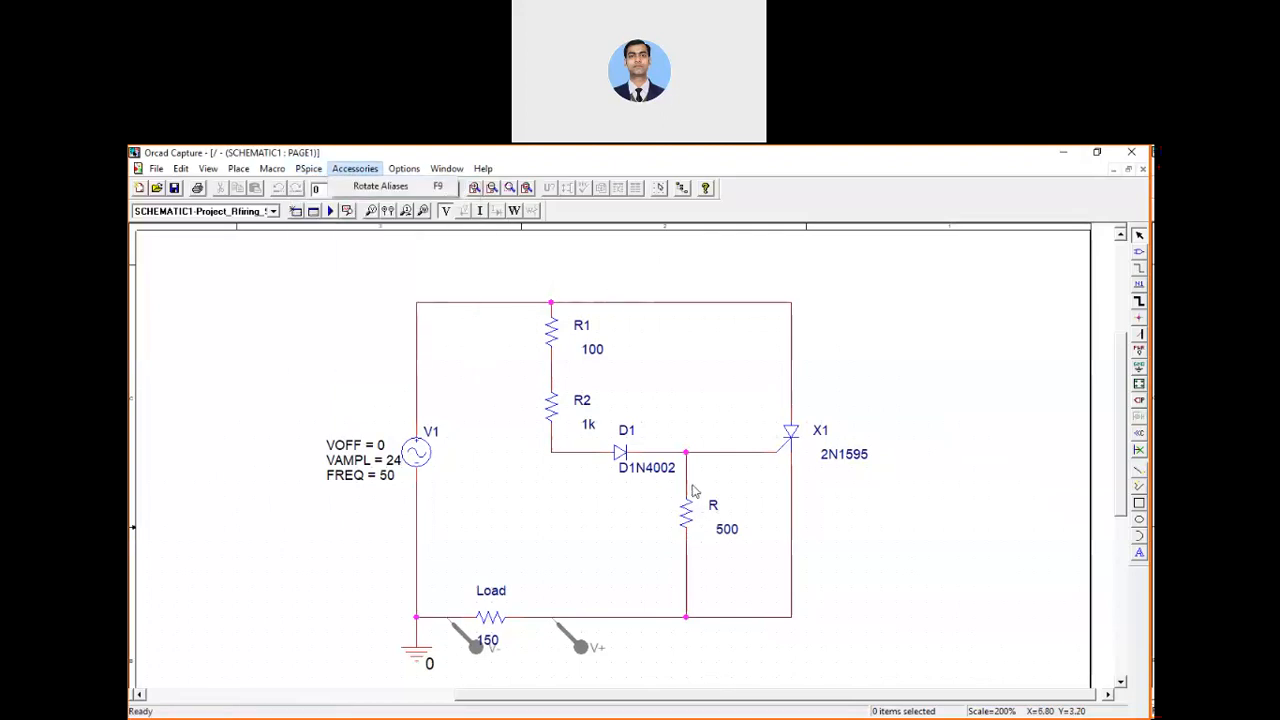
{"action": "key", "text": "alt+Tab"}
{"action": "key", "text": "Tab"}
{"action": "key", "text": "Tab"}
{"action": "key", "text": "Tab"}
{"action": "key", "text": "Tab"}
{"action": "key", "text": "Tab"}
{"action": "key", "text": "Tab"}
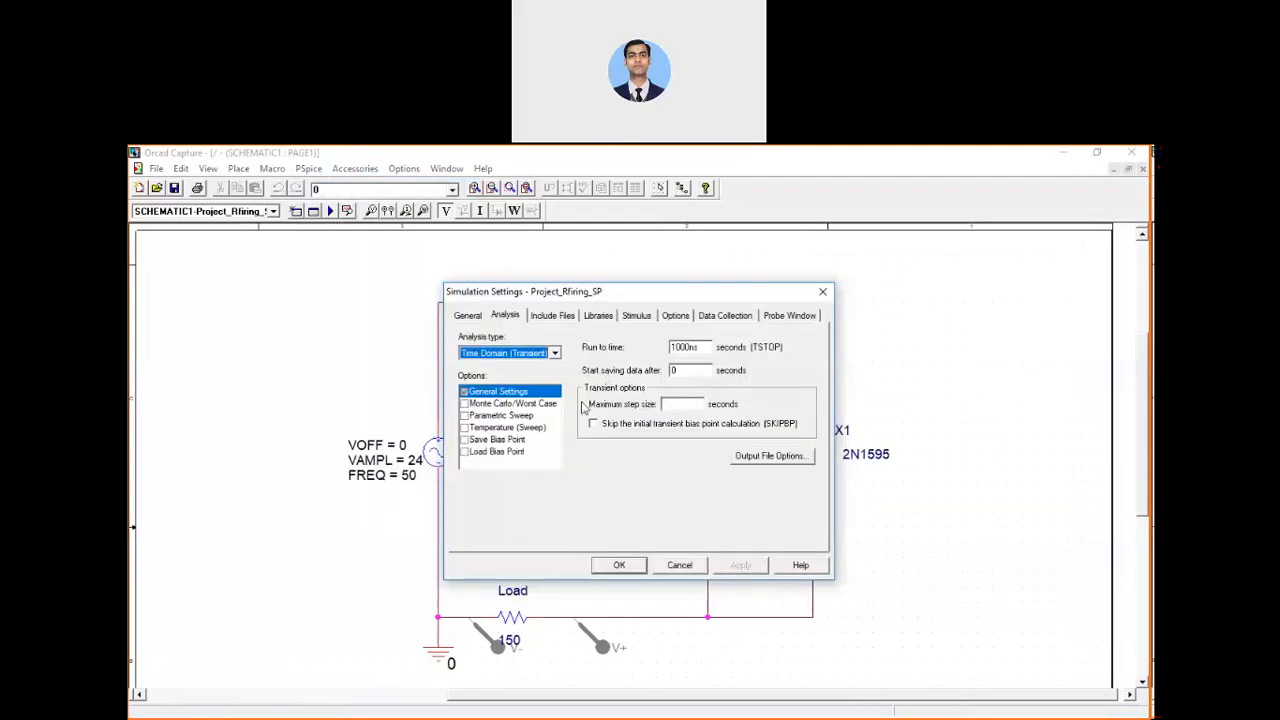
{"action": "left_click", "coordinate": [696, 347]}
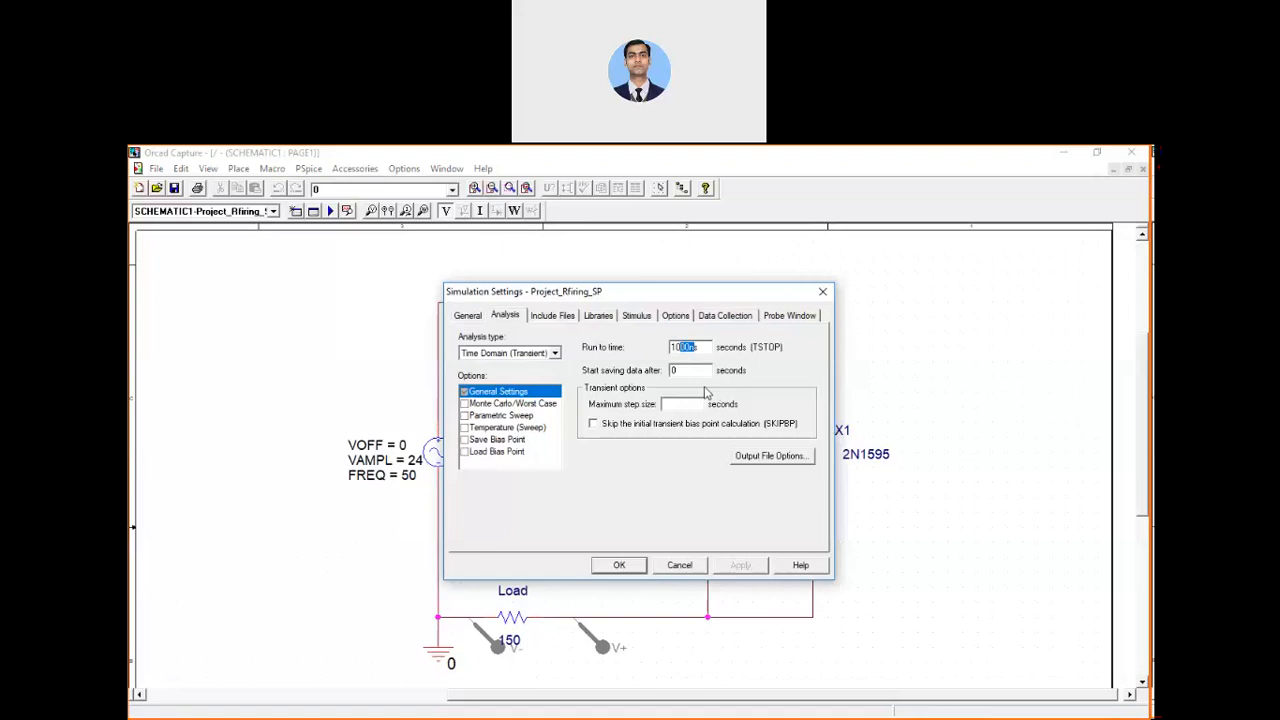
{"action": "type", "text": "s"}
{"action": "type", "text": "1"}
{"action": "left_click", "coordinate": [742, 568]}
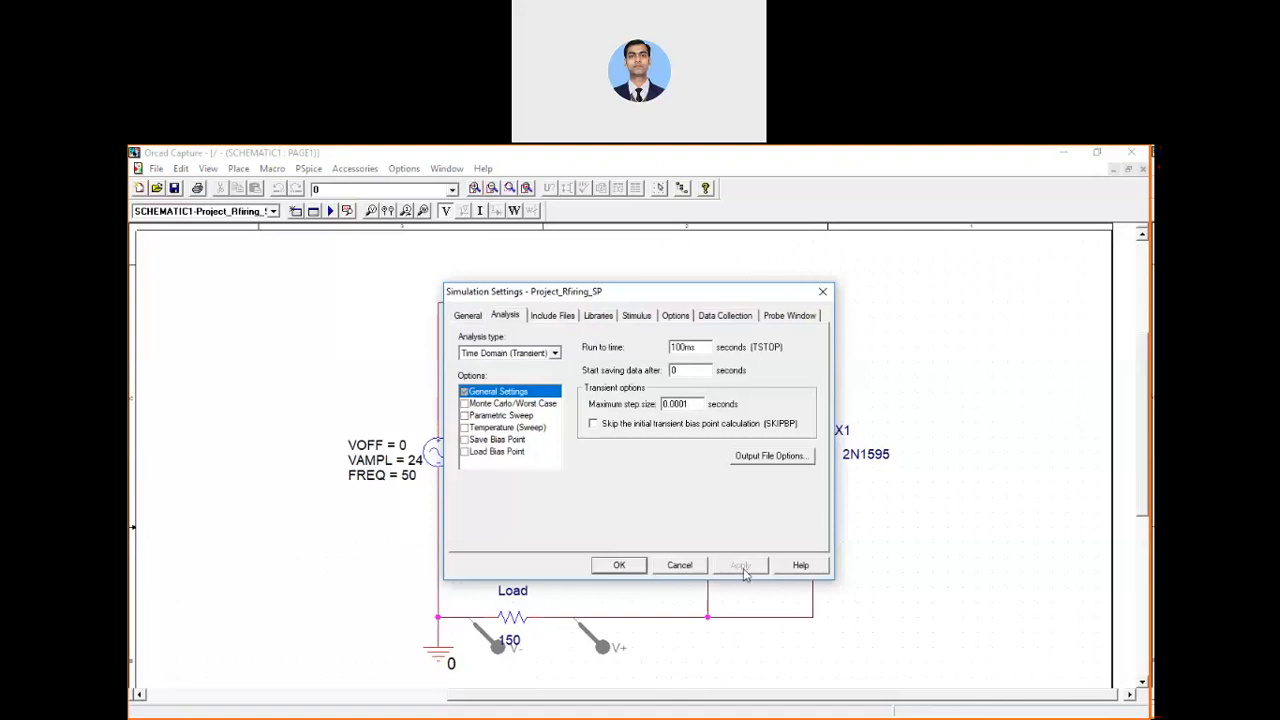
{"action": "left_click", "coordinate": [617, 566]}
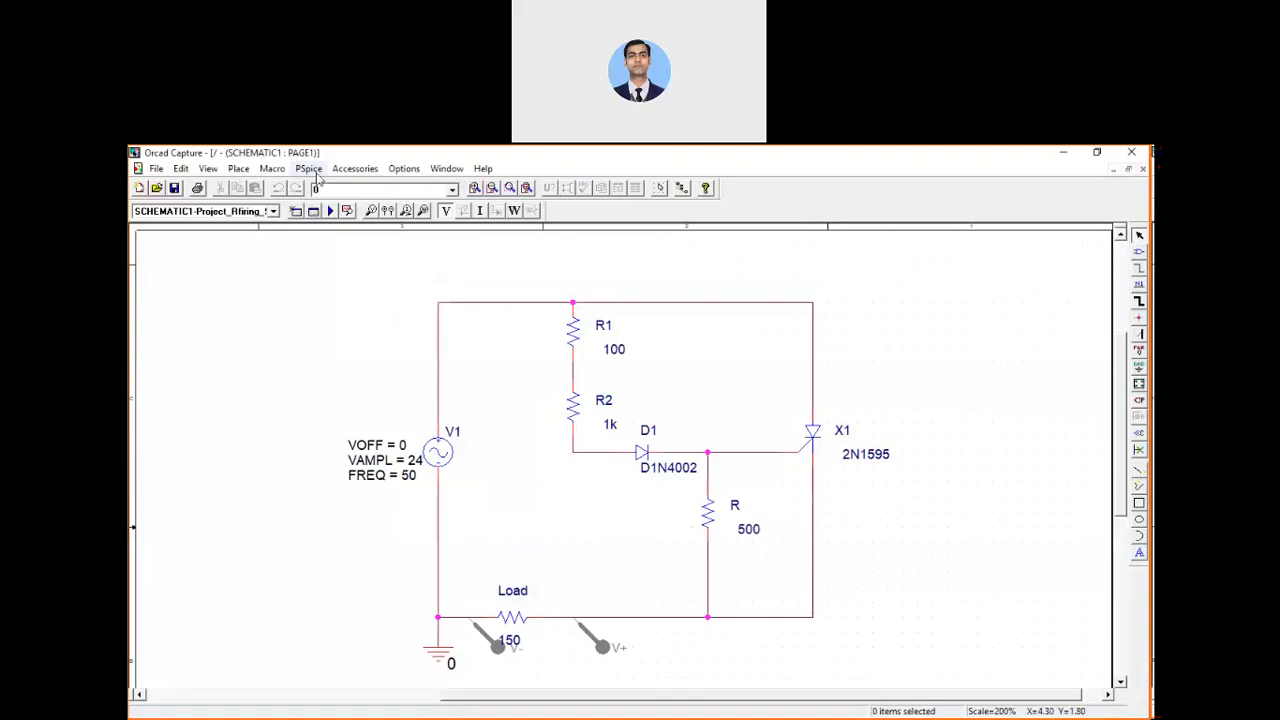
- Run the PSpice simulation and switch to PSpice A/D to show the load voltage waveform
{"action": "left_click", "coordinate": [312, 170]}
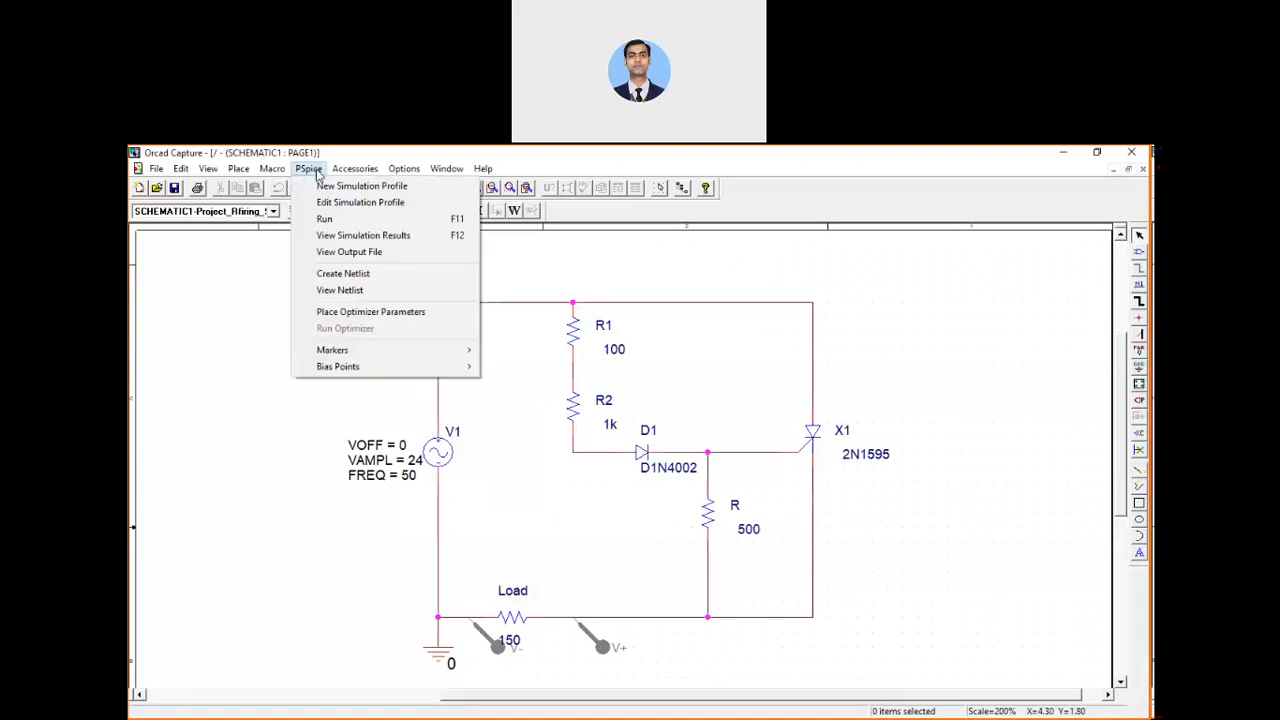
{"action": "left_click", "coordinate": [325, 219]}
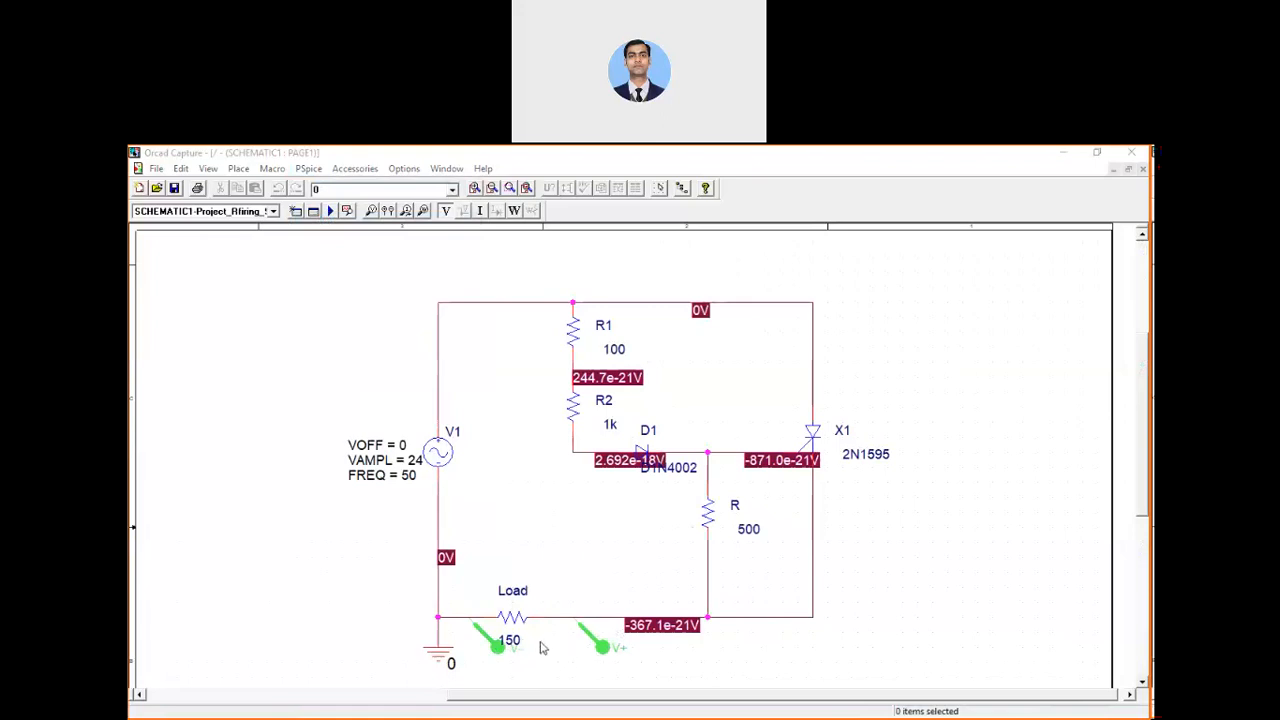
{"action": "key", "text": "alt+Tab"}
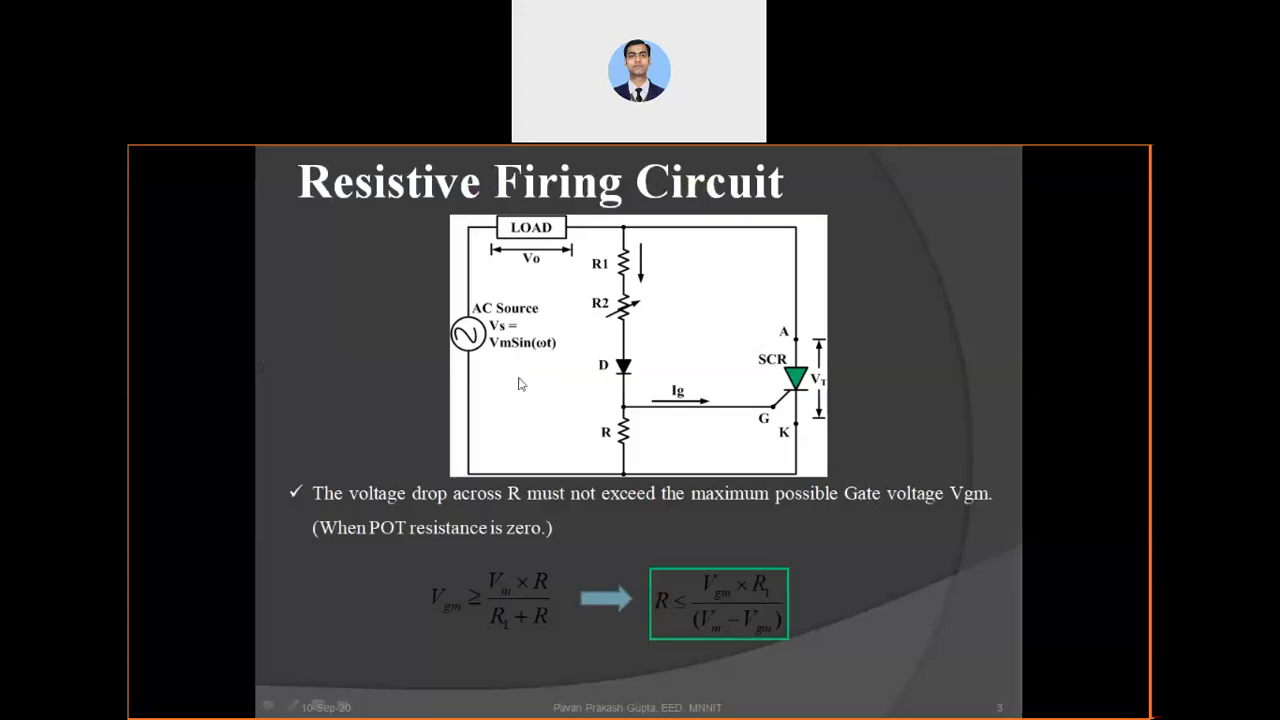
{"action": "key", "text": "alt+Tab"}
{"action": "key", "text": "alt+Tab"}
{"action": "key", "text": "alt+Tab"}
{"action": "key", "text": "alt+Tab"}
{"action": "key", "text": "alt+Tab"}
{"action": "key", "text": "alt+Tab"}
{"action": "key", "text": "alt+Tab"}
{"action": "key", "text": "alt+Tab"}
{"action": "key", "text": "alt+Tab"}
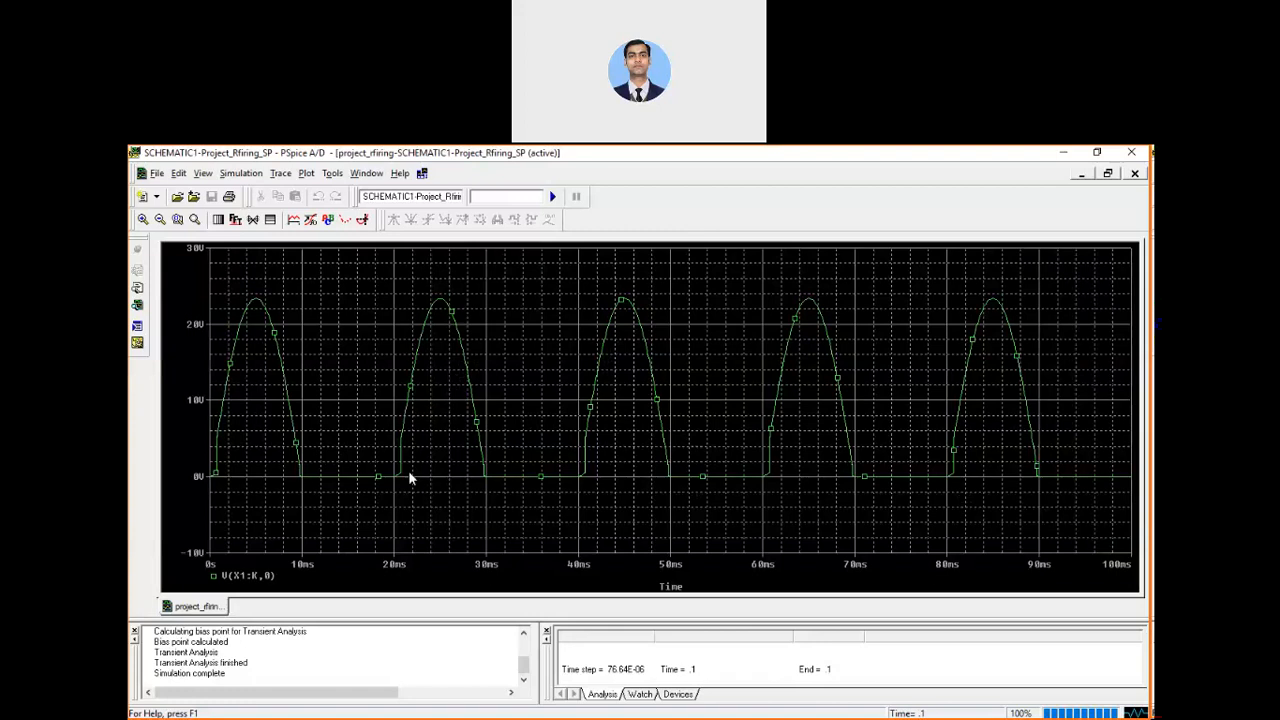
- Give the load voltage trace V(X1:K,0) a thicker line width in its trace properties
{"action": "left_click", "coordinate": [450, 311]}
{"action": "right_click", "coordinate": [450, 311]}
{"action": "left_click", "coordinate": [489, 335]}
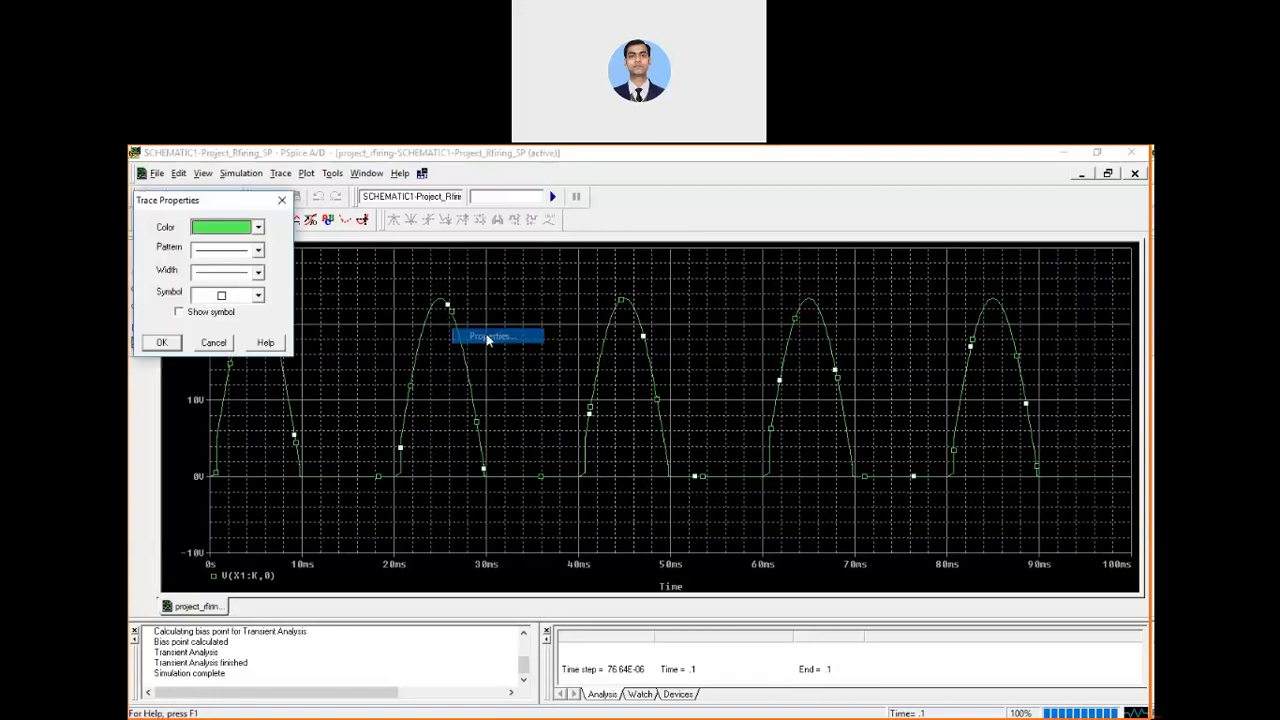
{"action": "left_click", "coordinate": [259, 271]}
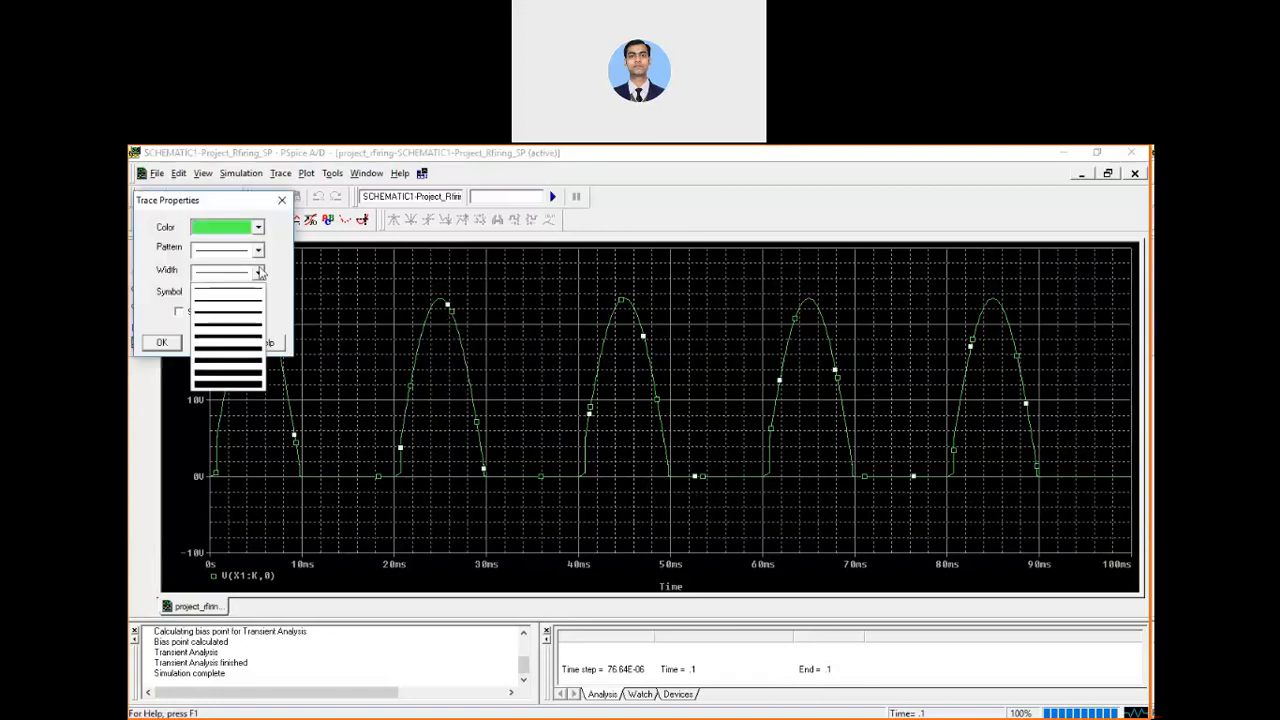
{"action": "left_click", "coordinate": [247, 329]}
{"action": "left_click", "coordinate": [170, 343]}
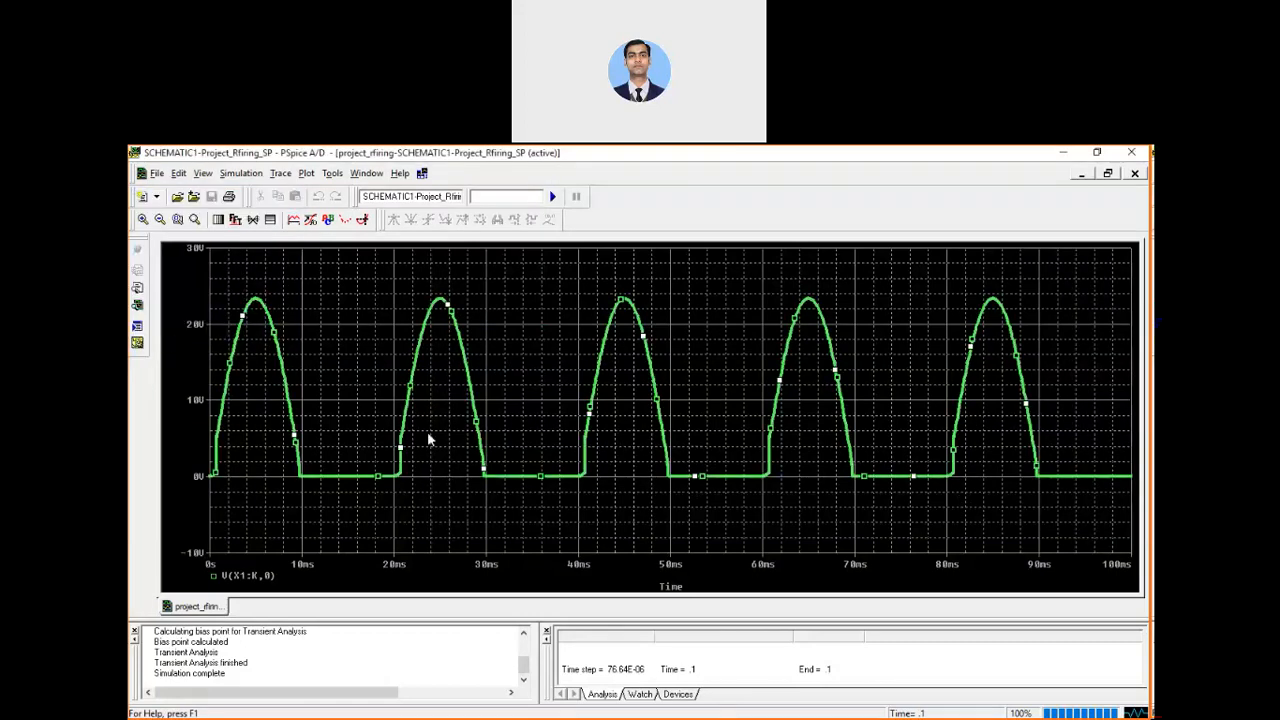
{"action": "right_click", "coordinate": [410, 376]}
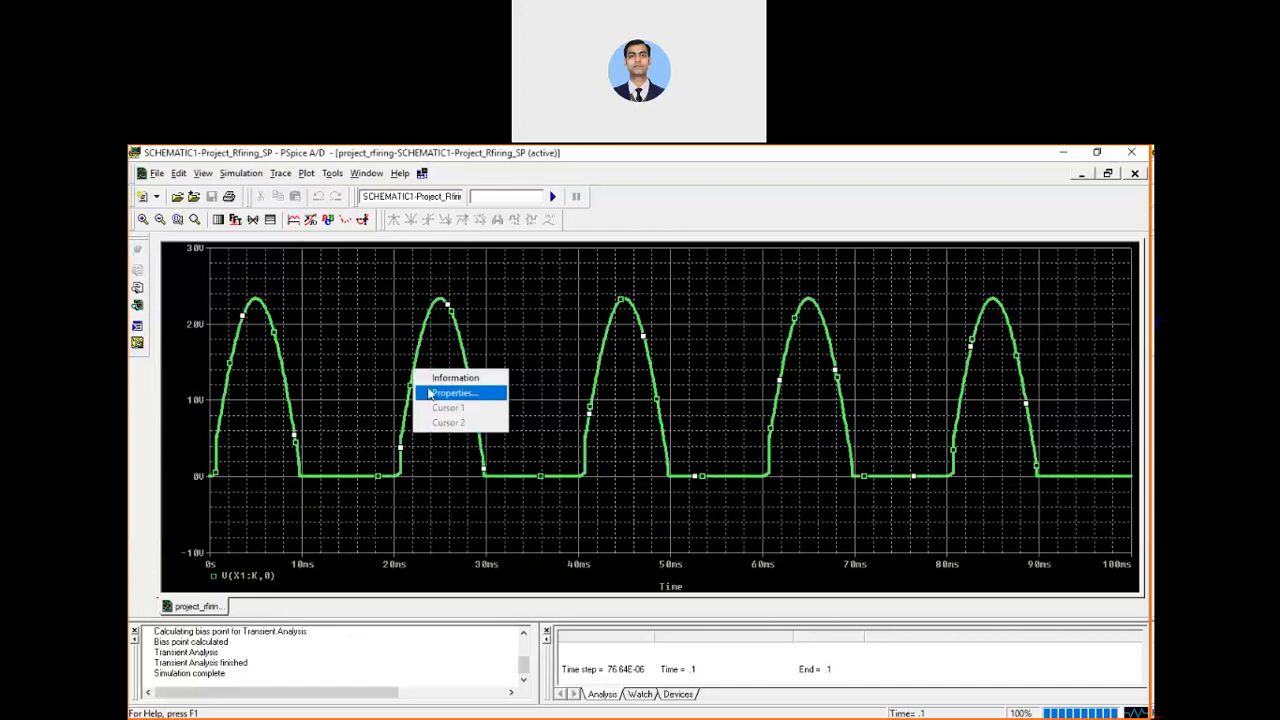
{"action": "left_click", "coordinate": [422, 394]}
{"action": "left_click", "coordinate": [257, 272]}
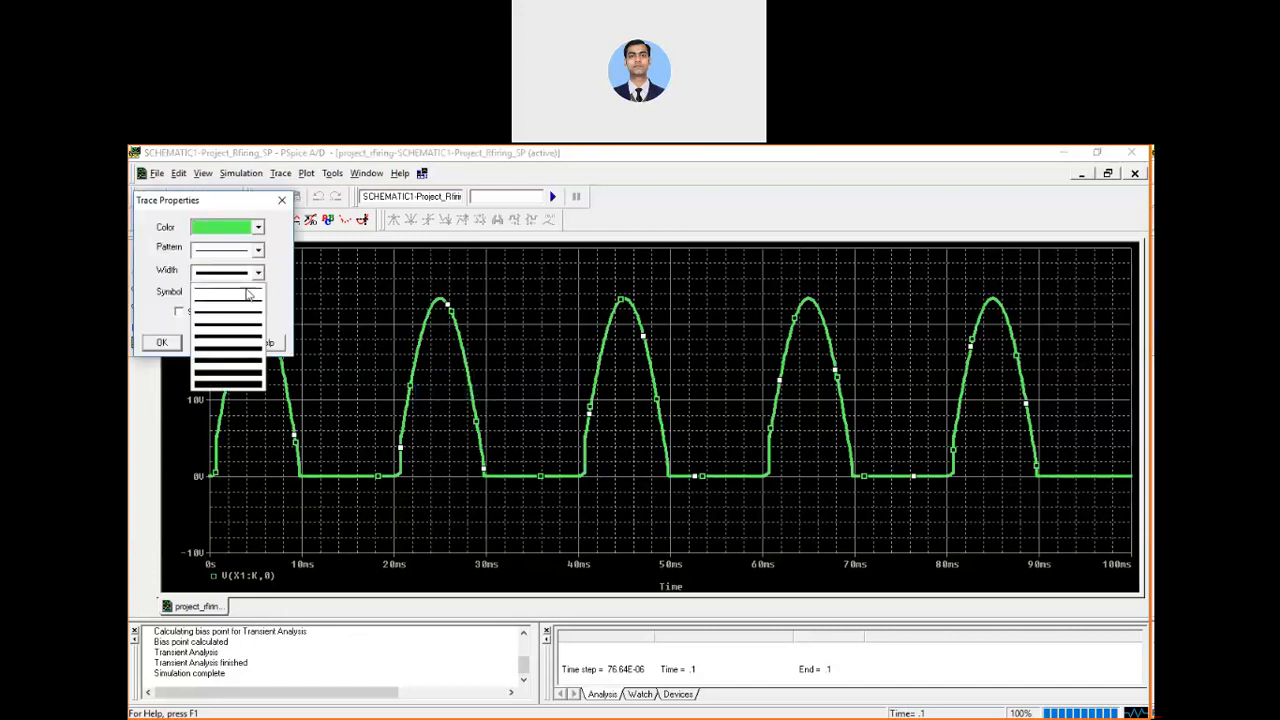
{"action": "left_click", "coordinate": [240, 322]}
{"action": "left_click", "coordinate": [163, 343]}
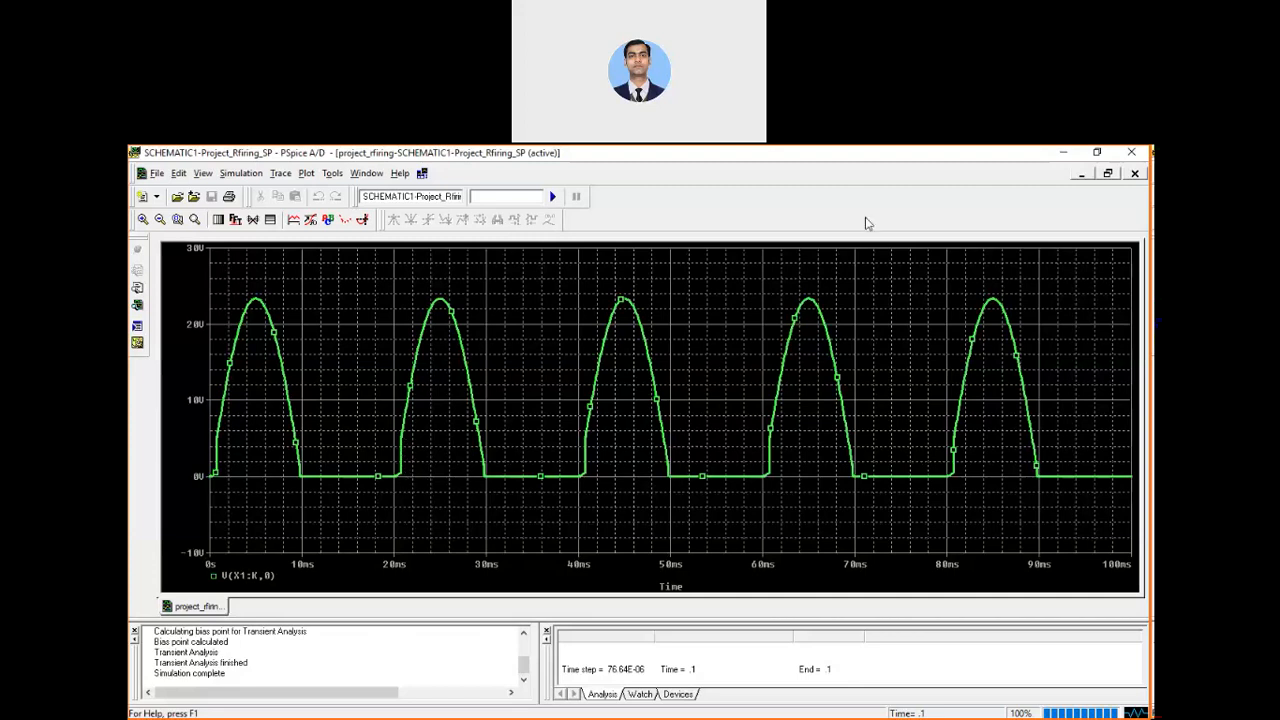
- Switch back to the schematic in Orcad Capture, set resistor R2 to 2k and rerun the simulation
{"action": "left_click", "coordinate": [1063, 153]}
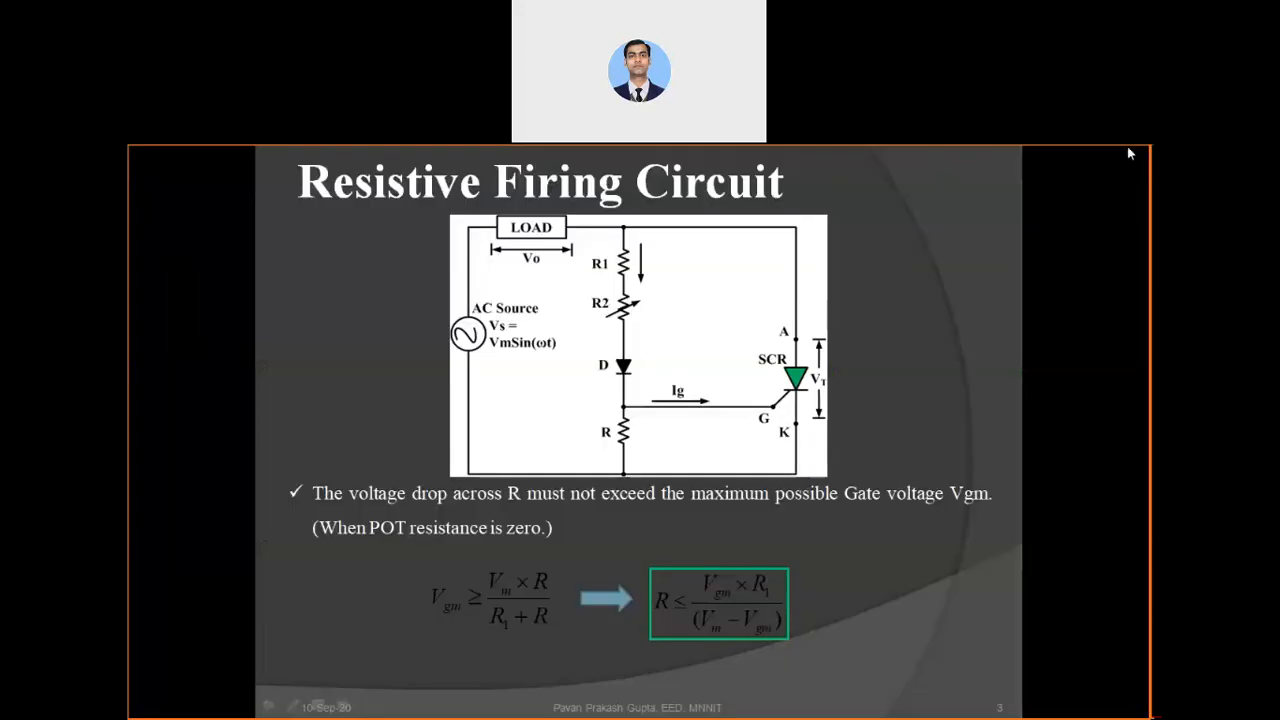
{"action": "key", "text": "alt+Tab"}
{"action": "key", "text": "alt+Tab"}
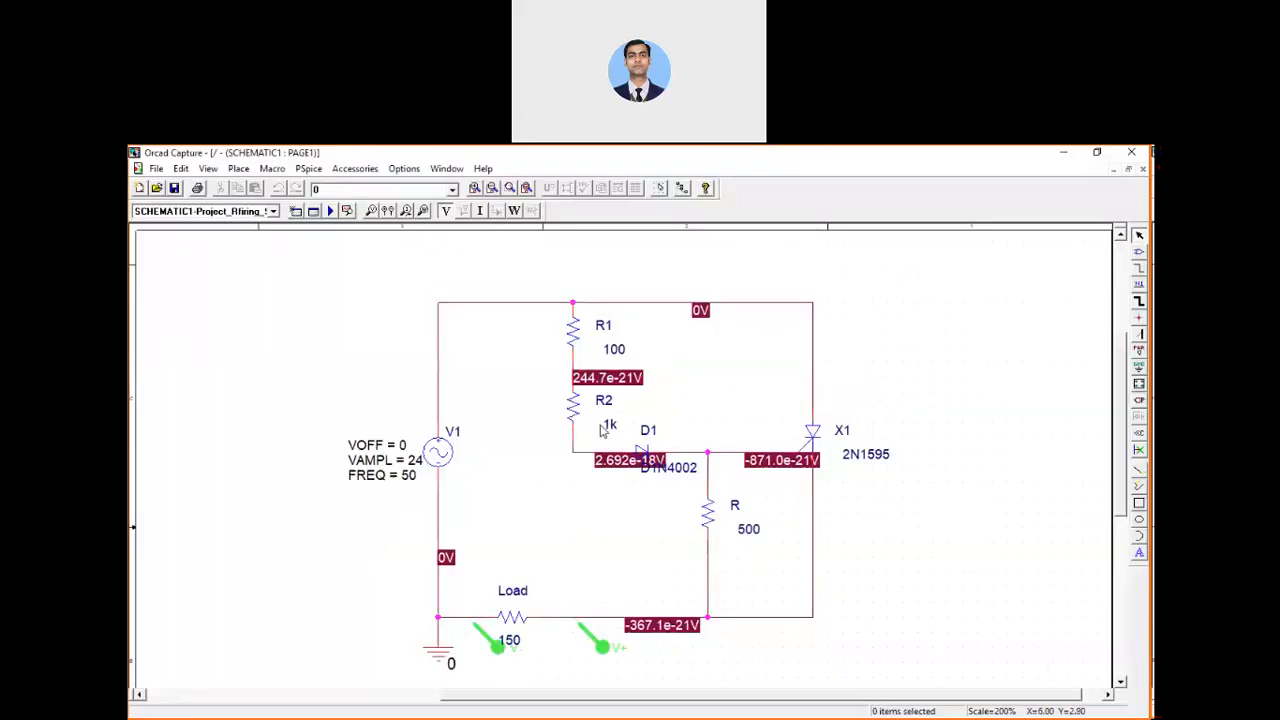
{"action": "double_click", "coordinate": [608, 425]}
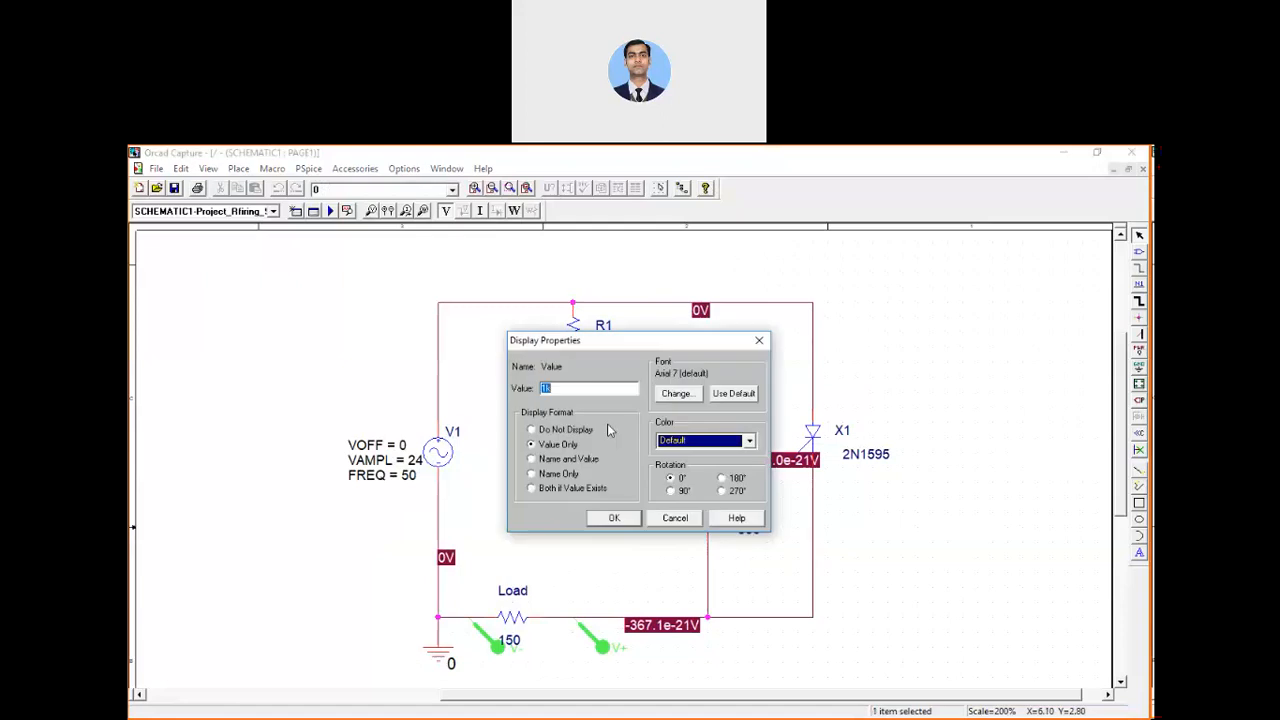
{"action": "left_click", "coordinate": [564, 390]}
{"action": "type", "text": "2"}
{"action": "left_click", "coordinate": [605, 519]}
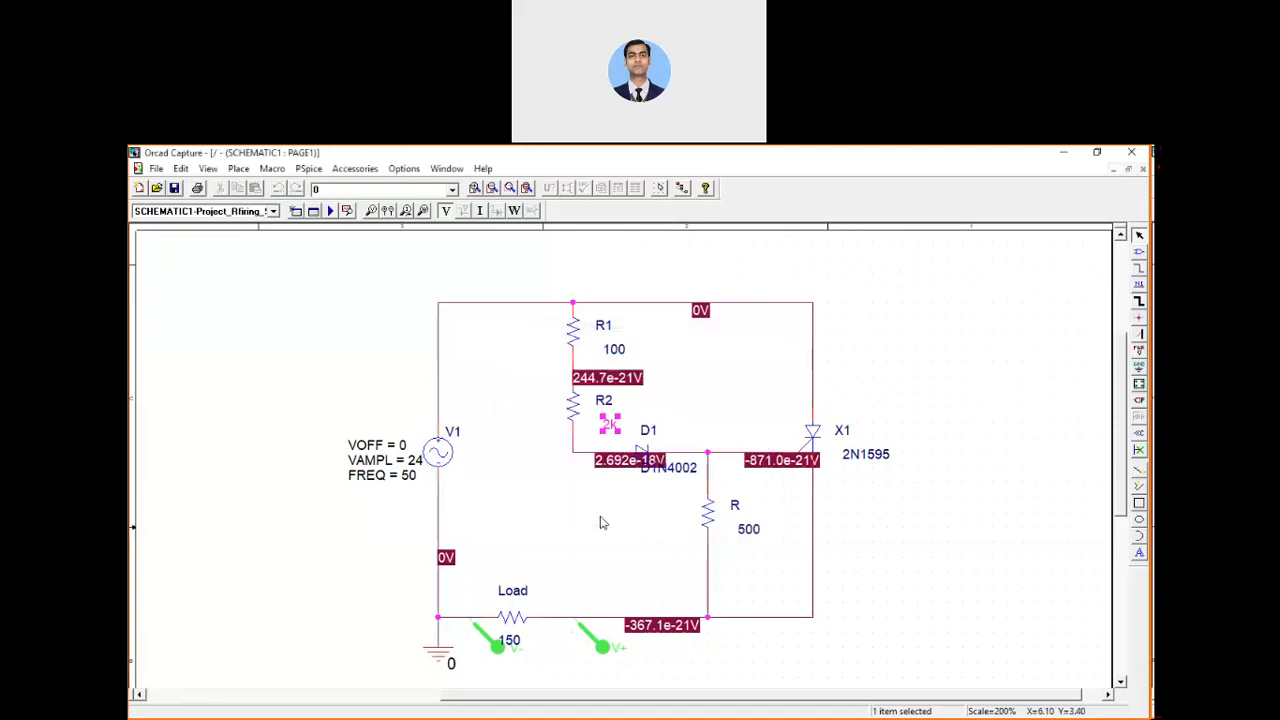
{"action": "left_click", "coordinate": [309, 170]}
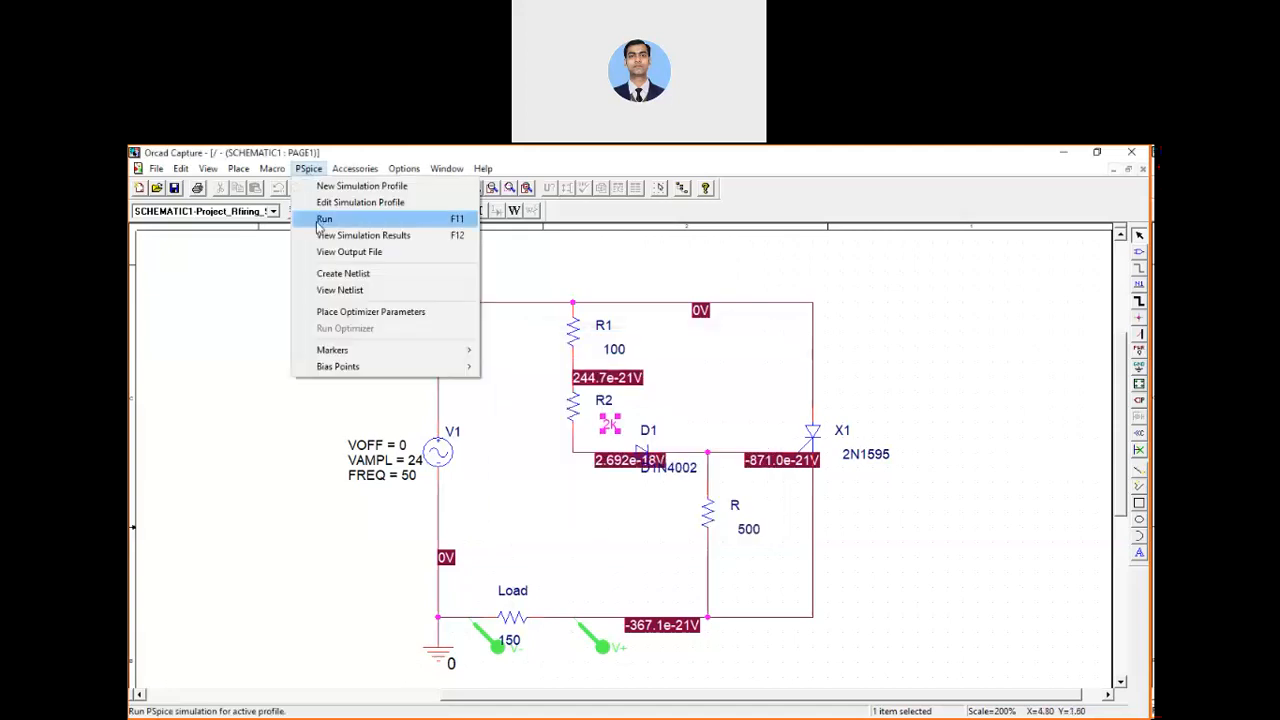
{"action": "left_click", "coordinate": [316, 218]}
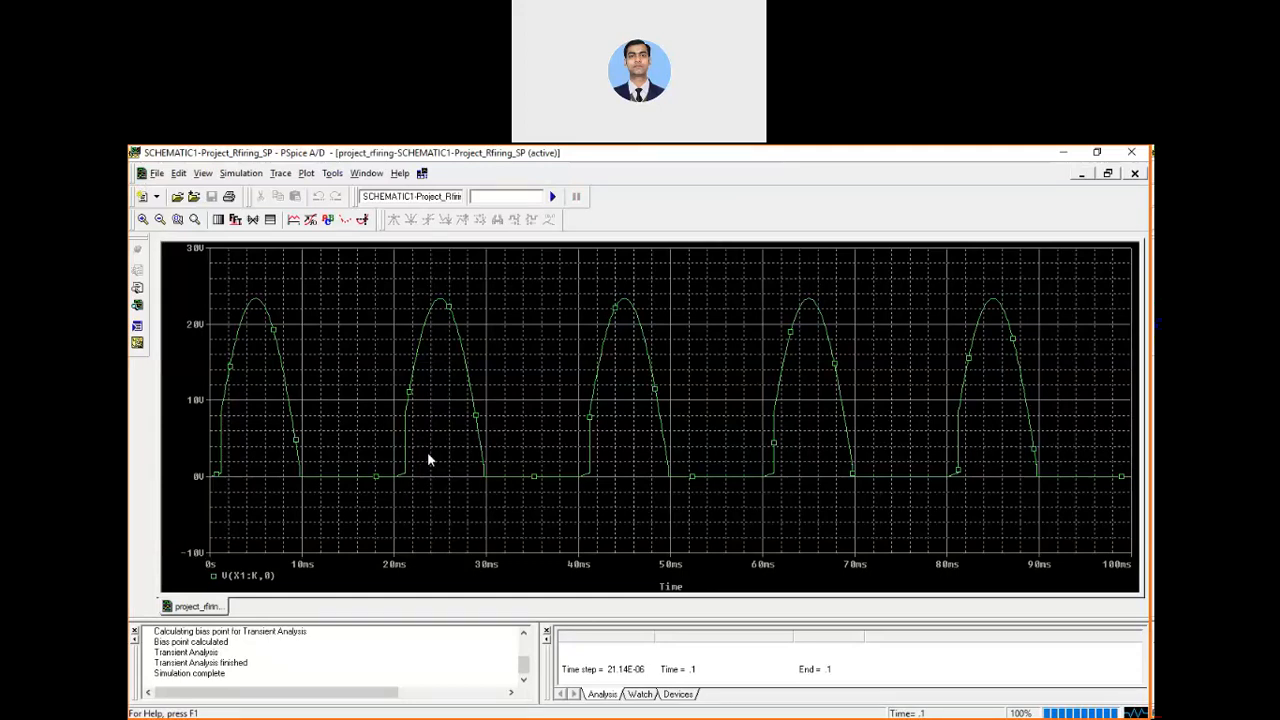
- Return to the Orcad Capture schematic, set resistor R2 to 4k and rerun the simulation
{"action": "key", "text": "alt+Tab"}
{"action": "double_click", "coordinate": [609, 425]}
{"action": "type", "text": "3"}
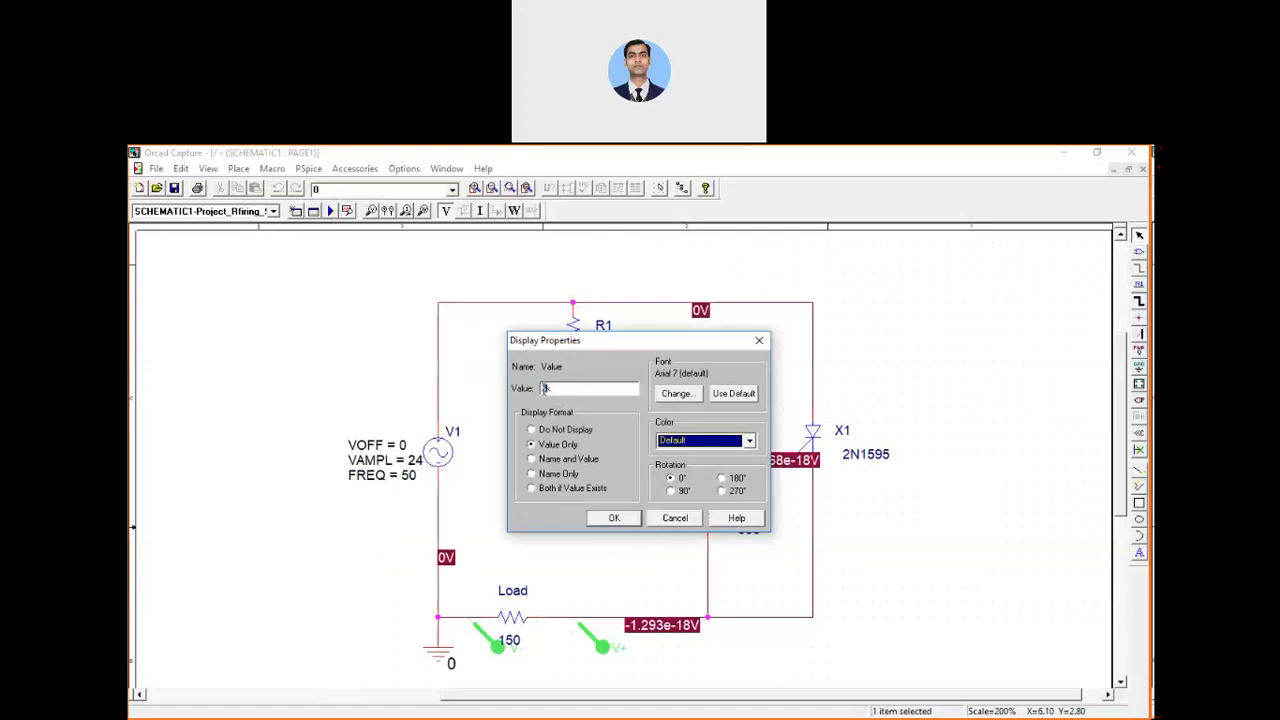
{"action": "left_click", "coordinate": [592, 521]}
{"action": "left_click", "coordinate": [308, 170]}
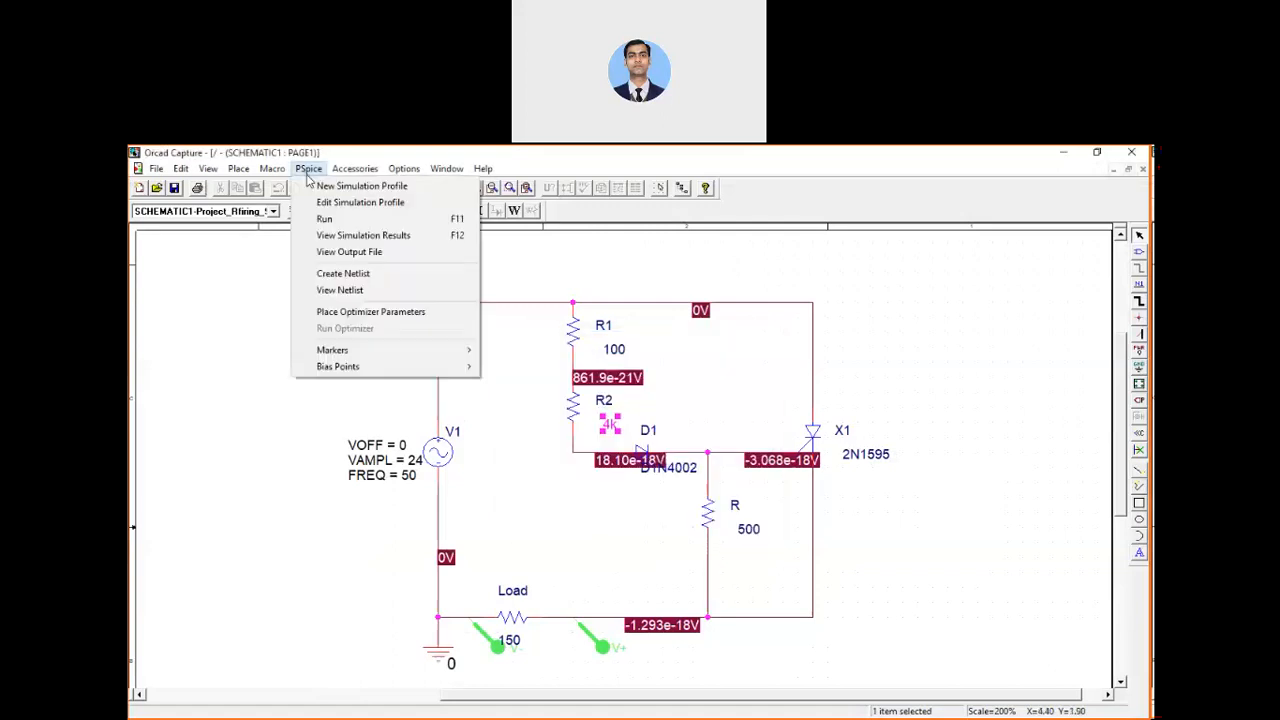
{"action": "left_click", "coordinate": [330, 218]}
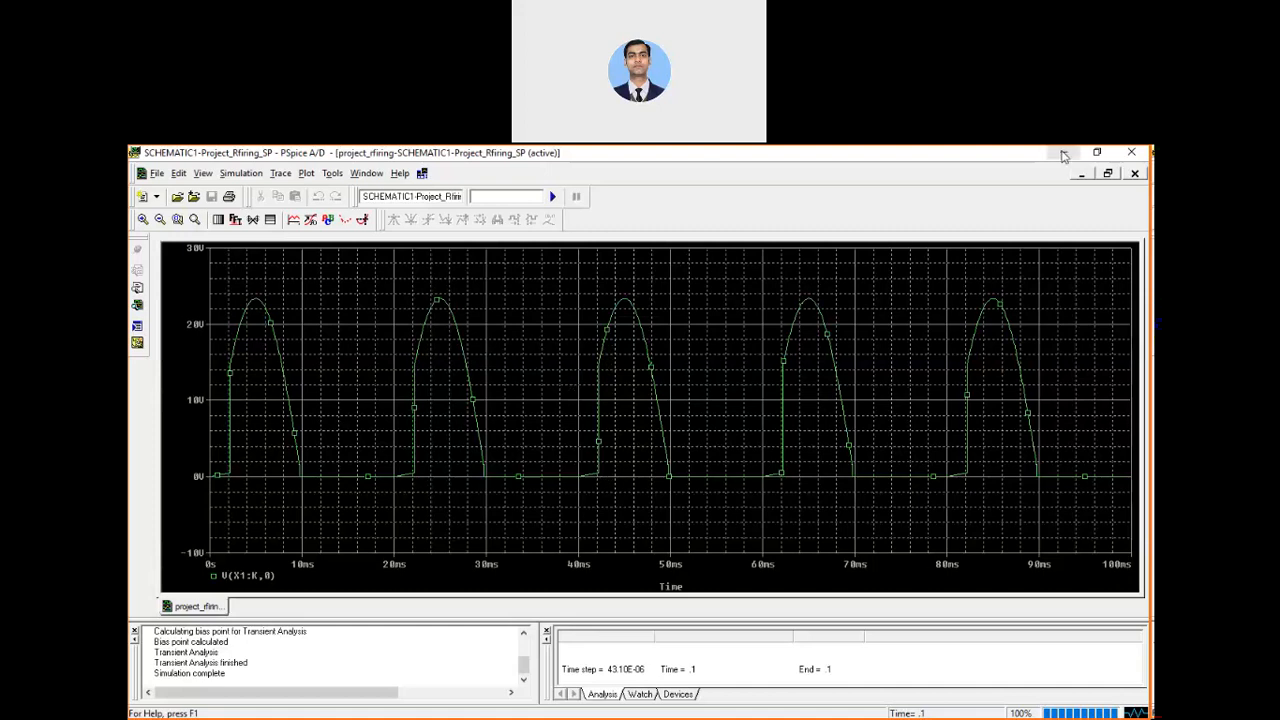
- Return to the Orcad Capture schematic, set resistor R2 to 6k and rerun the simulation
{"action": "key", "text": "alt+Tab"}
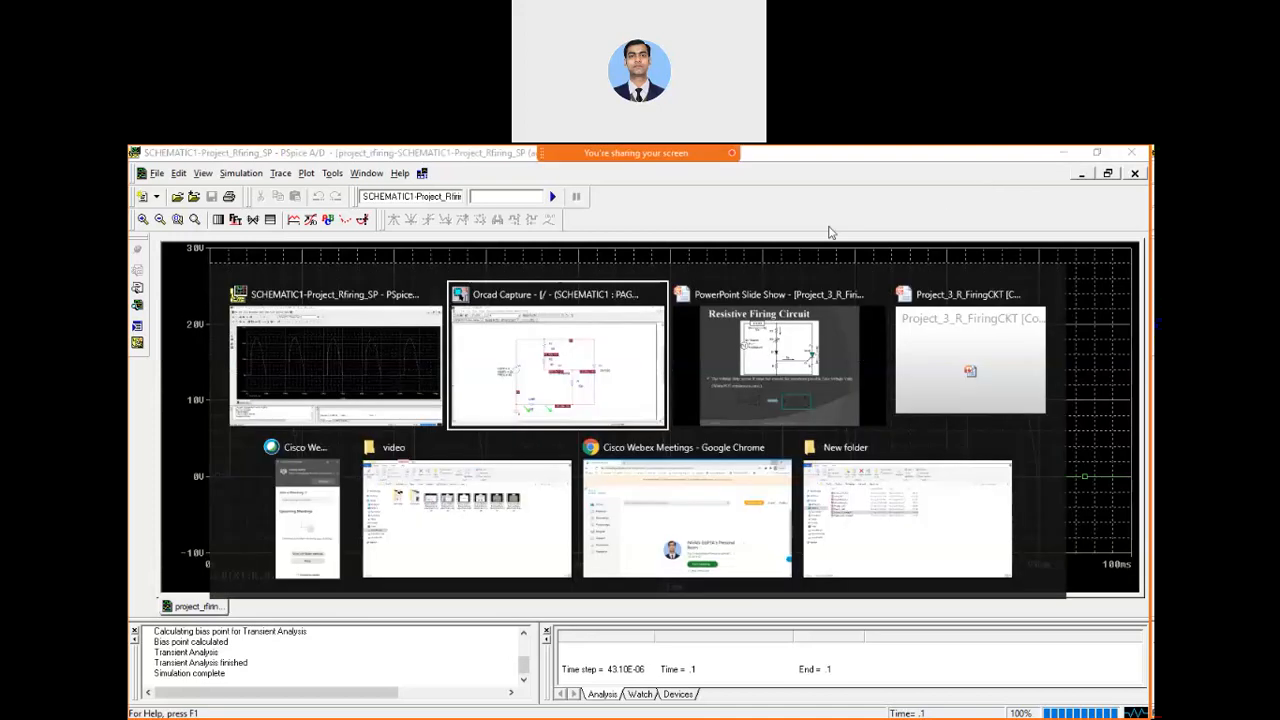
{"action": "left_click", "coordinate": [535, 380]}
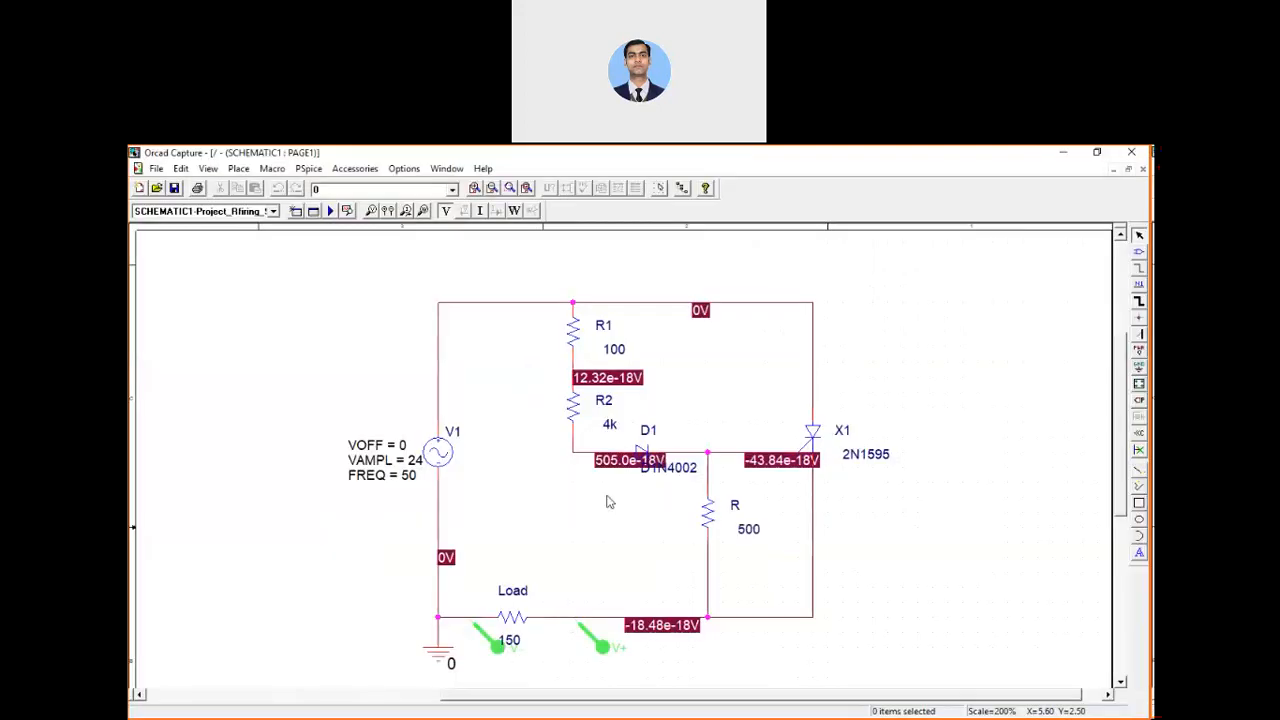
{"action": "double_click", "coordinate": [607, 426]}
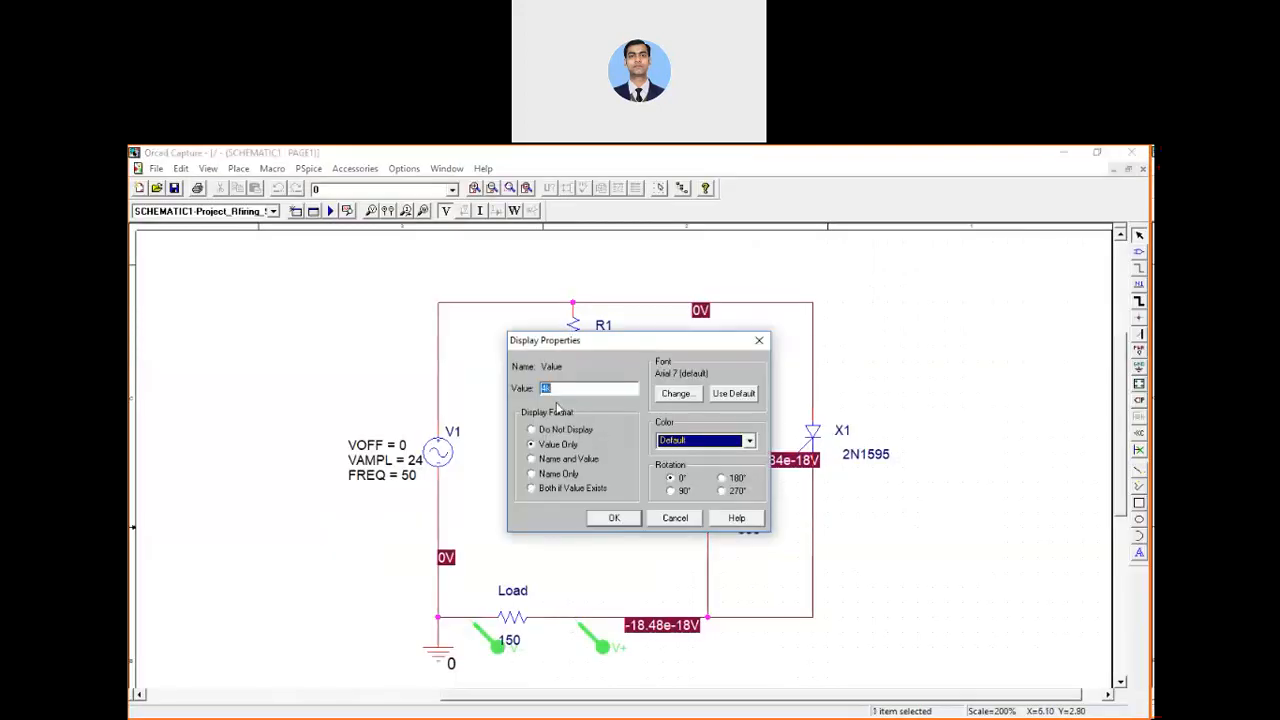
{"action": "key", "text": "BackSpace"}
{"action": "type", "text": "5k"}
{"action": "left_click", "coordinate": [614, 518]}
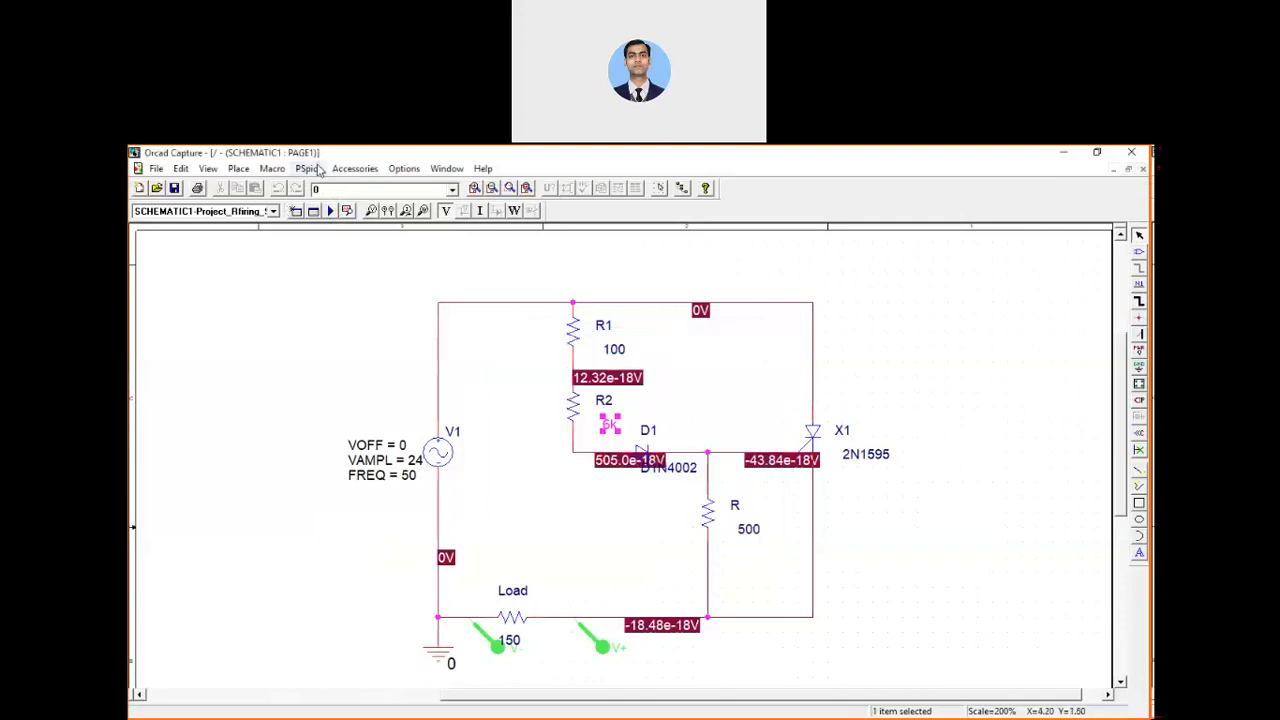
{"action": "left_click", "coordinate": [308, 168]}
{"action": "left_click", "coordinate": [331, 220]}
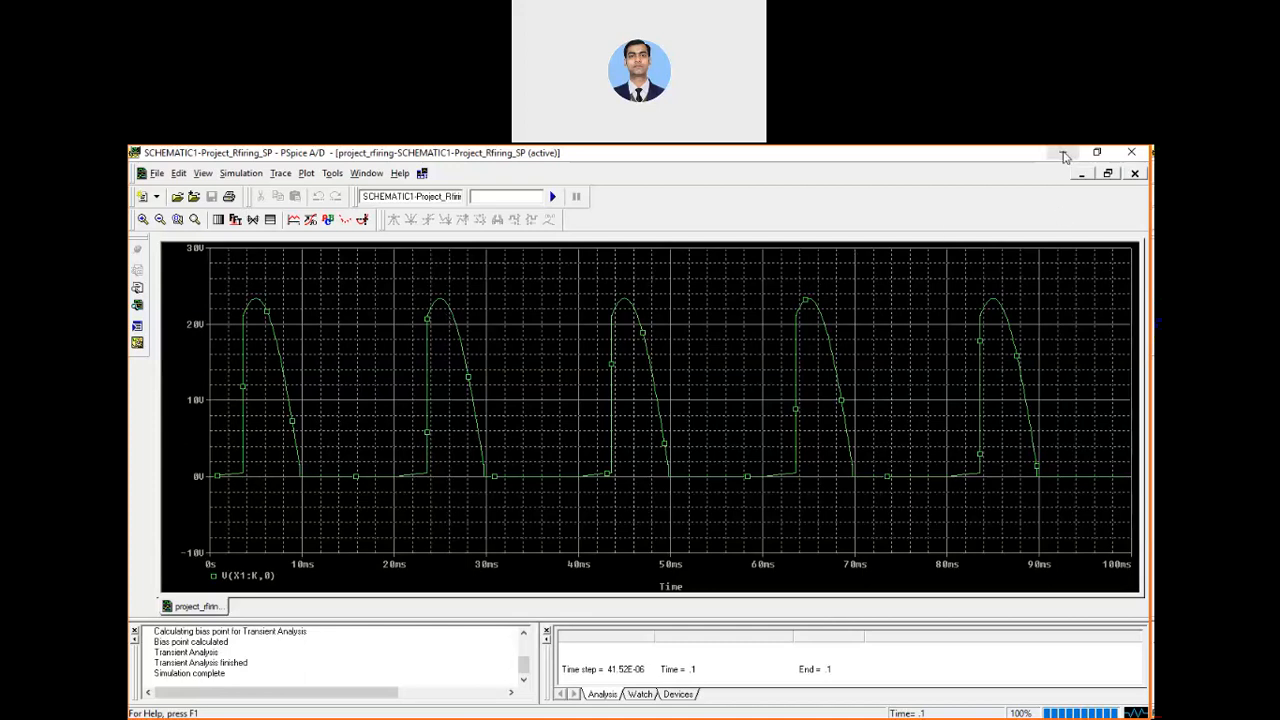
- Return to the Orcad Capture schematic and set resistor R2 to 6.7k
{"action": "key", "text": "alt+Tab"}
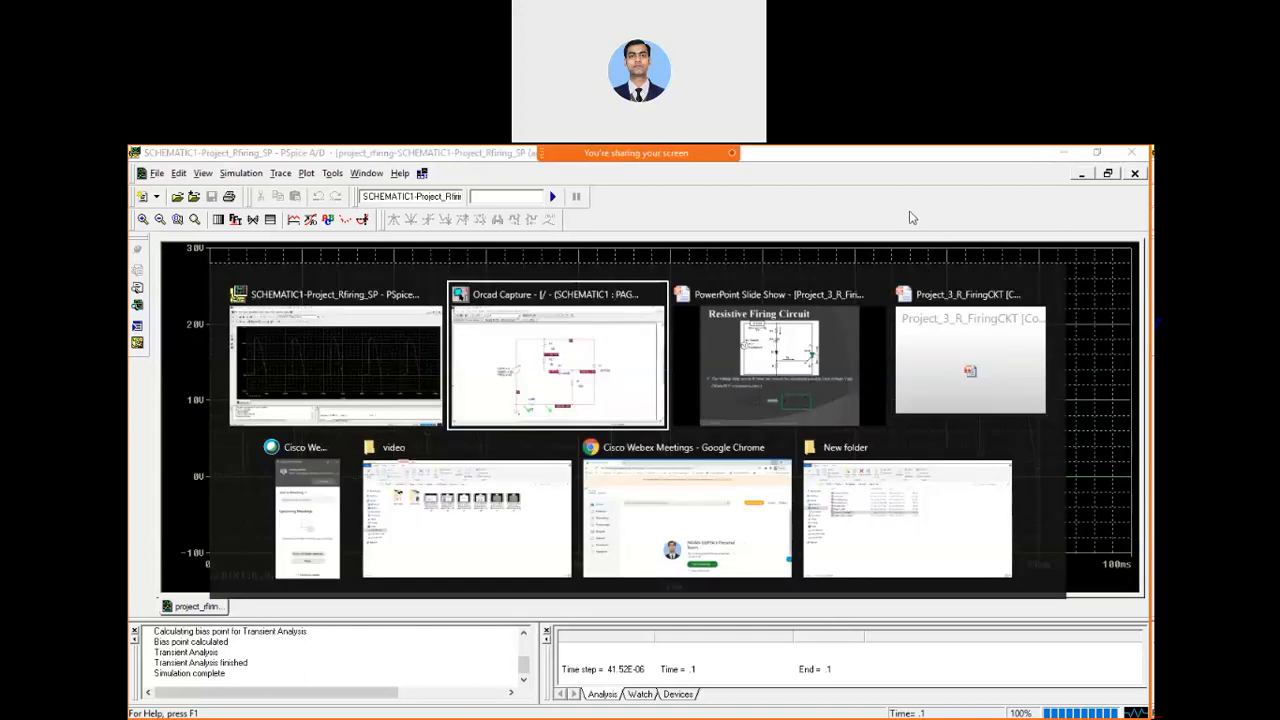
{"action": "left_click", "coordinate": [568, 374]}
{"action": "double_click", "coordinate": [605, 432]}
{"action": "type", "text": "6k"}
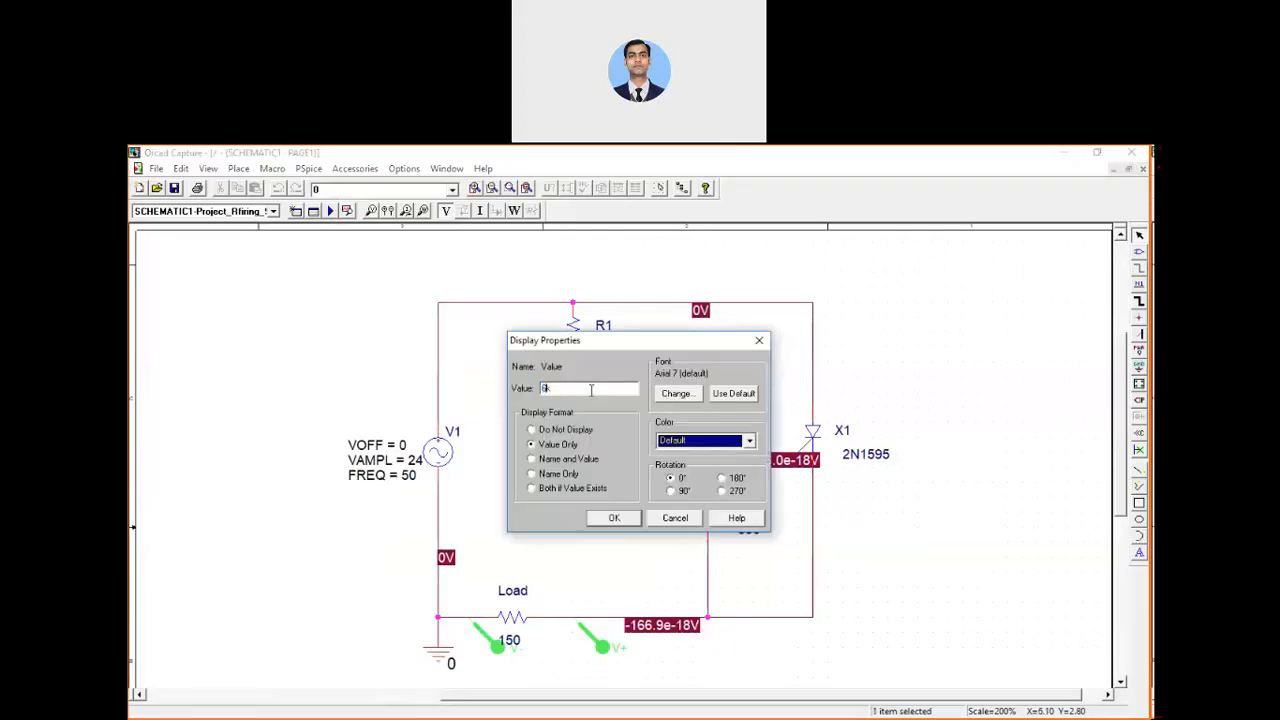
{"action": "type", "text": "7"}
{"action": "type", "text": "."}
{"action": "left_click", "coordinate": [614, 519]}
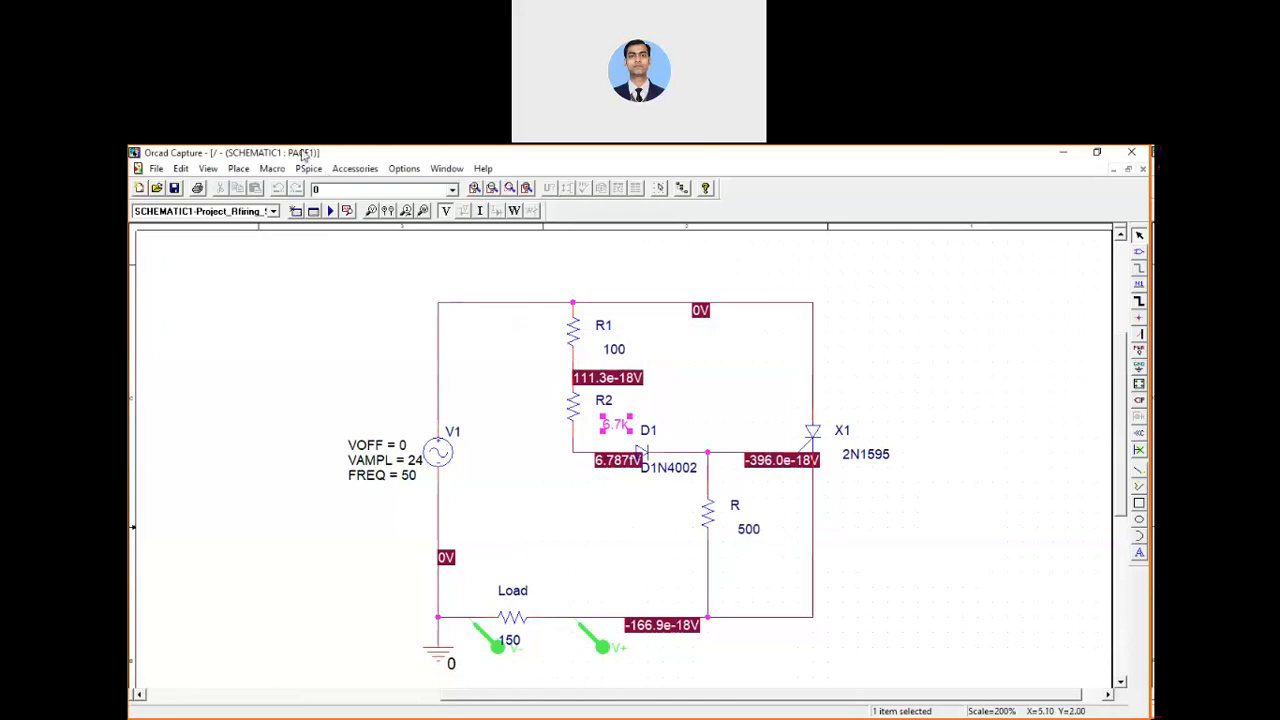
- Rerun the simulation and add the source voltage trace V(V1:+) to the load voltage plot
{"action": "left_click", "coordinate": [312, 169]}
{"action": "left_click", "coordinate": [320, 218]}
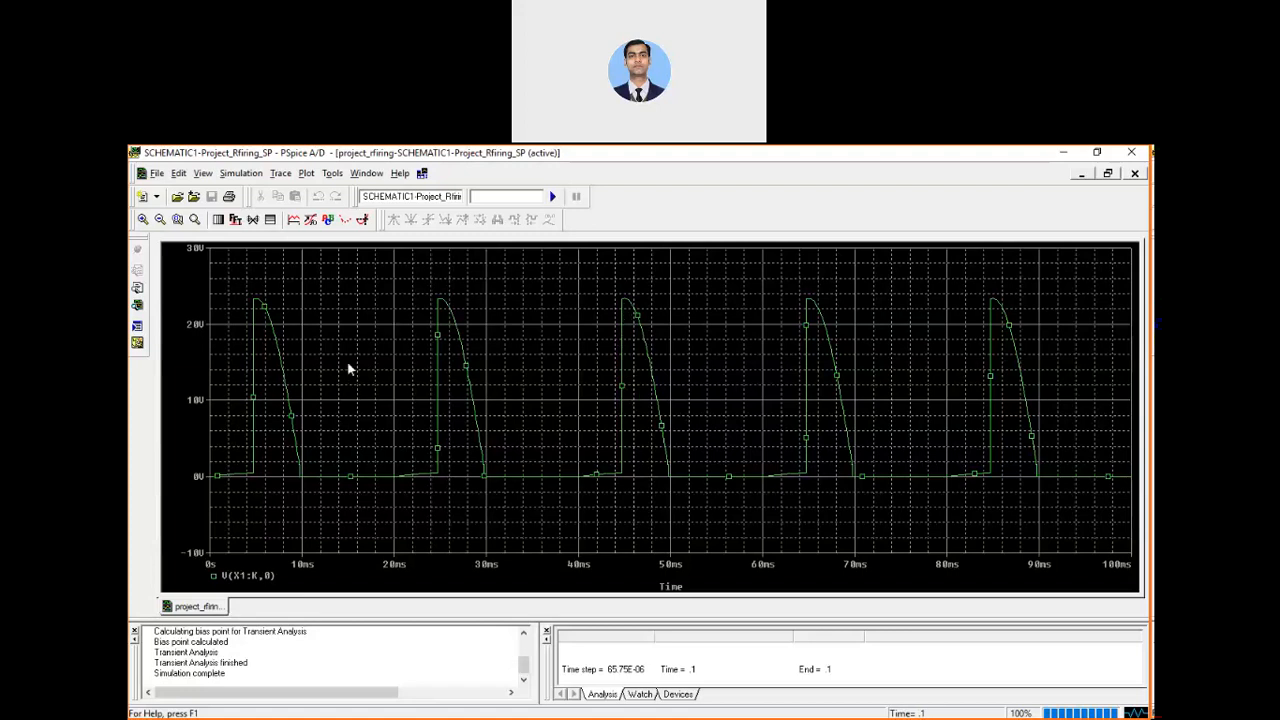
{"action": "left_click", "coordinate": [293, 220]}
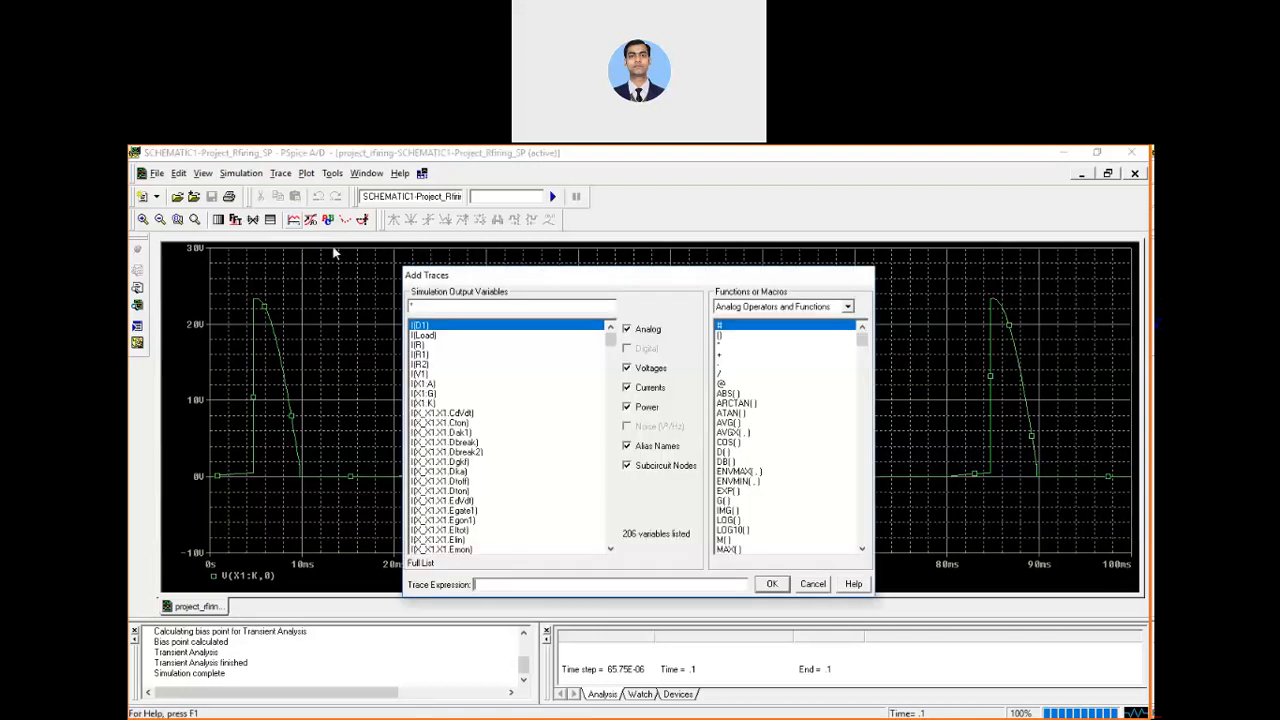
{"action": "left_click_drag", "start_coordinate": [610, 345], "coordinate": [612, 398]}
{"action": "left_click", "coordinate": [430, 384]}
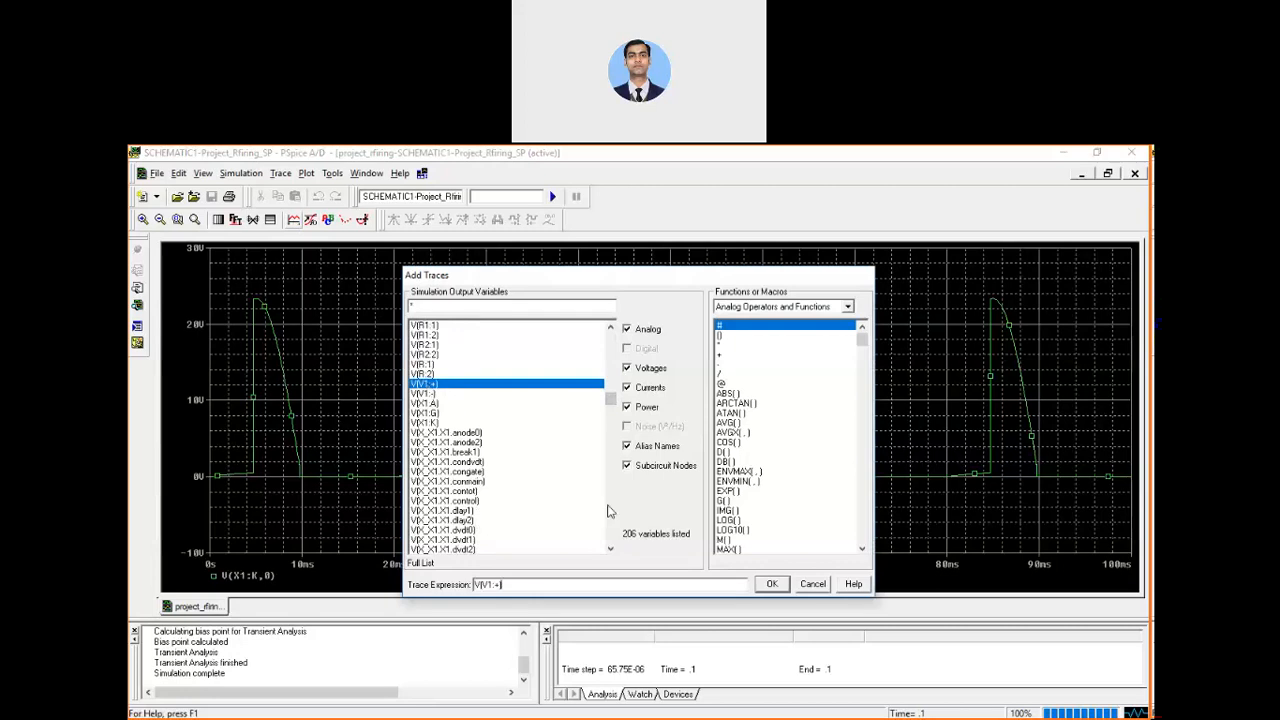
{"action": "left_click", "coordinate": [772, 584]}
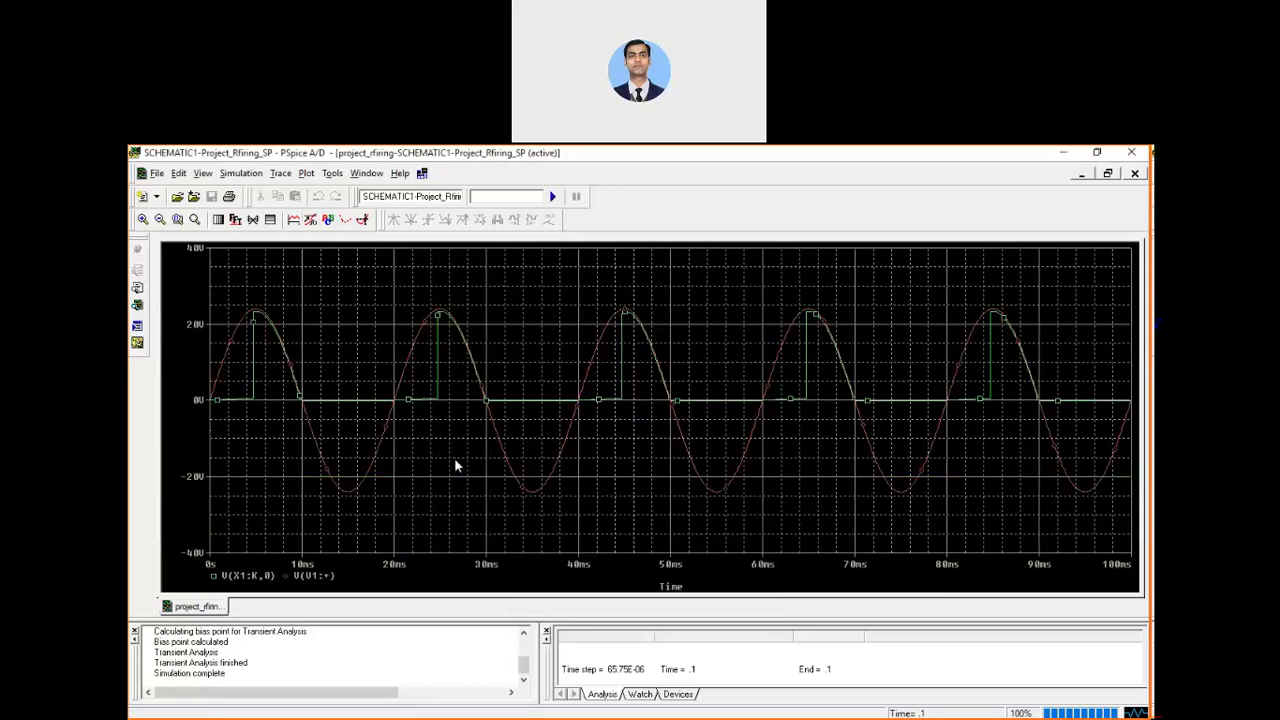
- Give the green load voltage trace V(X1:K,0) a thicker line width
{"action": "left_click", "coordinate": [328, 401]}
{"action": "right_click", "coordinate": [328, 400]}
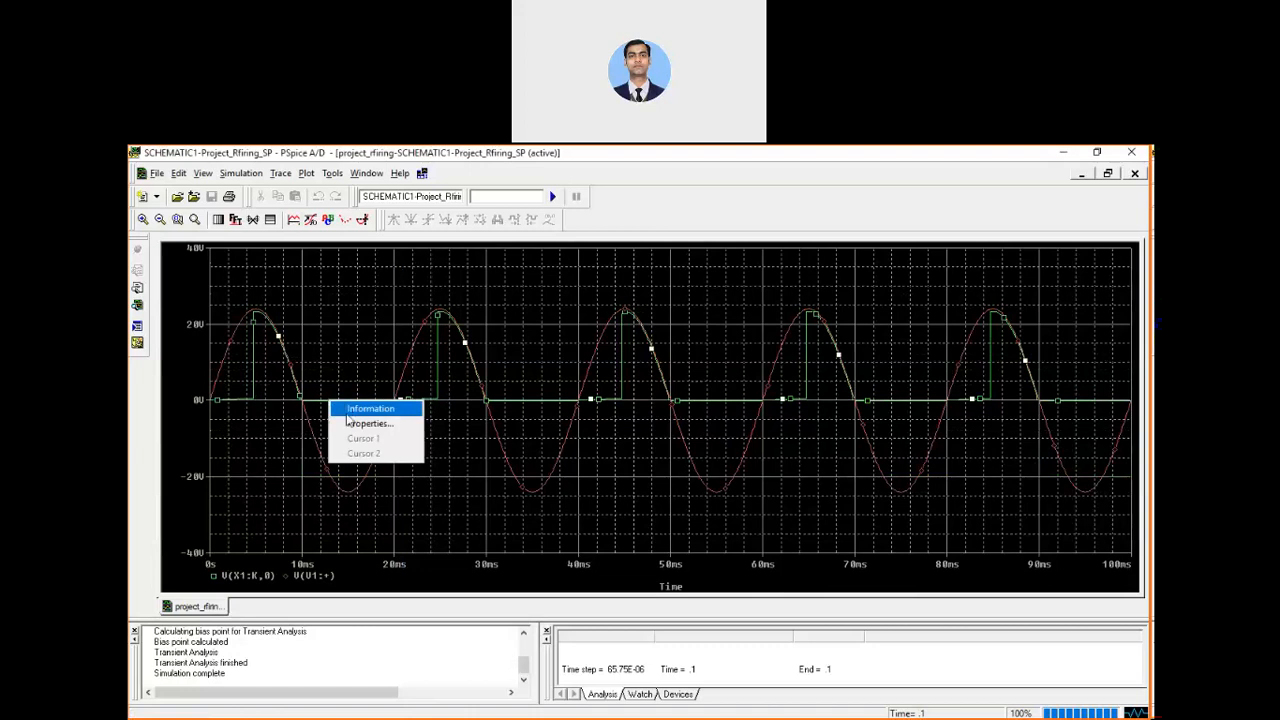
{"action": "left_click", "coordinate": [349, 425]}
{"action": "left_click", "coordinate": [258, 273]}
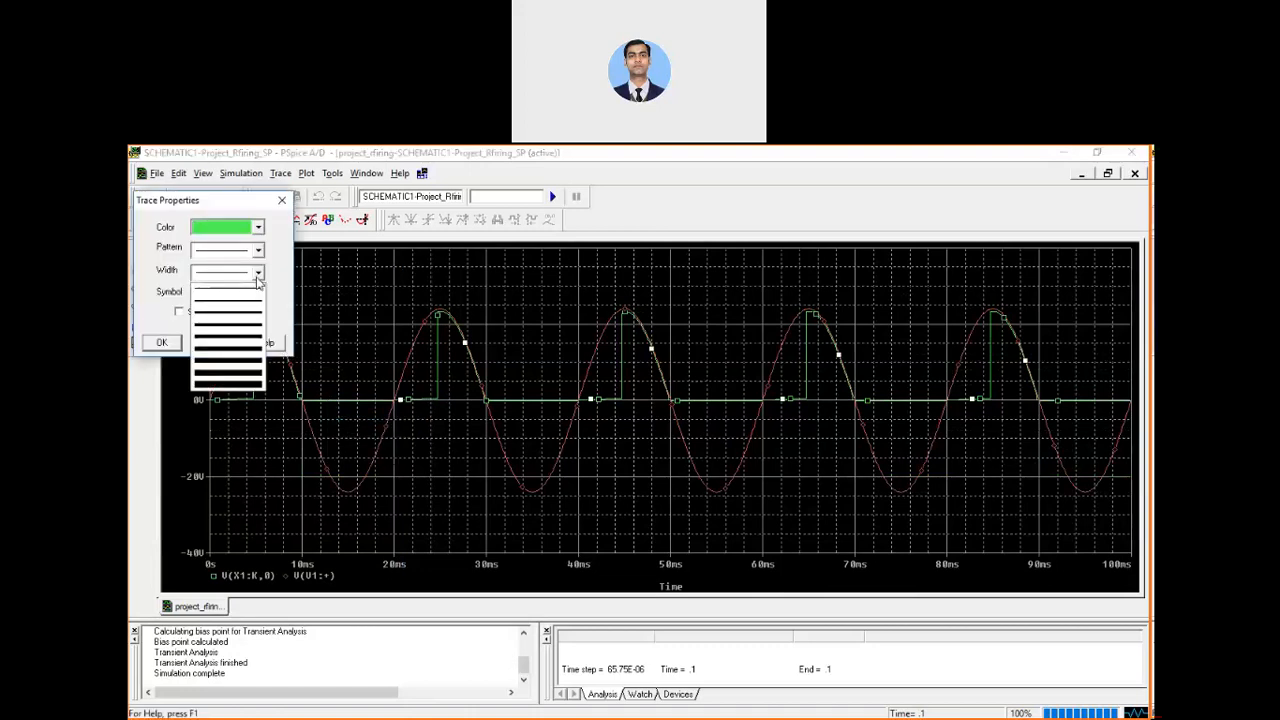
{"action": "left_click", "coordinate": [239, 318]}
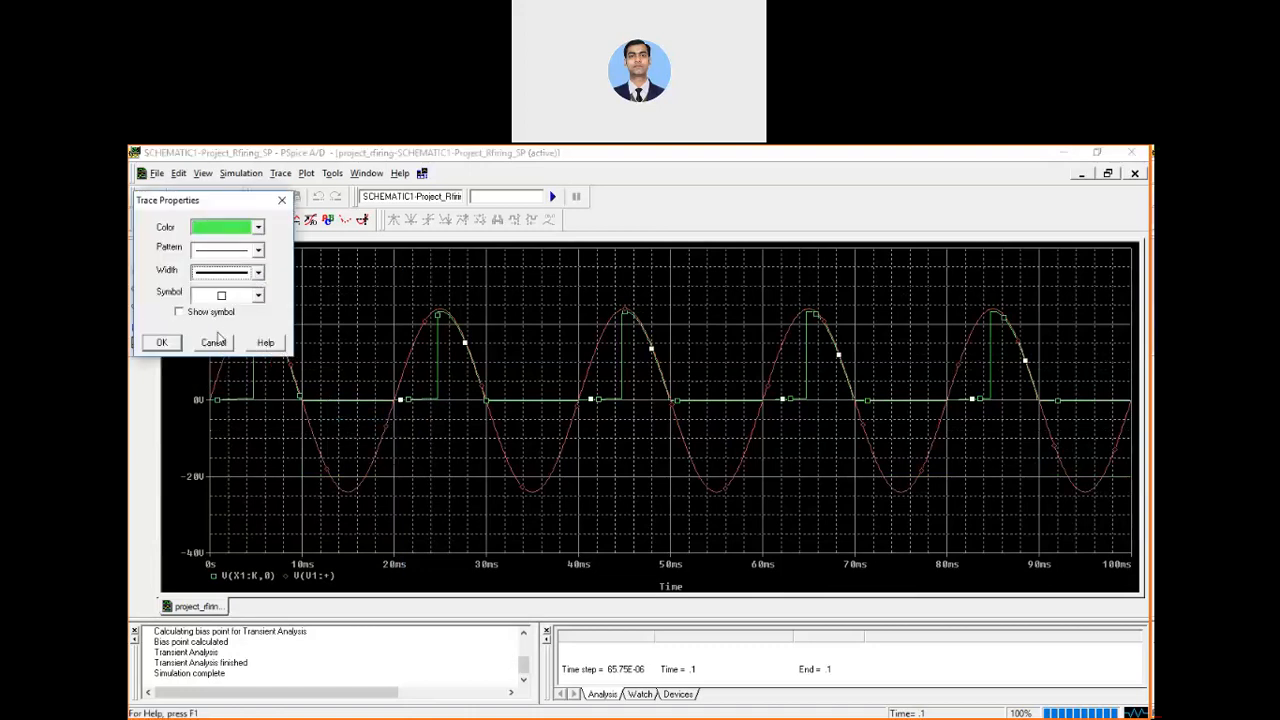
{"action": "left_click", "coordinate": [162, 343]}
- Give the red source voltage trace V(V1:+) a thicker line width
{"action": "left_click", "coordinate": [389, 424]}
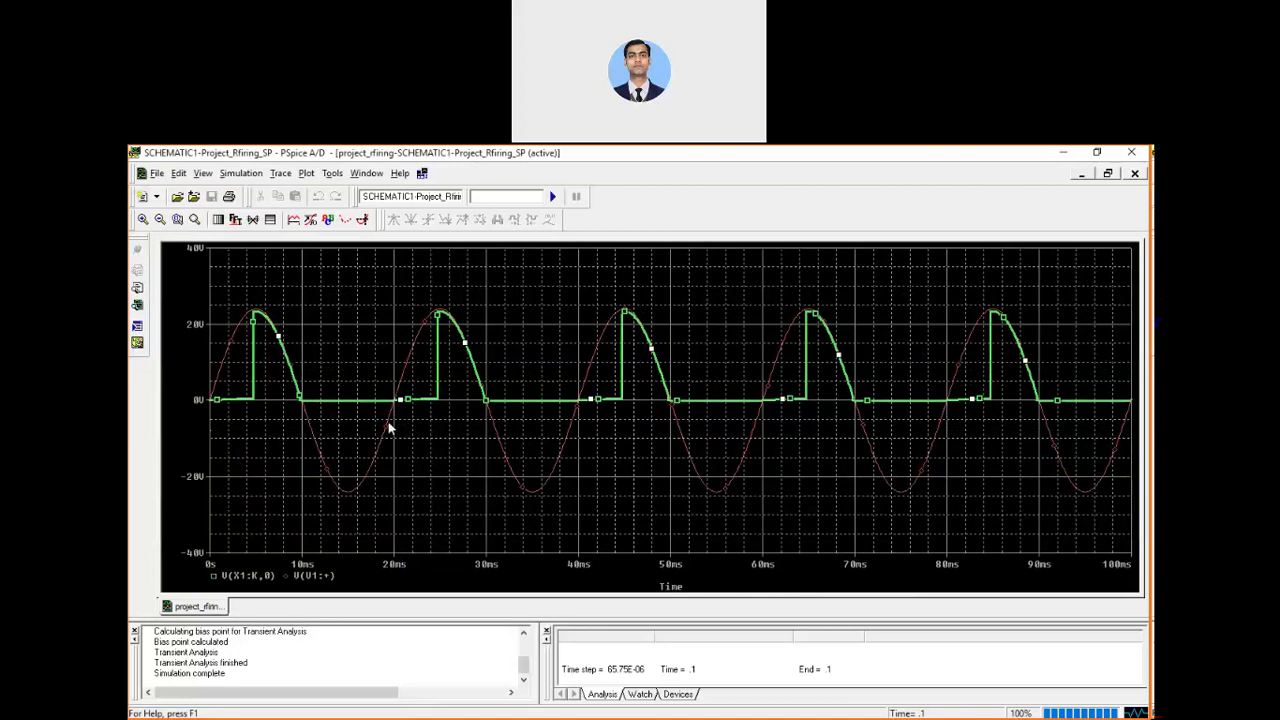
{"action": "right_click", "coordinate": [390, 427]}
{"action": "left_click", "coordinate": [405, 446]}
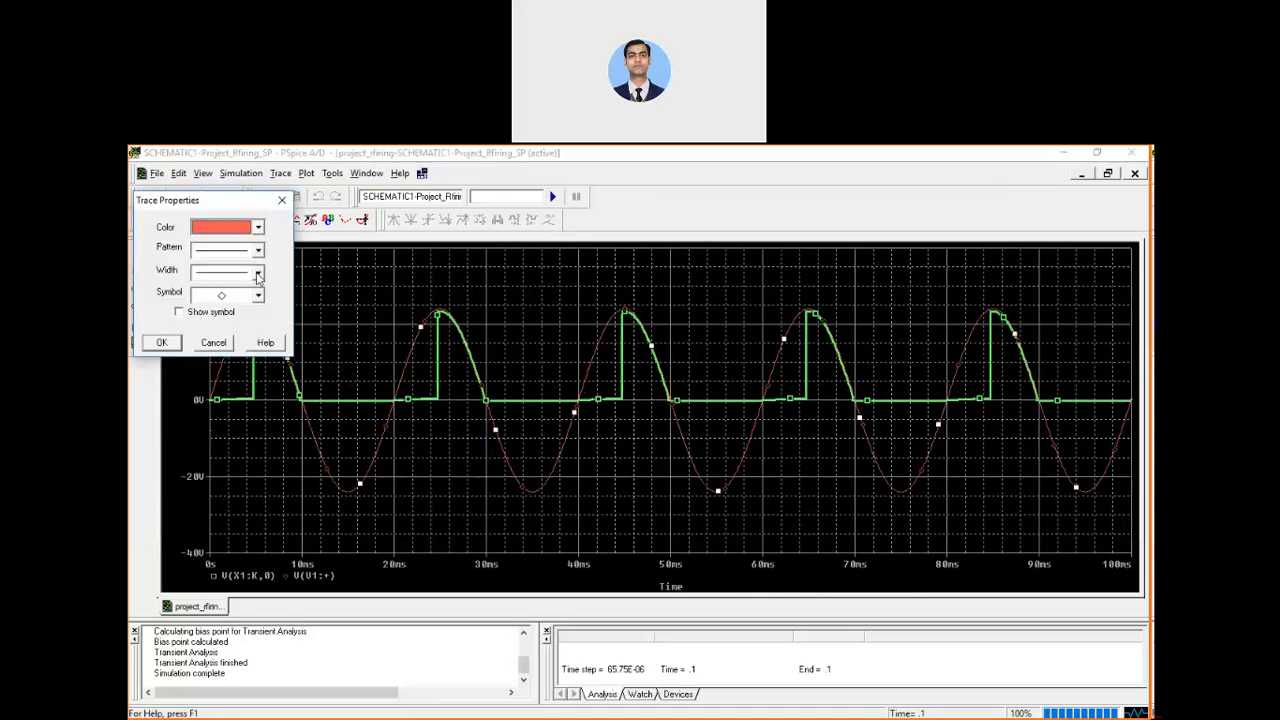
{"action": "left_click", "coordinate": [257, 275]}
{"action": "left_click", "coordinate": [252, 325]}
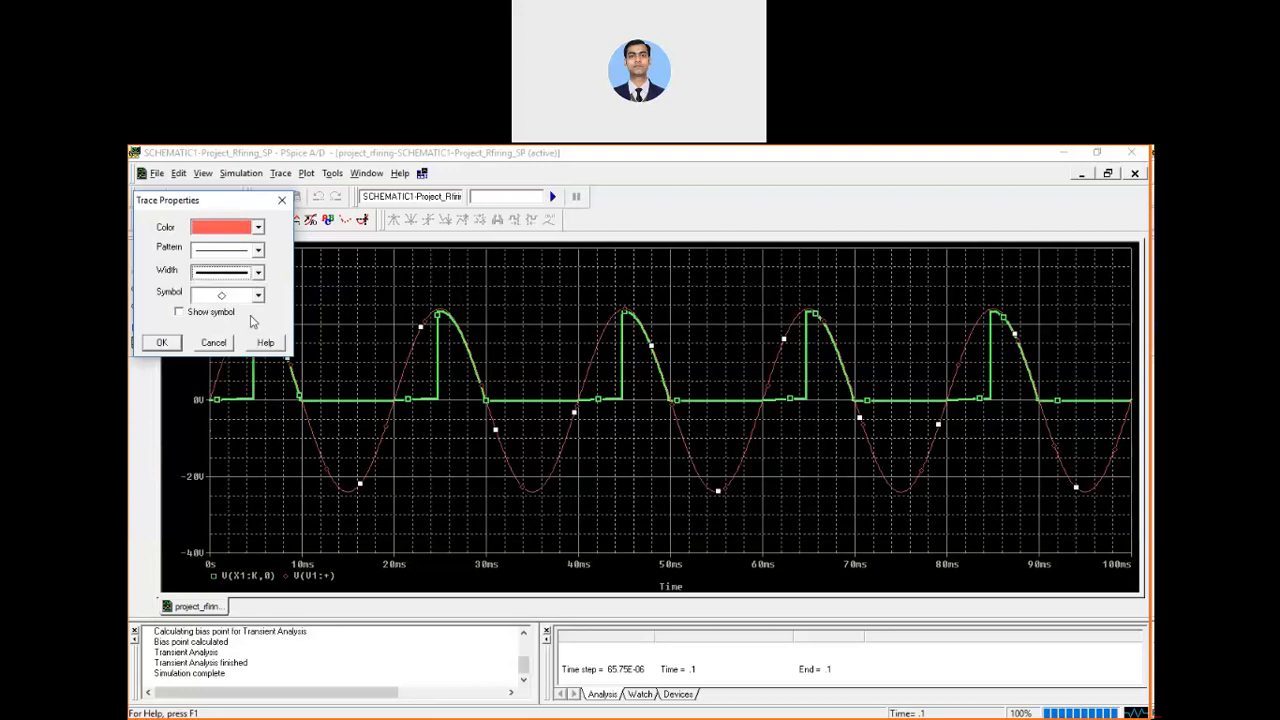
{"action": "left_click", "coordinate": [162, 343]}
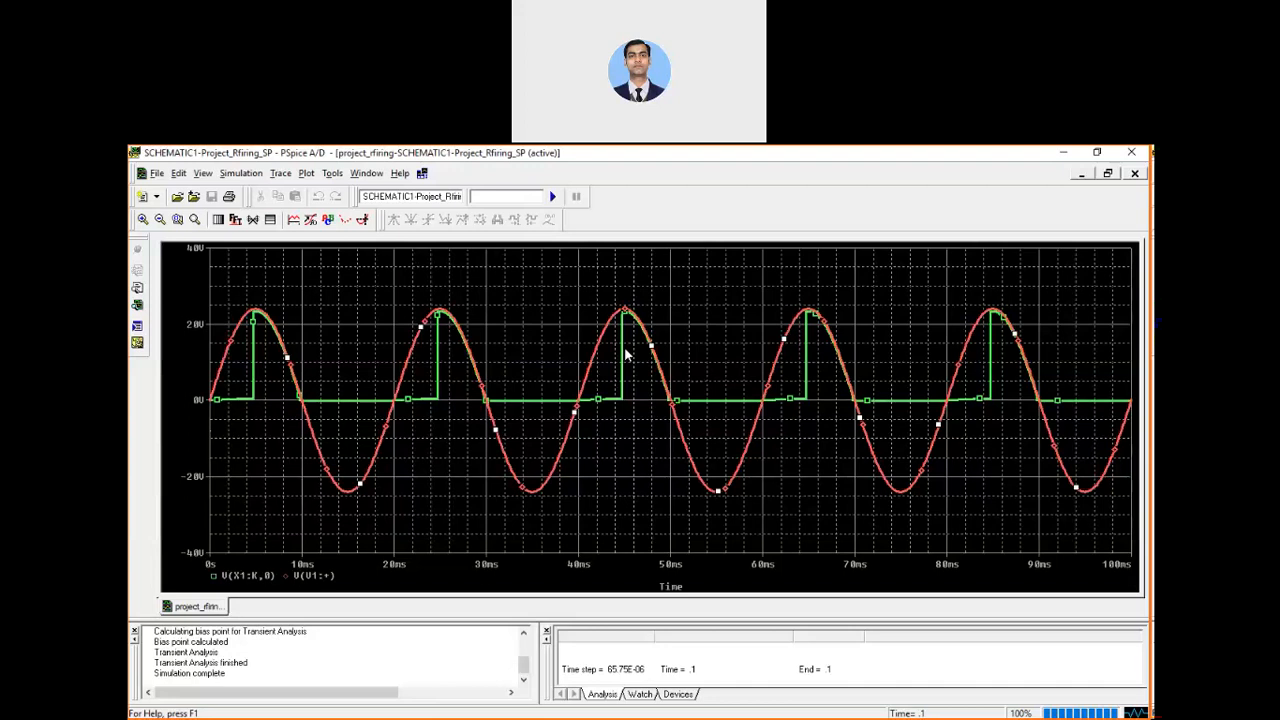
- Return to the Orcad Capture schematic, set resistor R2 to 7k and rerun the simulation
{"action": "left_click", "coordinate": [1063, 152]}
{"action": "double_click", "coordinate": [620, 428]}
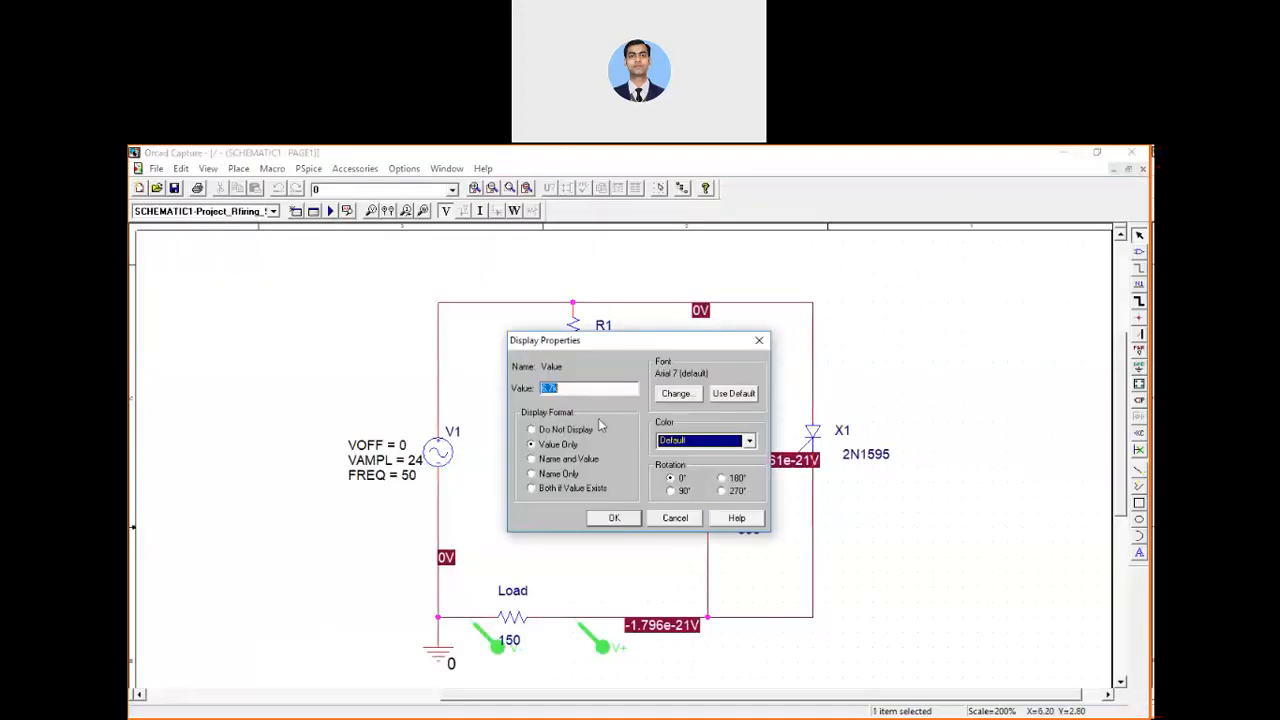
{"action": "left_click", "coordinate": [549, 387]}
{"action": "key", "text": "BackSpace"}
{"action": "key", "text": "BackSpace"}
{"action": "type", "text": "7"}
{"action": "left_click", "coordinate": [613, 518]}
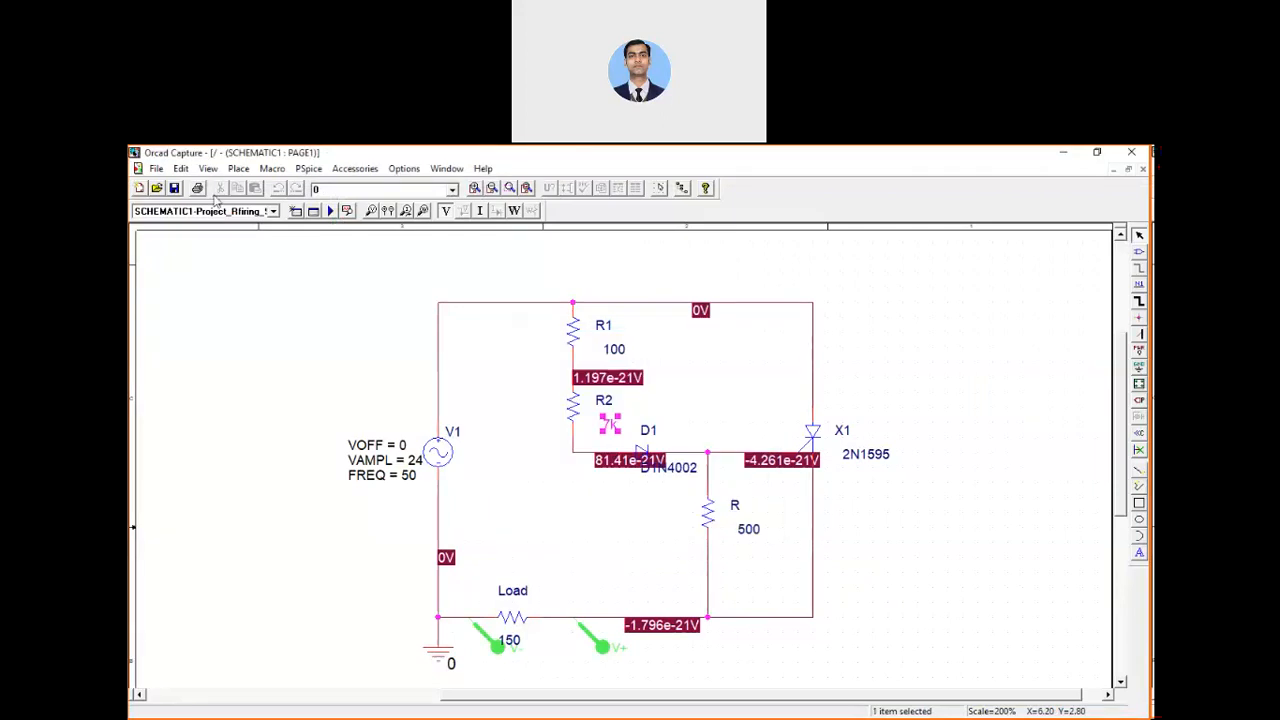
{"action": "left_click", "coordinate": [308, 168]}
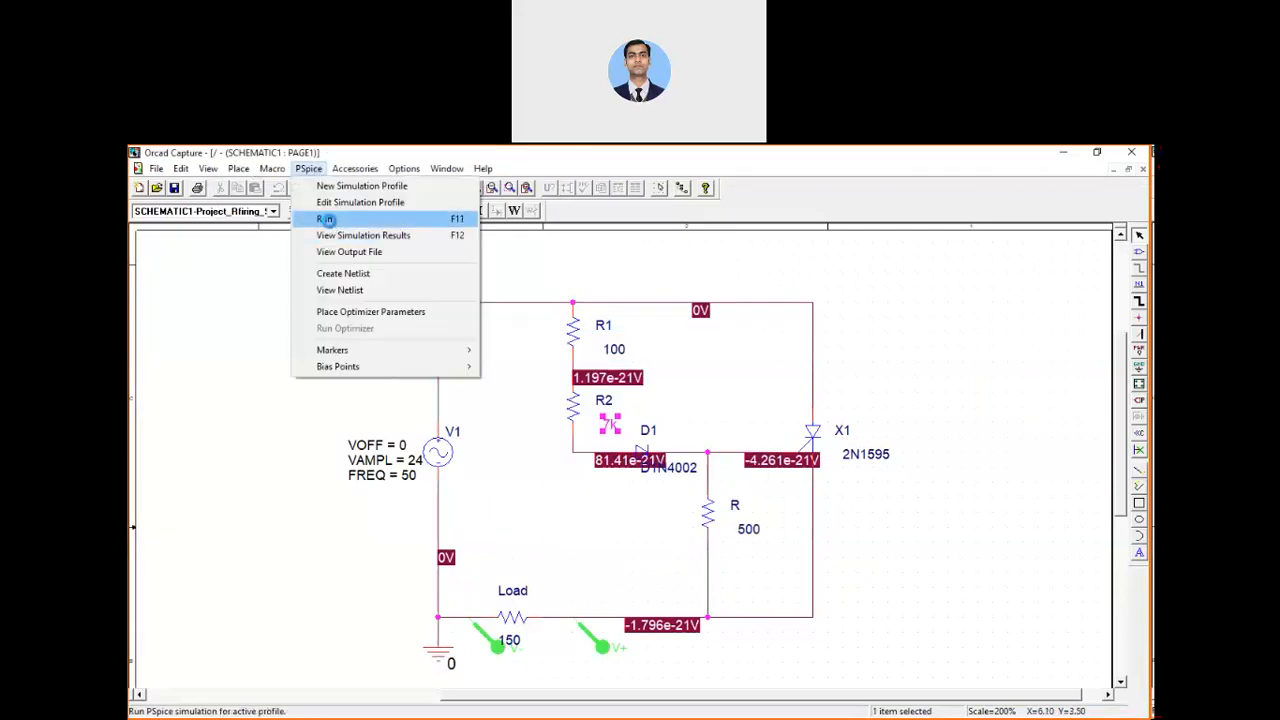
{"action": "left_click", "coordinate": [328, 220]}
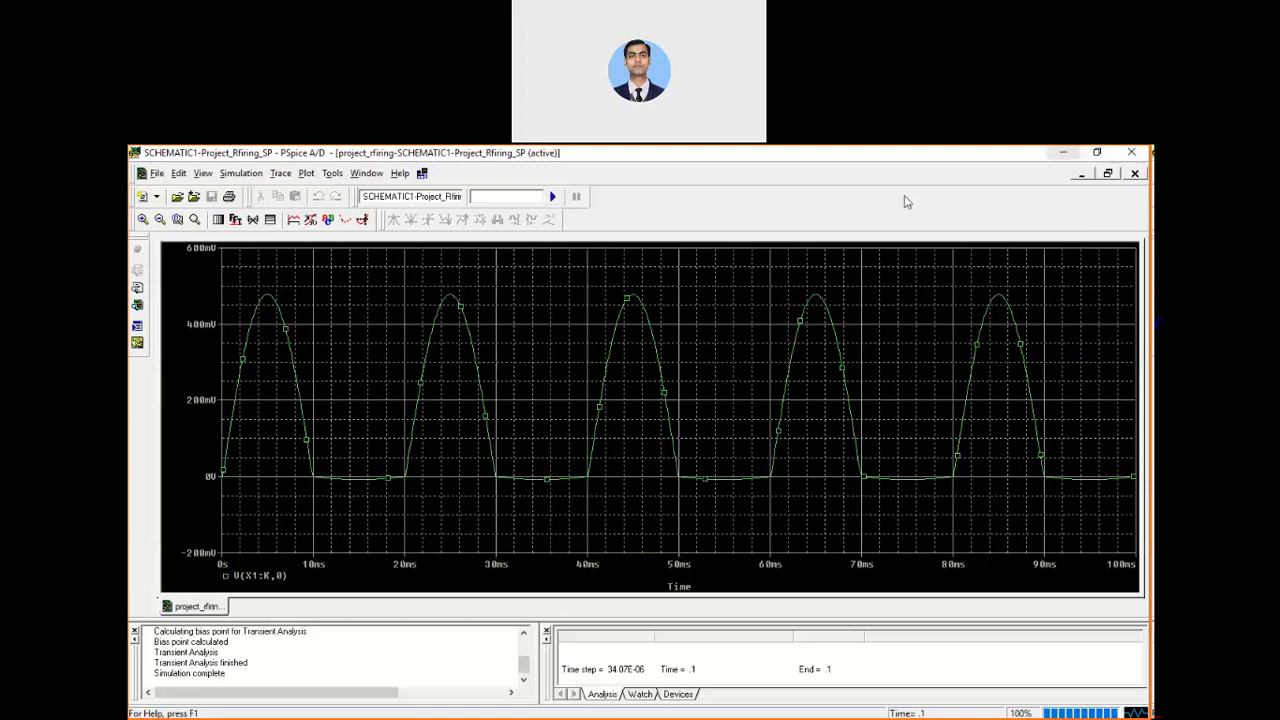
- Return to the Orcad Capture schematic, set resistor R2 back to 6.7k and rerun the simulation
{"action": "key", "text": "alt+Tab"}
{"action": "left_click", "coordinate": [518, 377]}
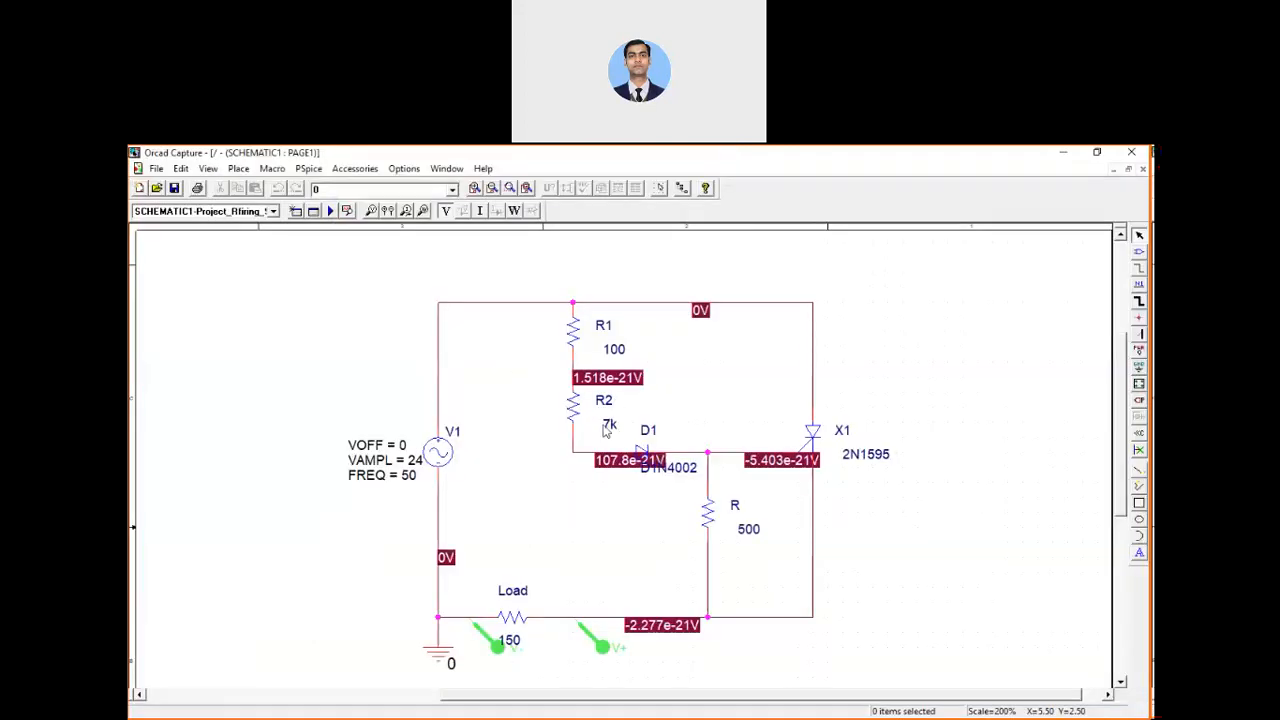
{"action": "double_click", "coordinate": [609, 425]}
{"action": "left_click", "coordinate": [565, 389]}
{"action": "type", "text": "6."}
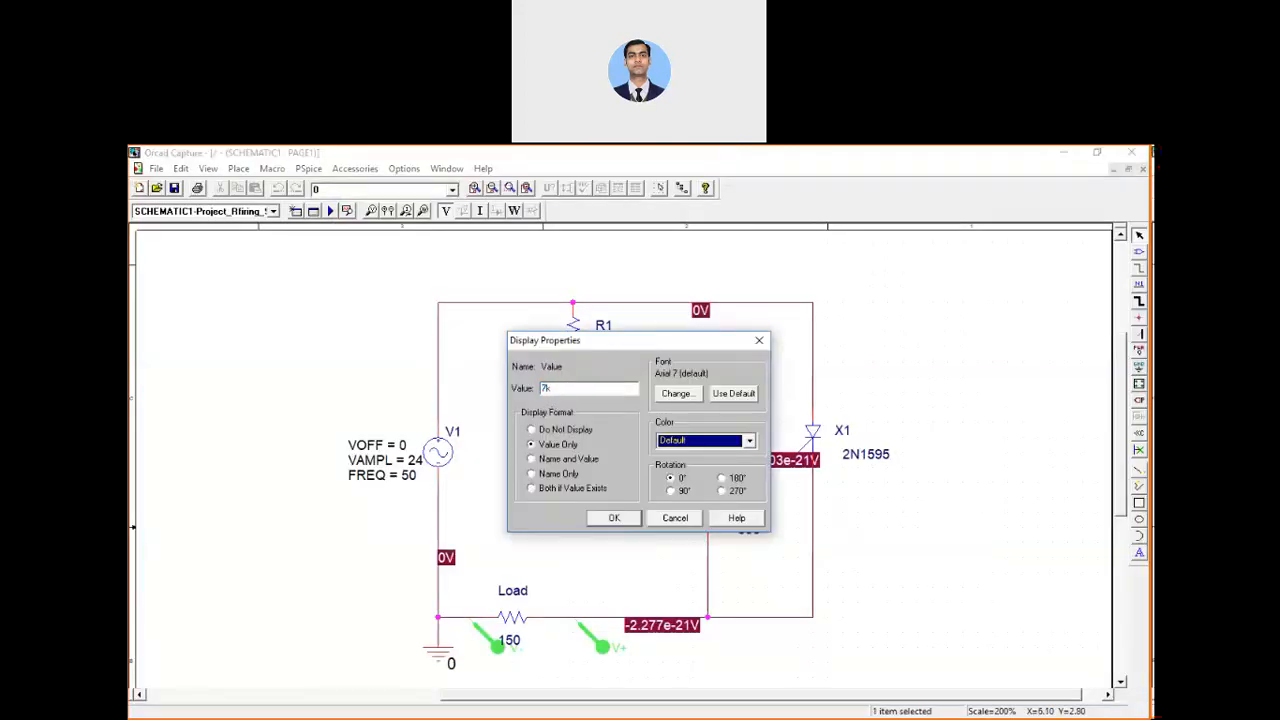
{"action": "left_click", "coordinate": [614, 518]}
{"action": "left_click", "coordinate": [298, 172]}
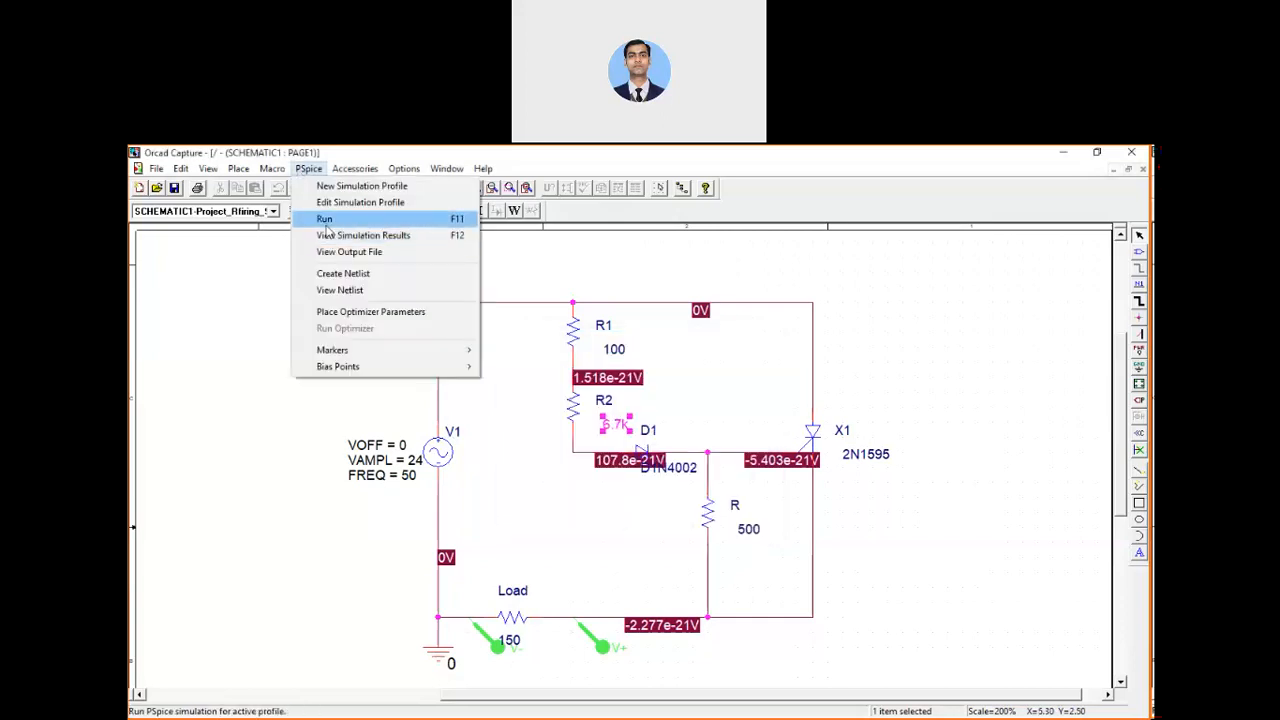
{"action": "left_click", "coordinate": [325, 222]}
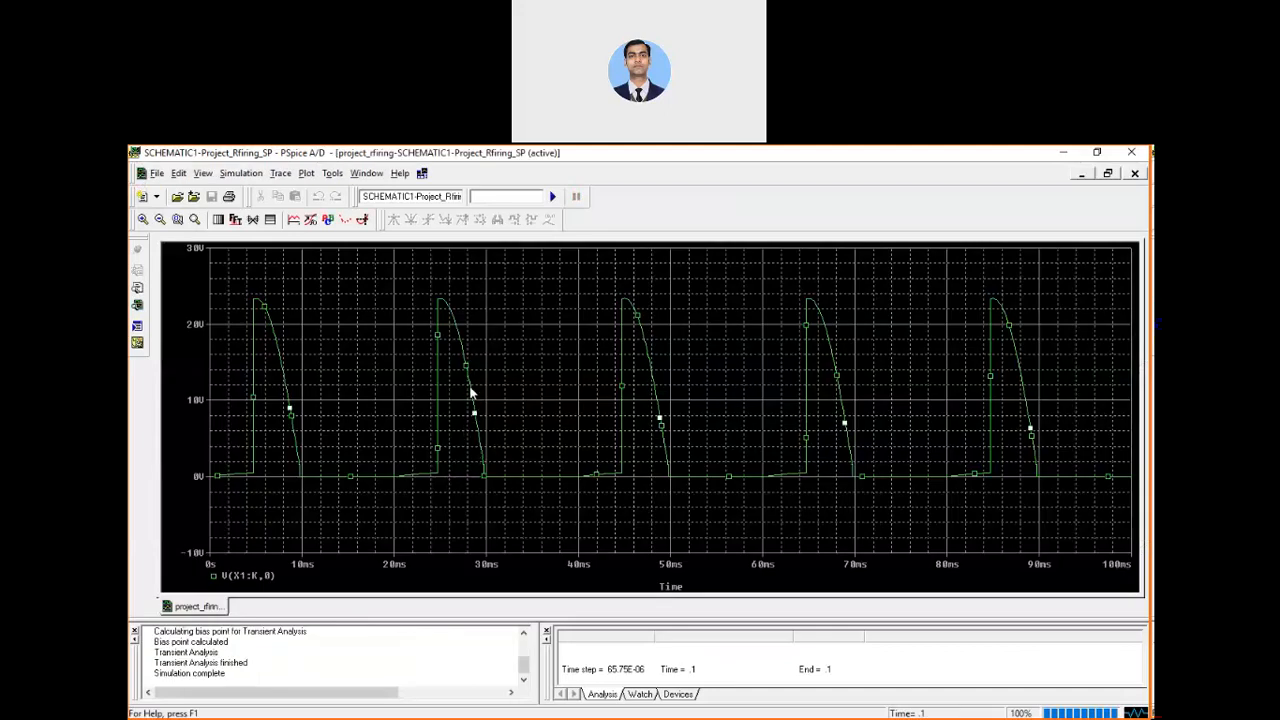
- Thicken the line of the V(X1:K,0) load voltage trace in the new simulation plot
{"action": "right_click", "coordinate": [470, 392]}
{"action": "left_click", "coordinate": [500, 410]}
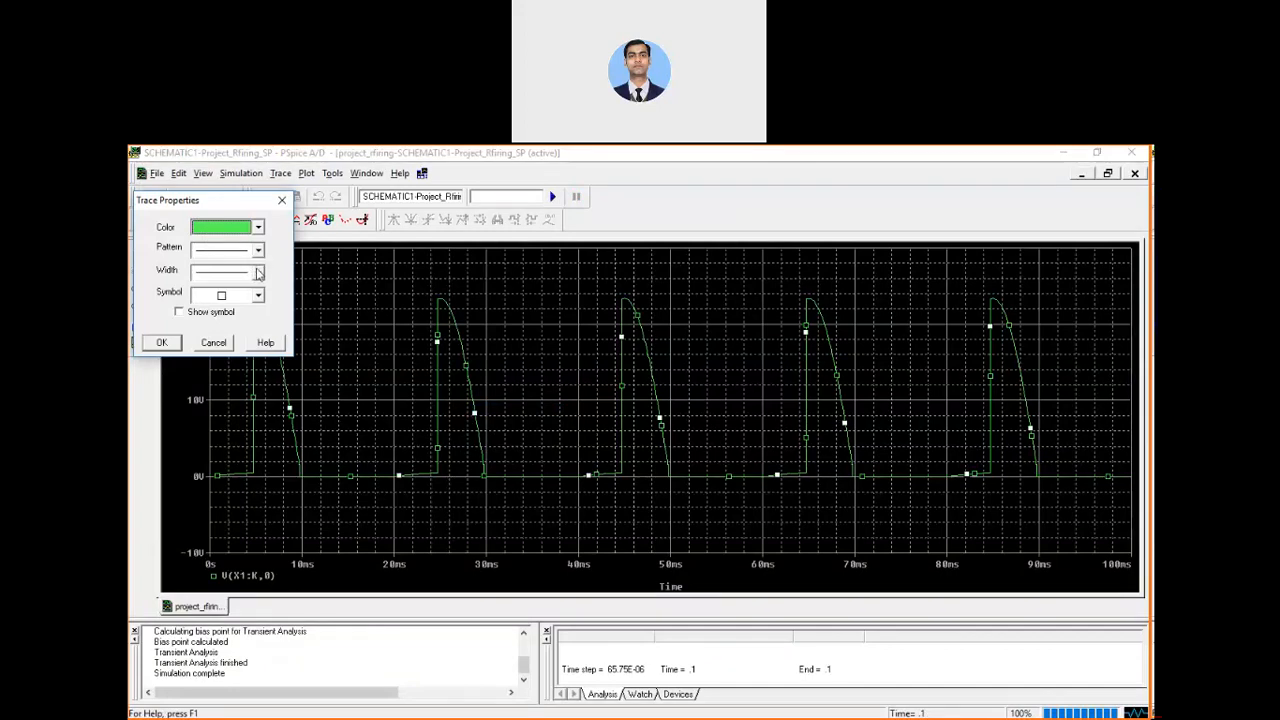
{"action": "left_click", "coordinate": [258, 273]}
{"action": "left_click", "coordinate": [200, 341]}
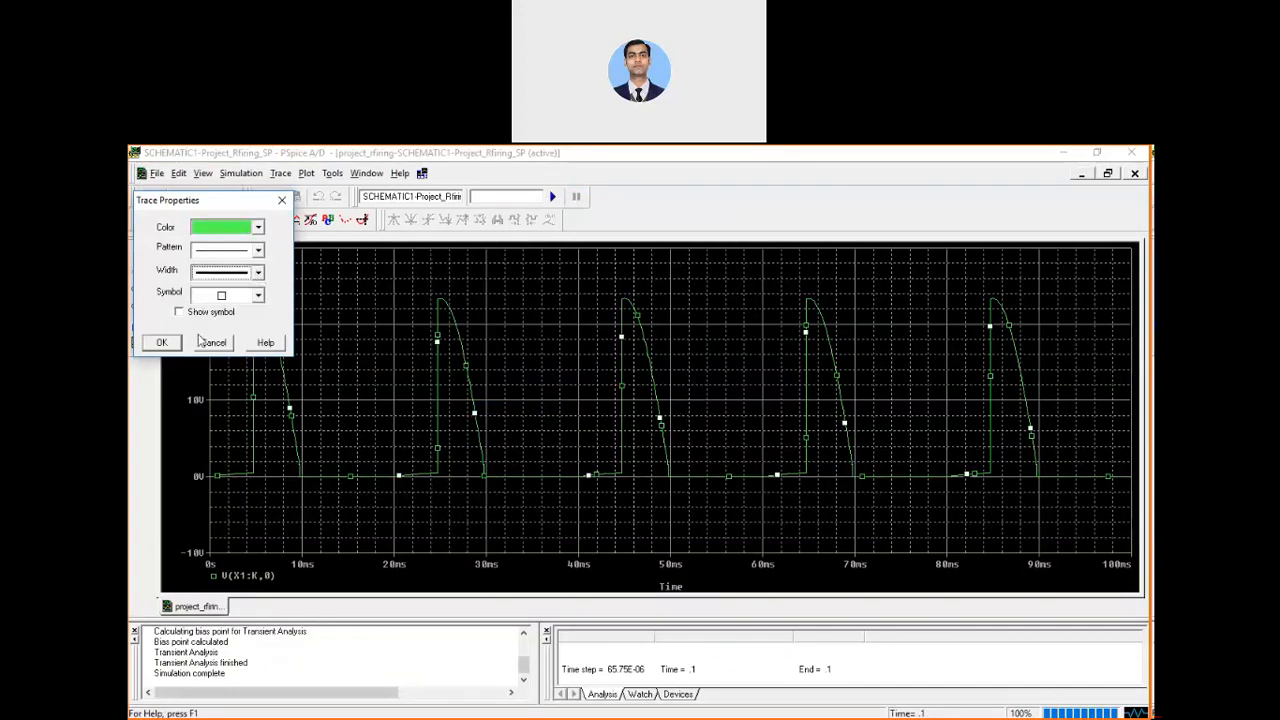
{"action": "left_click", "coordinate": [176, 343]}
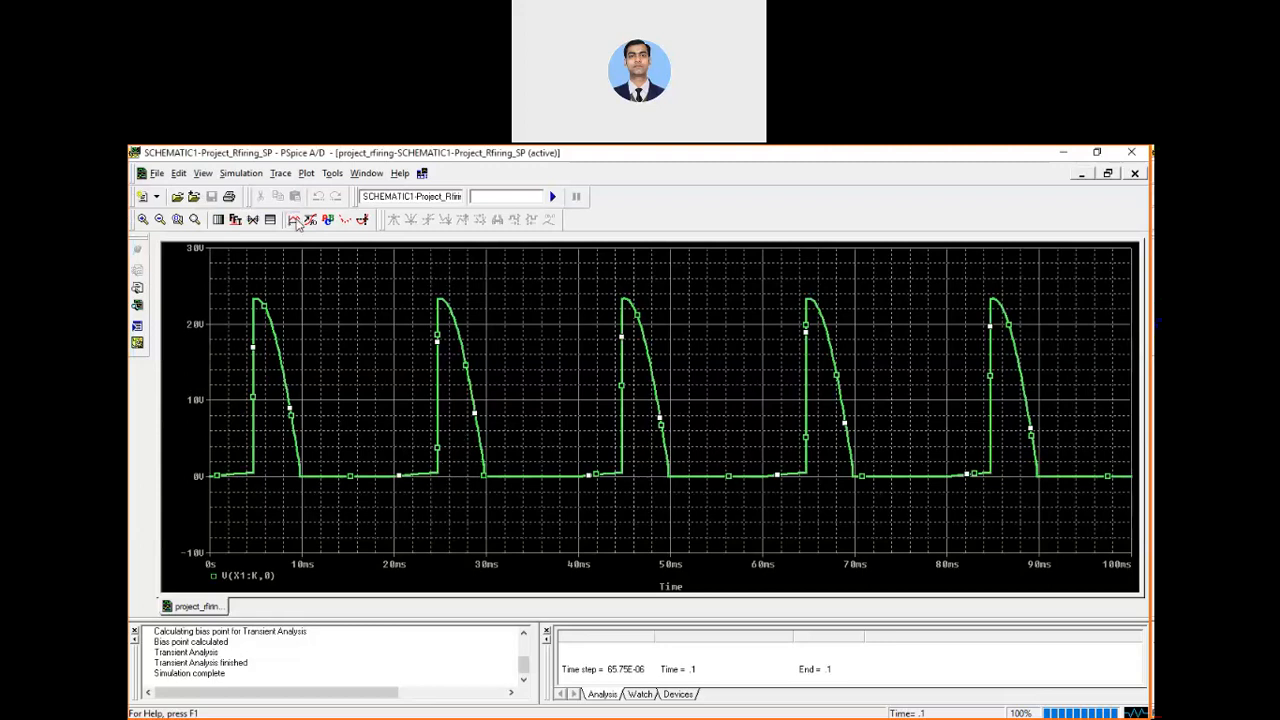
- Add the V(V1:+) trace to the plot and place the probe cursor on the third load voltage pulse's rising edge at about 44.6 ms
{"action": "left_click", "coordinate": [293, 219]}
{"action": "left_click_drag", "start_coordinate": [610, 345], "coordinate": [613, 396]}
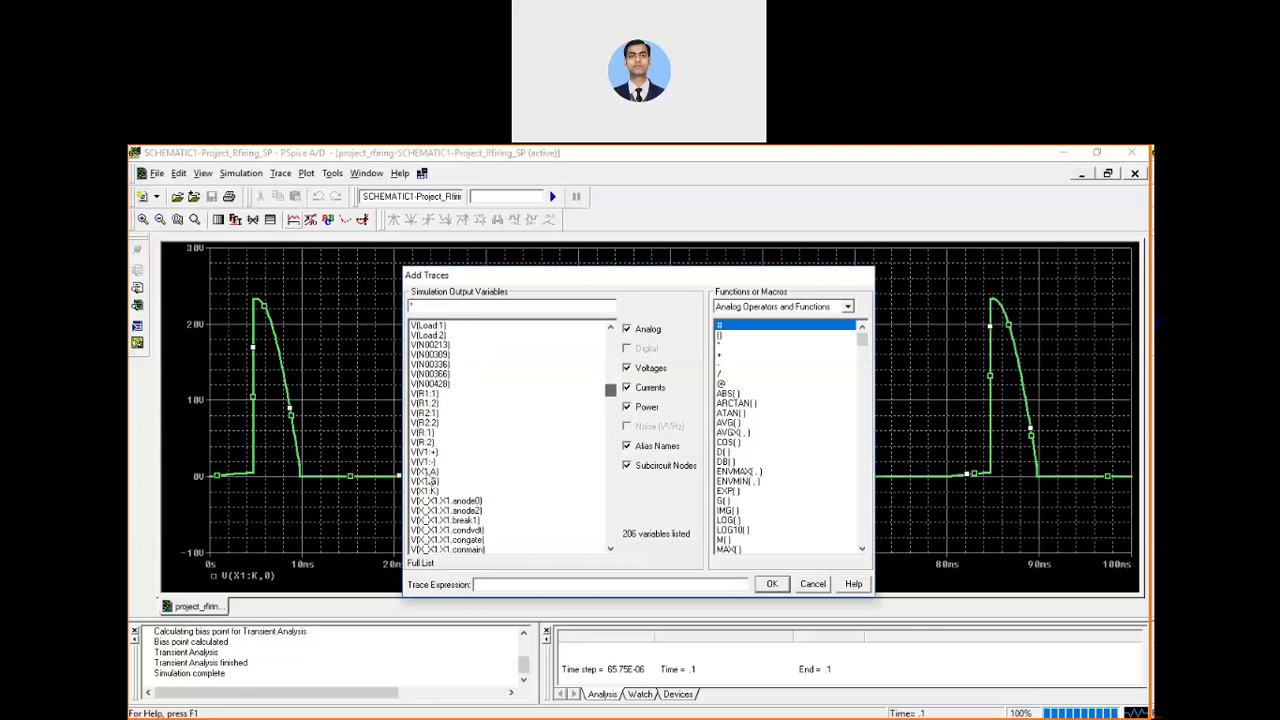
{"action": "left_click", "coordinate": [432, 453]}
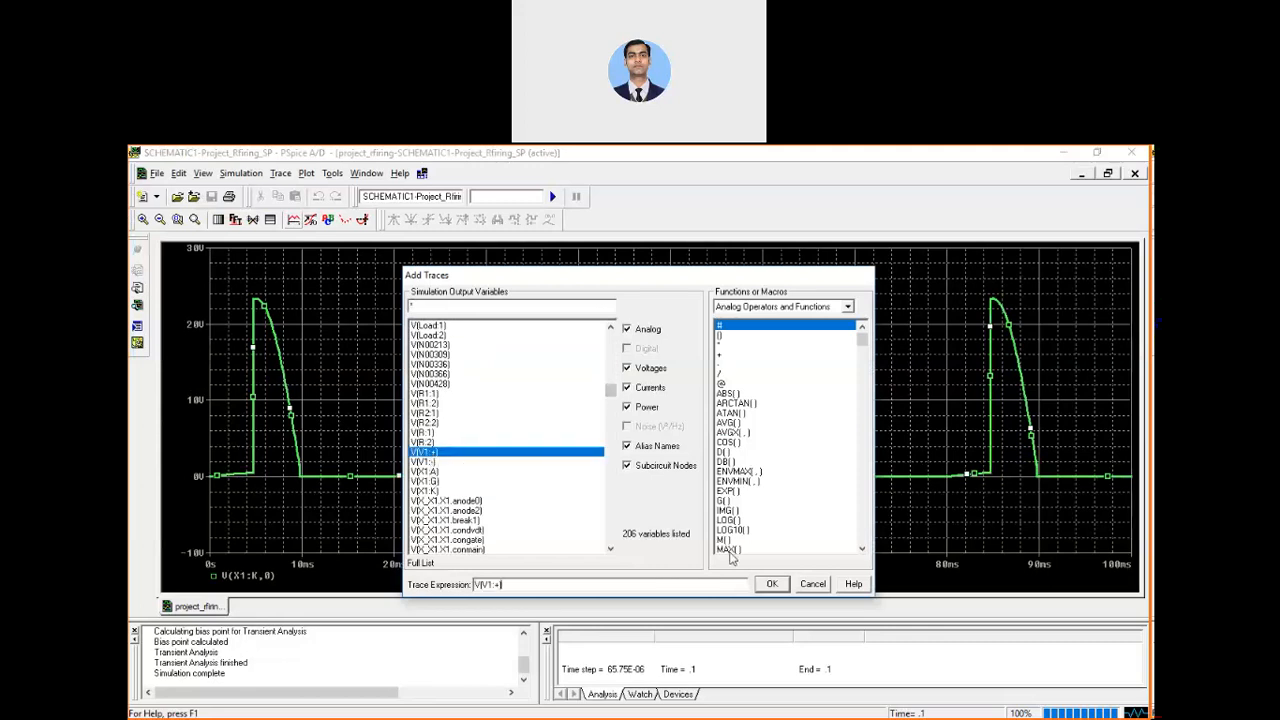
{"action": "left_click", "coordinate": [770, 585]}
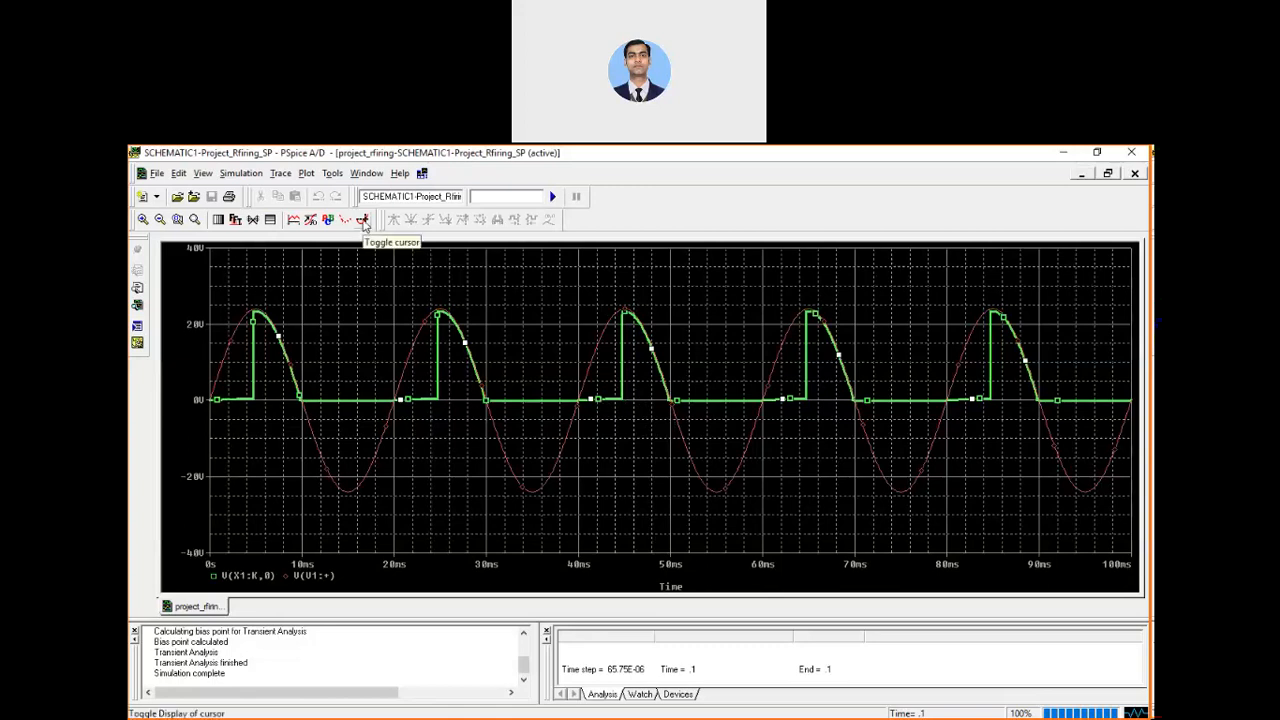
{"action": "left_click", "coordinate": [363, 220]}
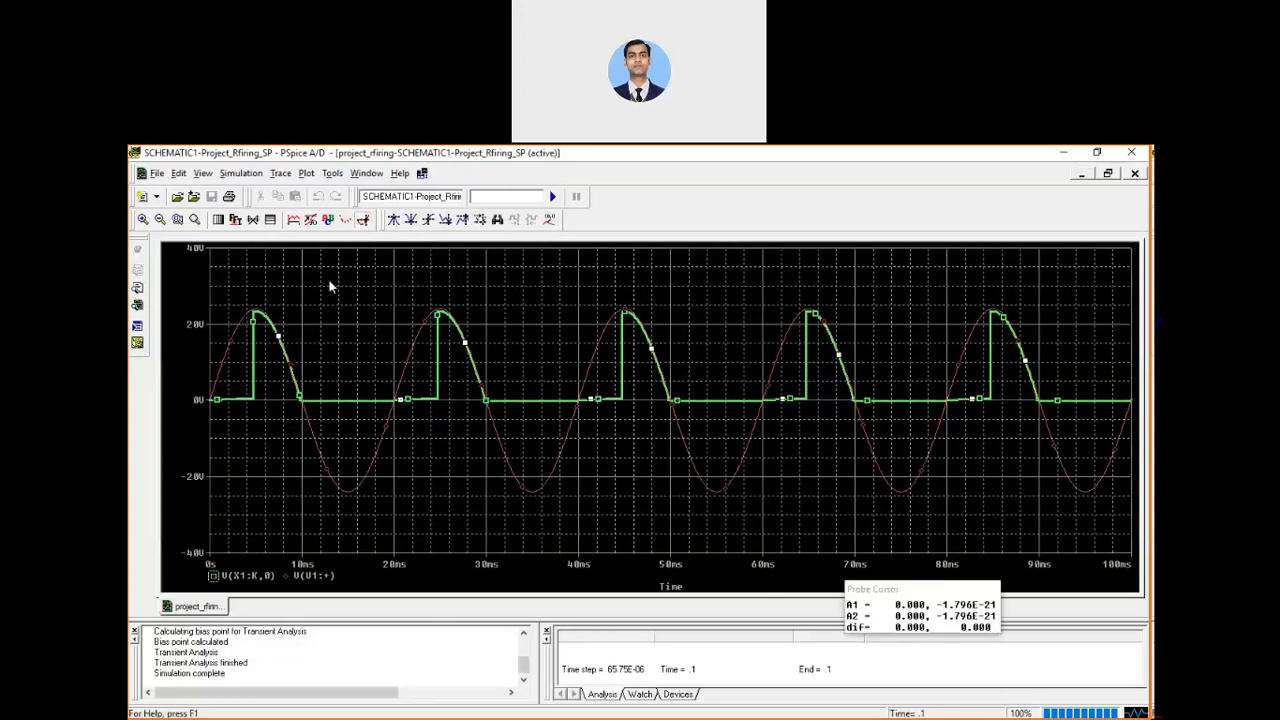
{"action": "left_click_drag", "start_coordinate": [352, 292], "coordinate": [621, 404]}
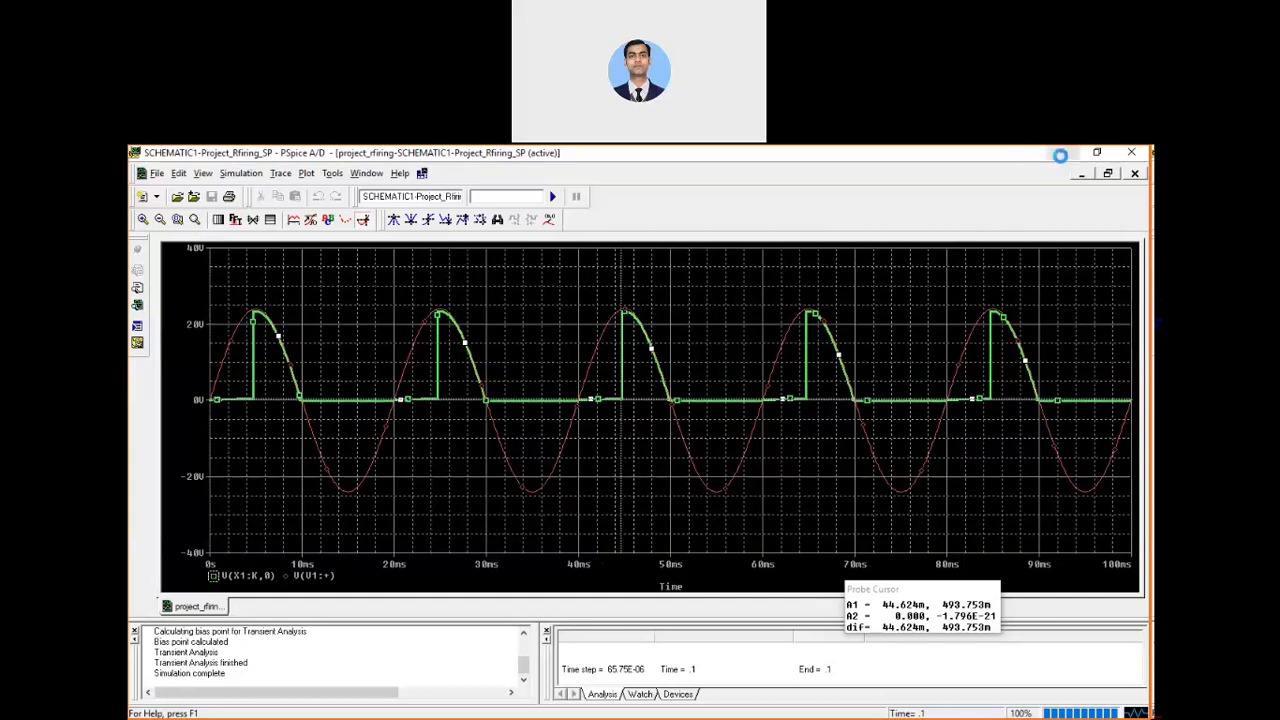
- Return to the Orcad Capture schematic, set resistor R2 to 4k and rerun the simulation
{"action": "left_click", "coordinate": [1063, 152]}
{"action": "double_click", "coordinate": [614, 424]}
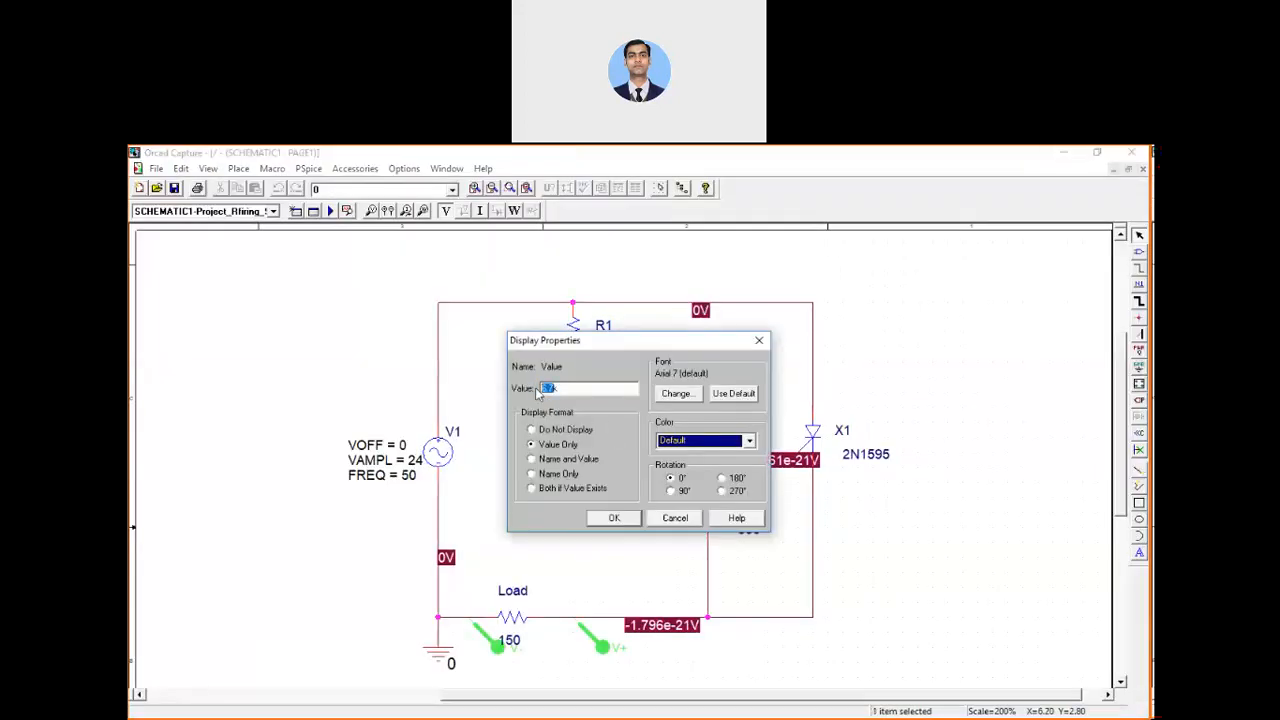
{"action": "type", "text": "4k"}
{"action": "left_click", "coordinate": [612, 518]}
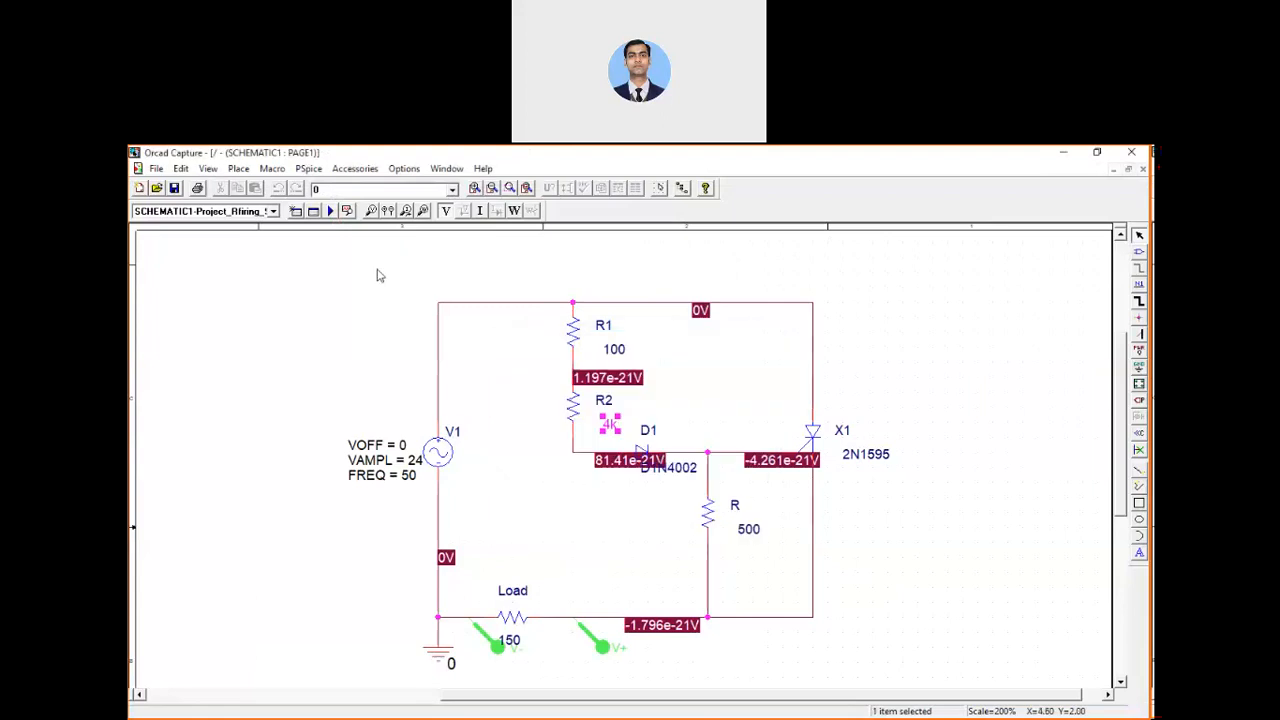
{"action": "left_click", "coordinate": [309, 168]}
{"action": "left_click", "coordinate": [325, 220]}
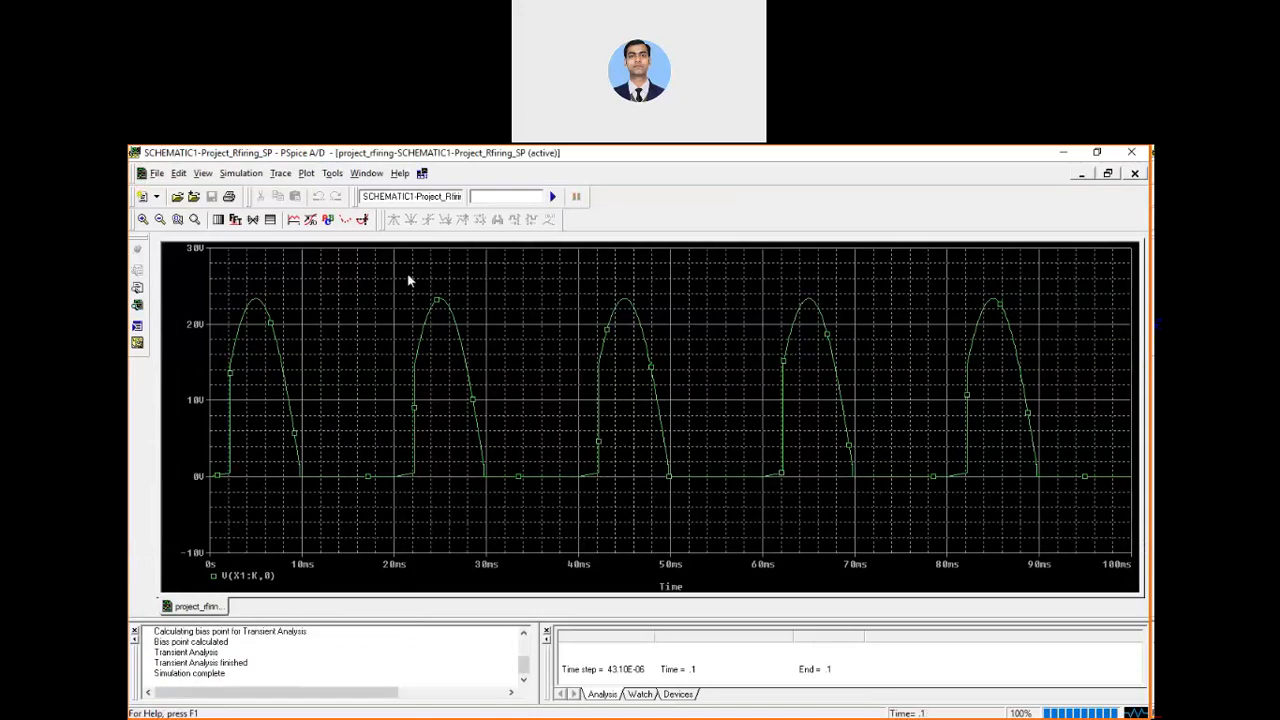
- Set a thicker line width for the V(X1:K,0) trace in the plot for the 4k resistor
{"action": "right_click", "coordinate": [437, 300]}
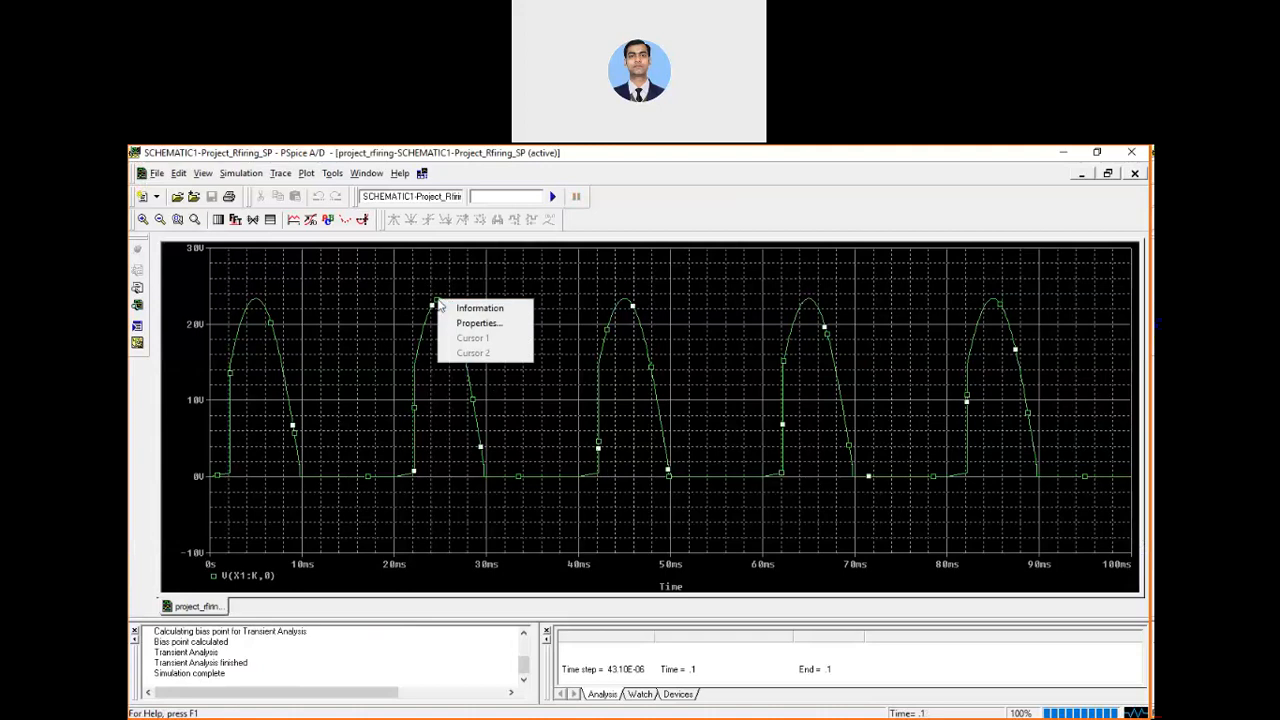
{"action": "left_click", "coordinate": [452, 324]}
{"action": "left_click", "coordinate": [255, 272]}
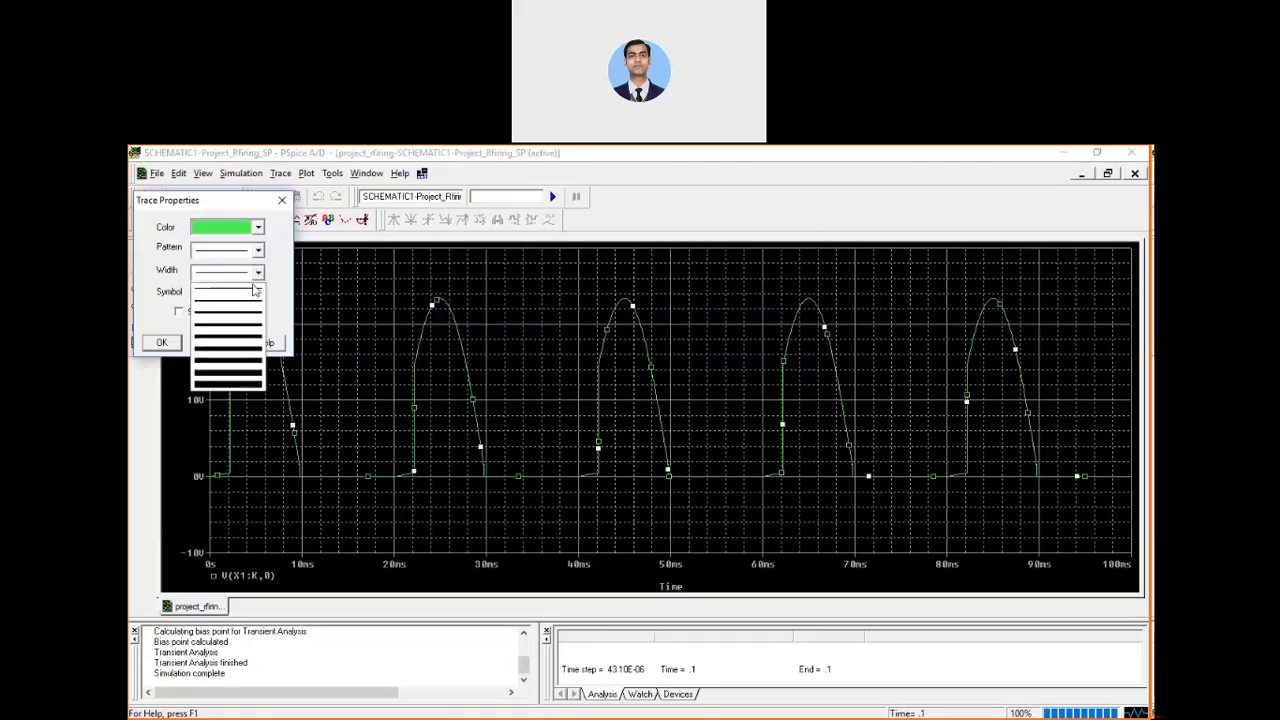
{"action": "left_click", "coordinate": [242, 316]}
{"action": "left_click", "coordinate": [162, 343]}
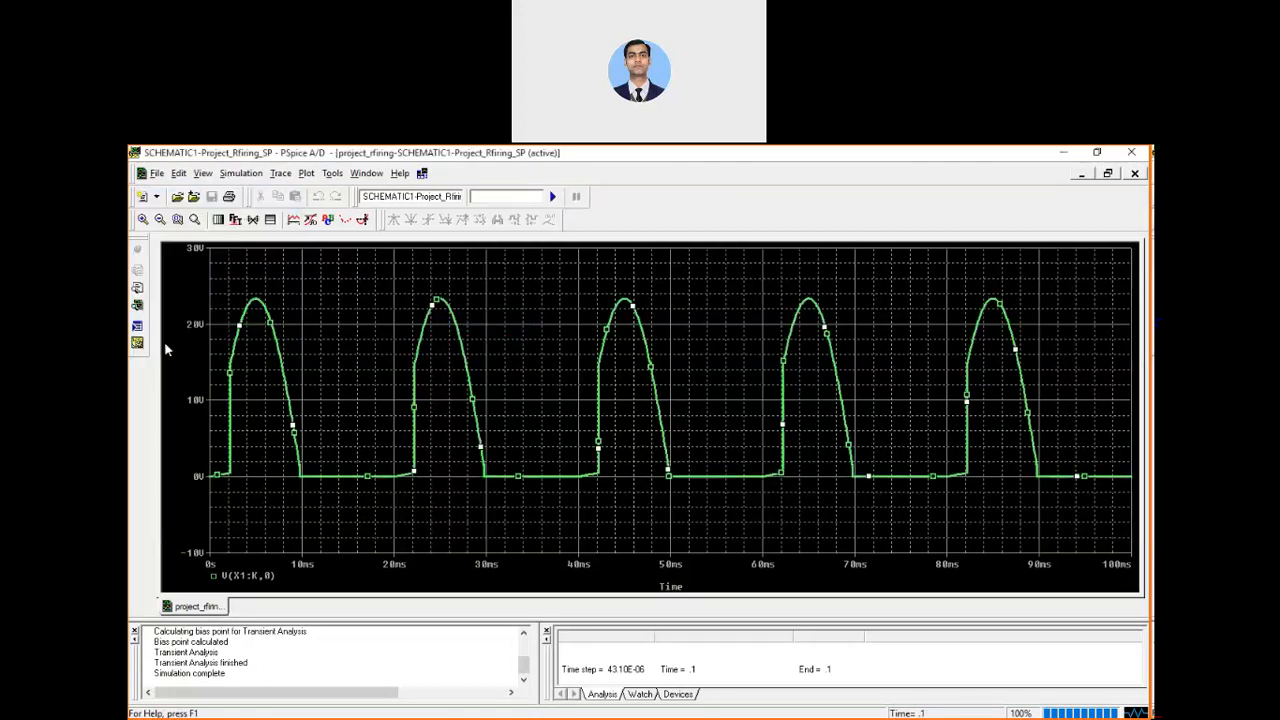
- Enable the probe cursor and place it at the start of the third load voltage pulse, at about 42.1 ms
{"action": "left_click", "coordinate": [361, 219]}
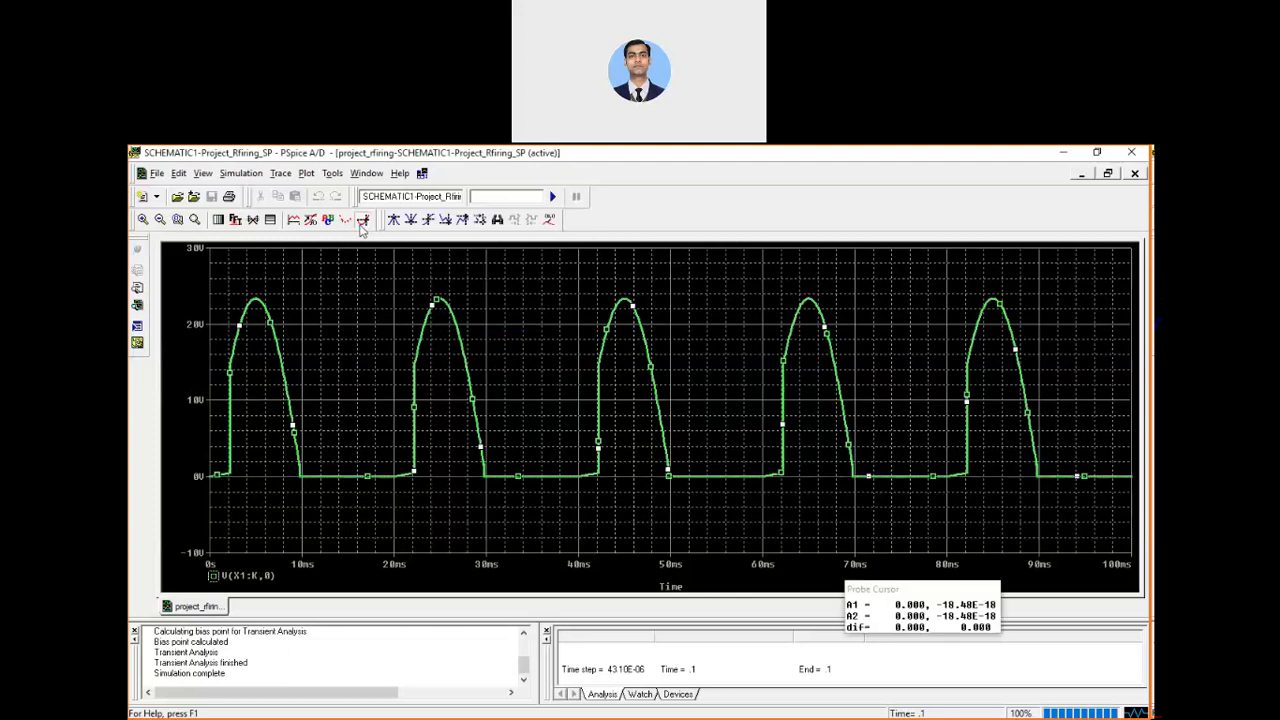
{"action": "left_click", "coordinate": [310, 327]}
{"action": "left_click", "coordinate": [576, 452]}
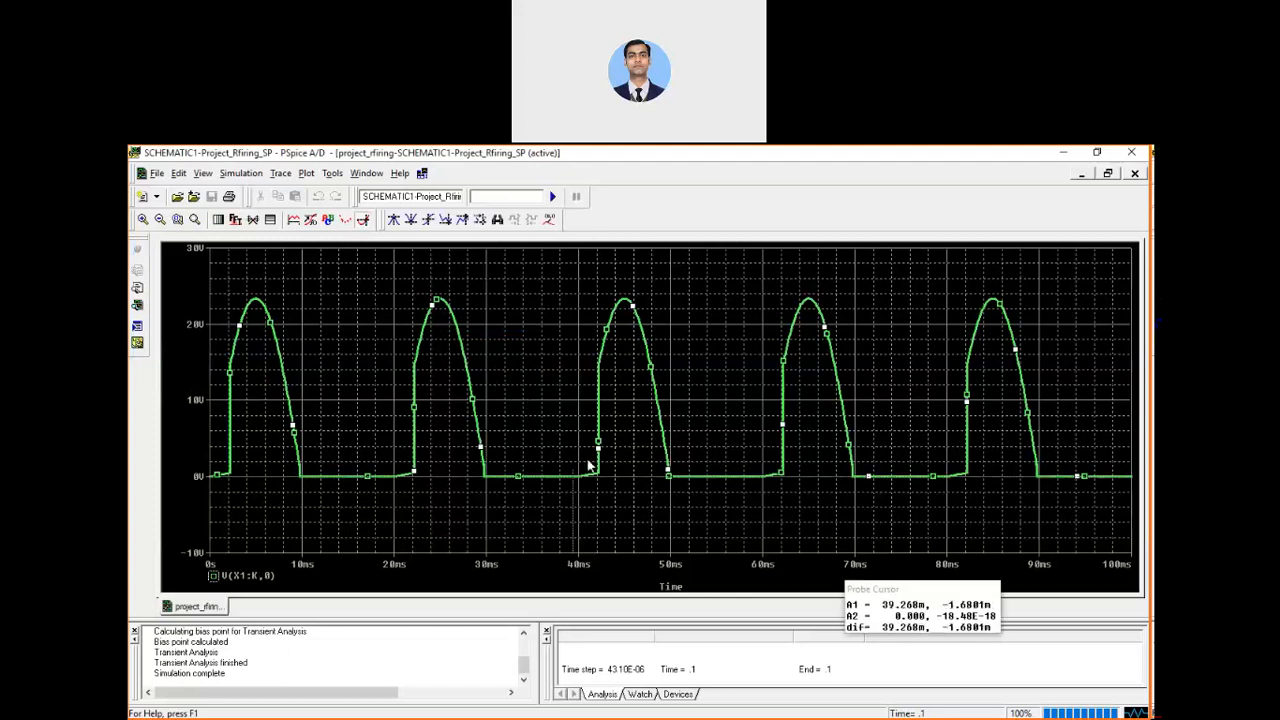
{"action": "left_click", "coordinate": [598, 474]}
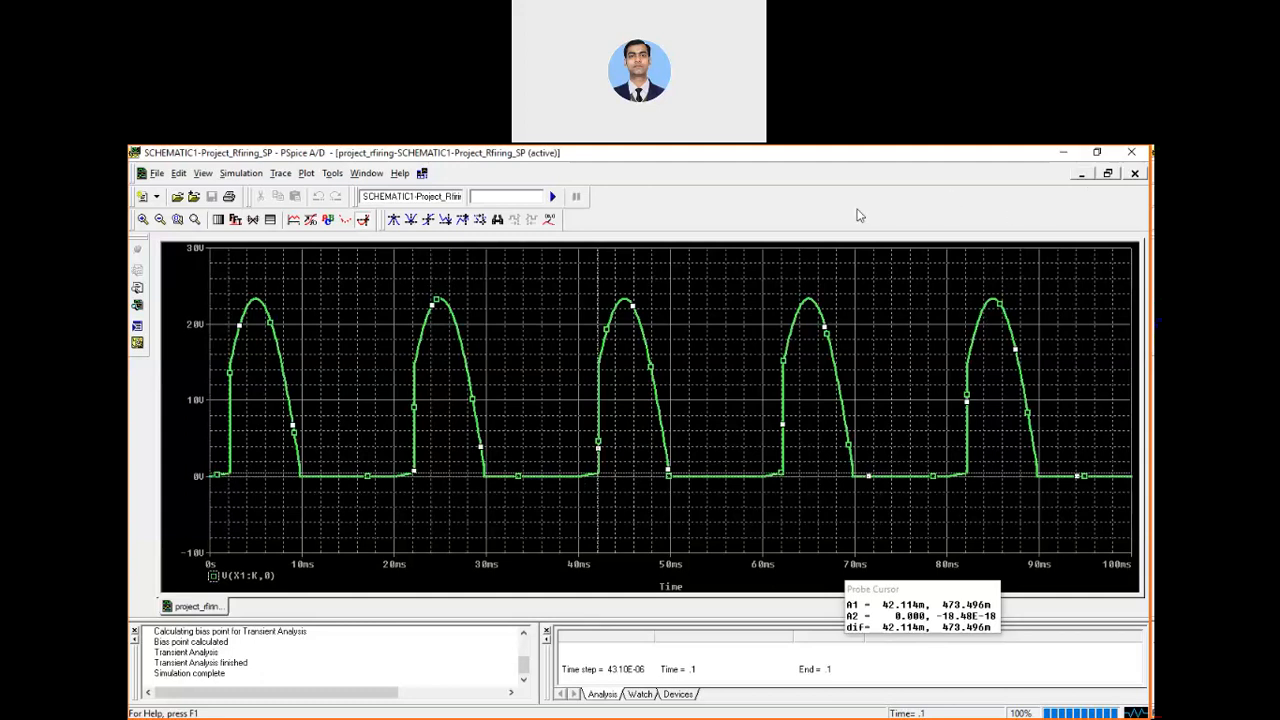
- Check the schematic, then view the simulation output file down to the node voltages of the initial transient solution
{"action": "key", "text": "alt+Tab"}
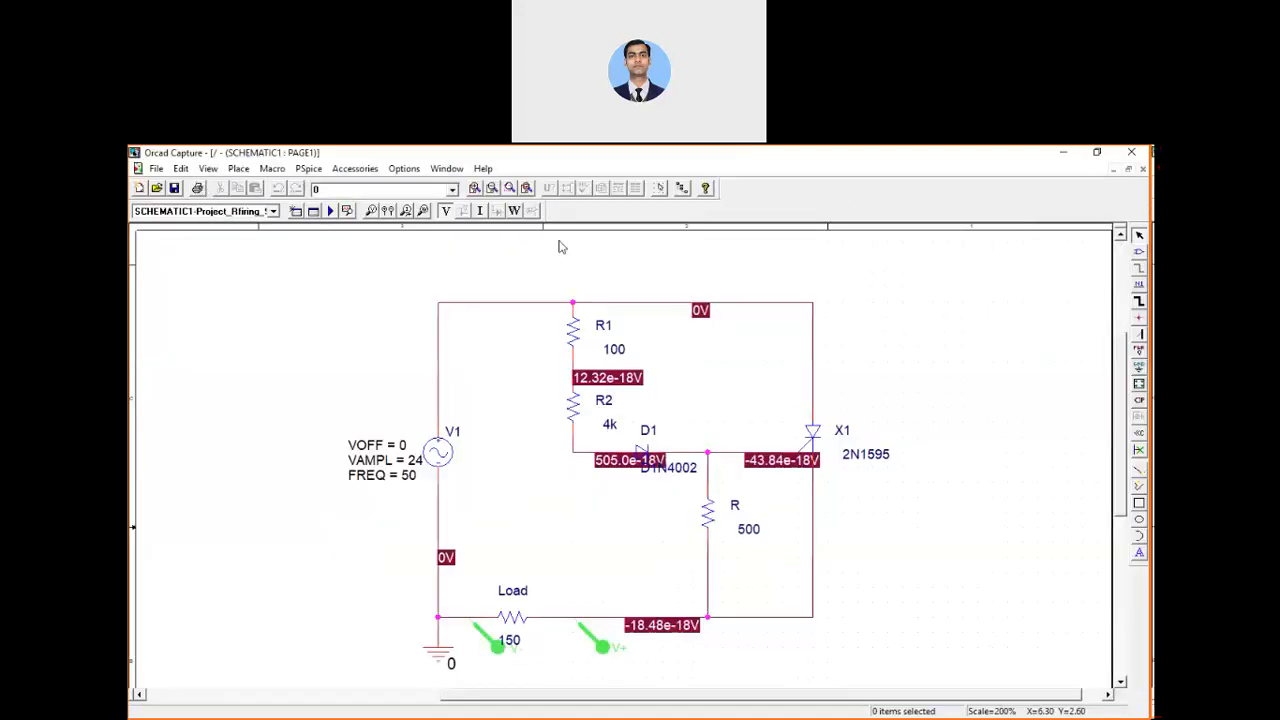
{"action": "key", "text": "alt+Tab"}
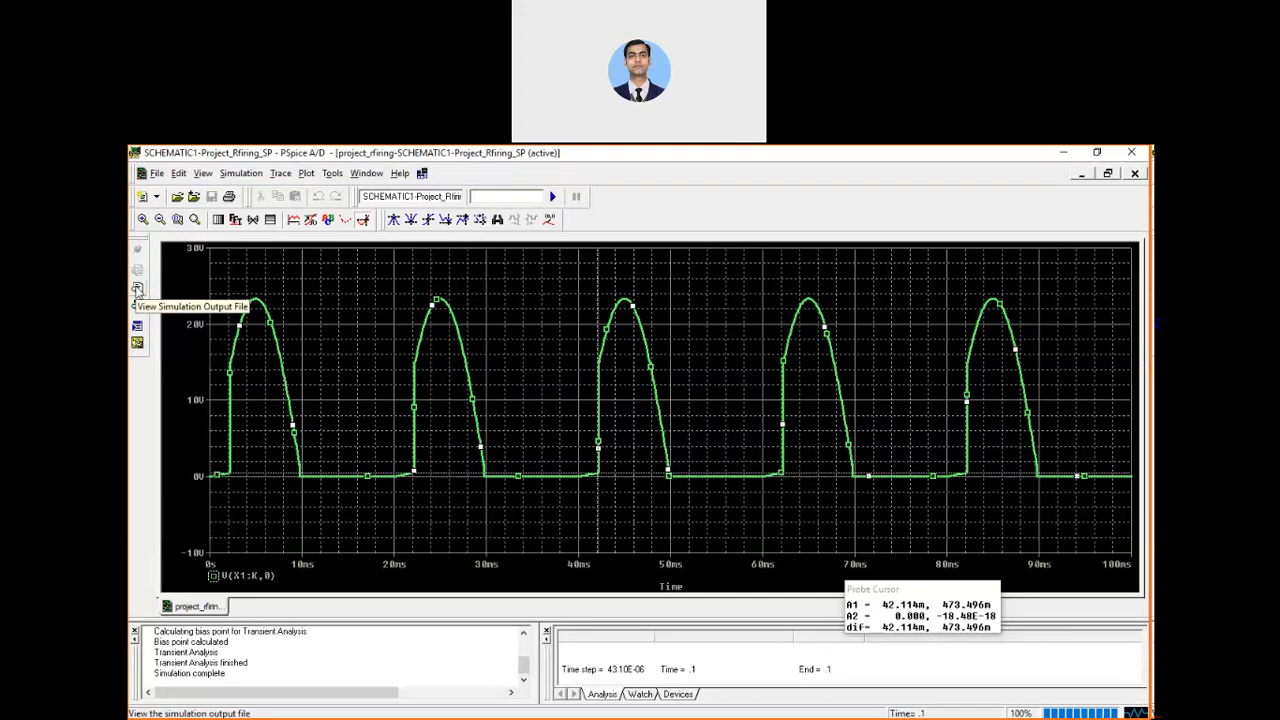
{"action": "left_click", "coordinate": [138, 288]}
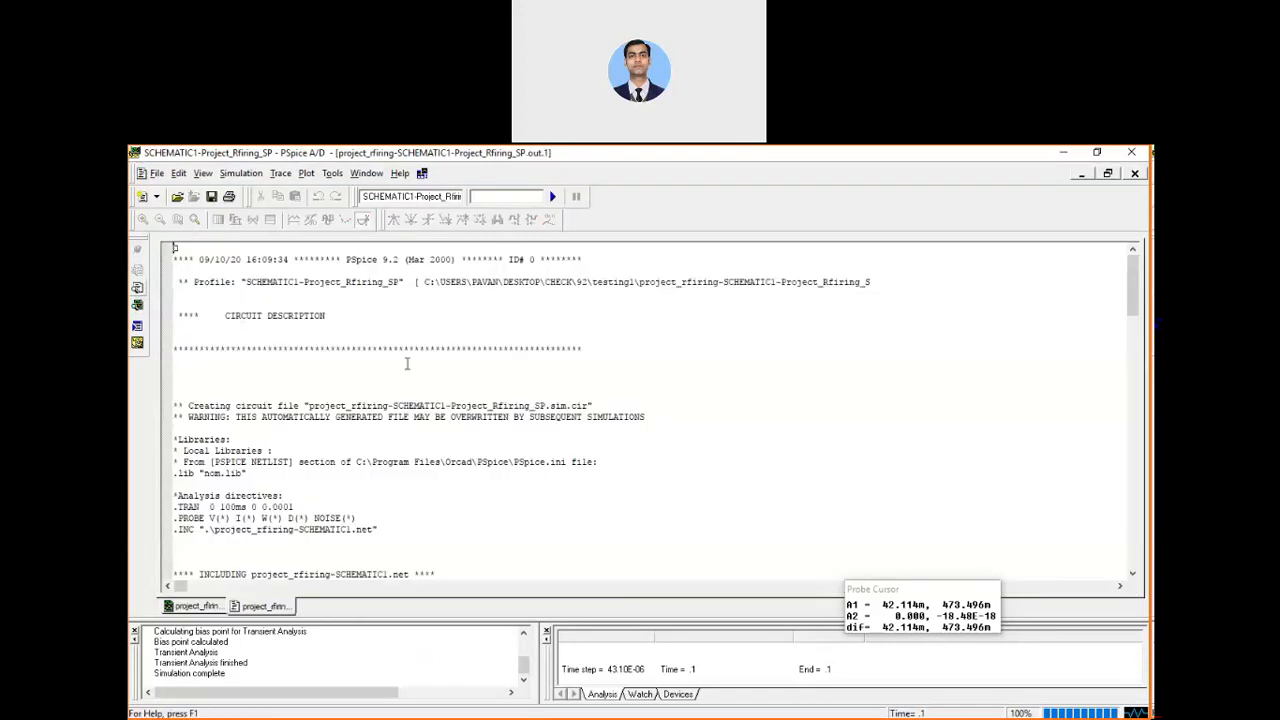
{"action": "left_click_drag", "start_coordinate": [1134, 280], "coordinate": [1134, 487]}
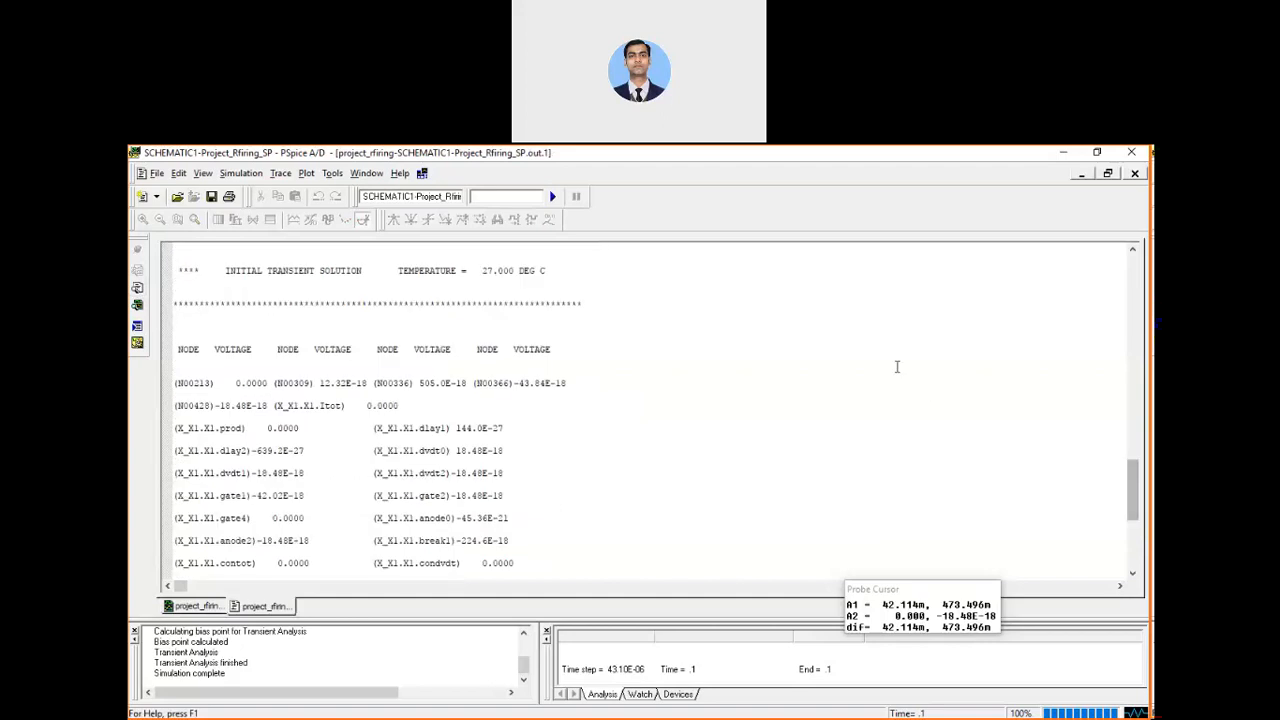
{"action": "key", "text": "alt+Tab"}
{"action": "key", "text": "alt+Tab"}
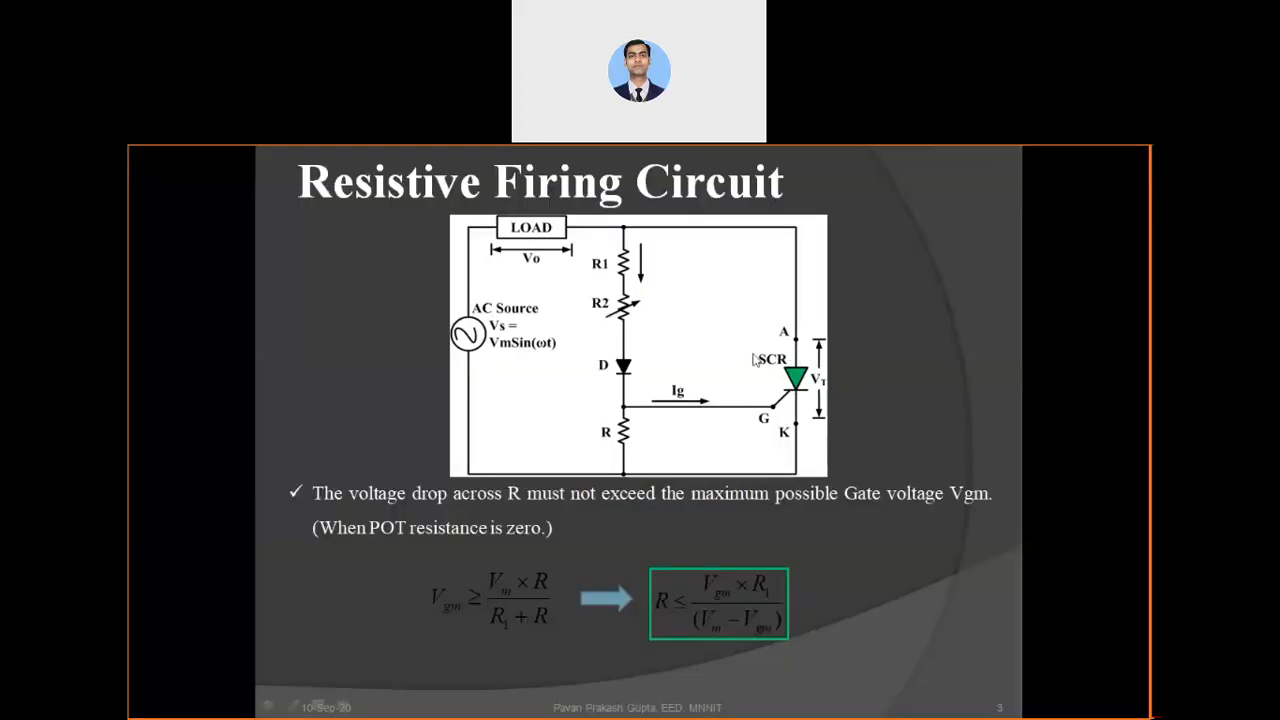
{"action": "key", "text": "Left"}
{"action": "key", "text": "Left"}
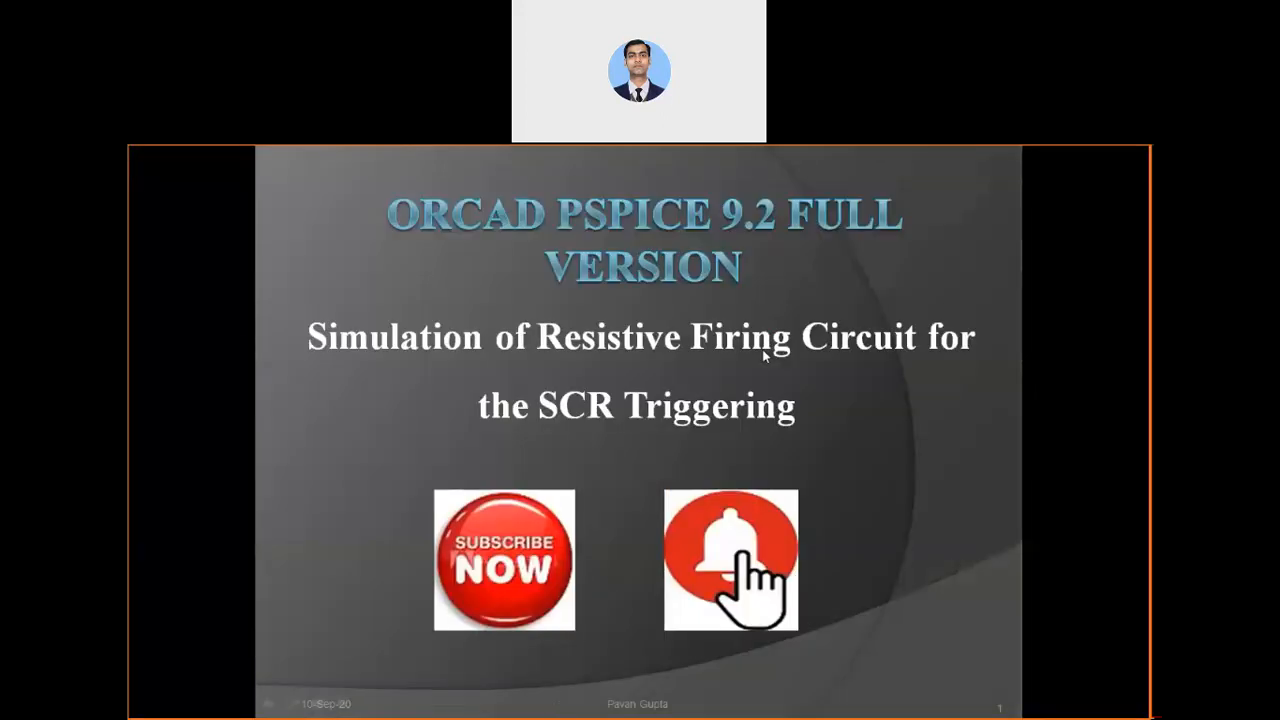